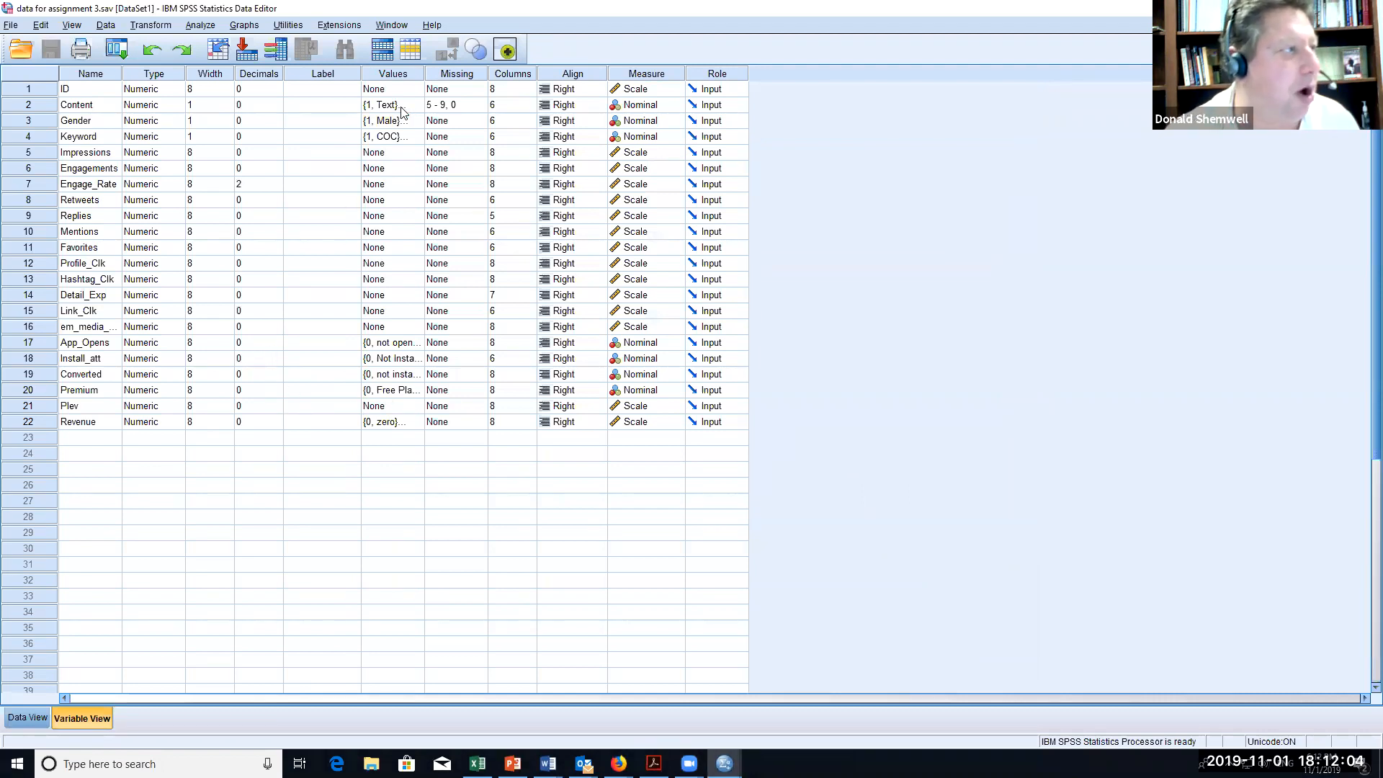
# - Review the value labels defined for the Keyword variable, leaving them unmodified
pyautogui.click(406, 138)
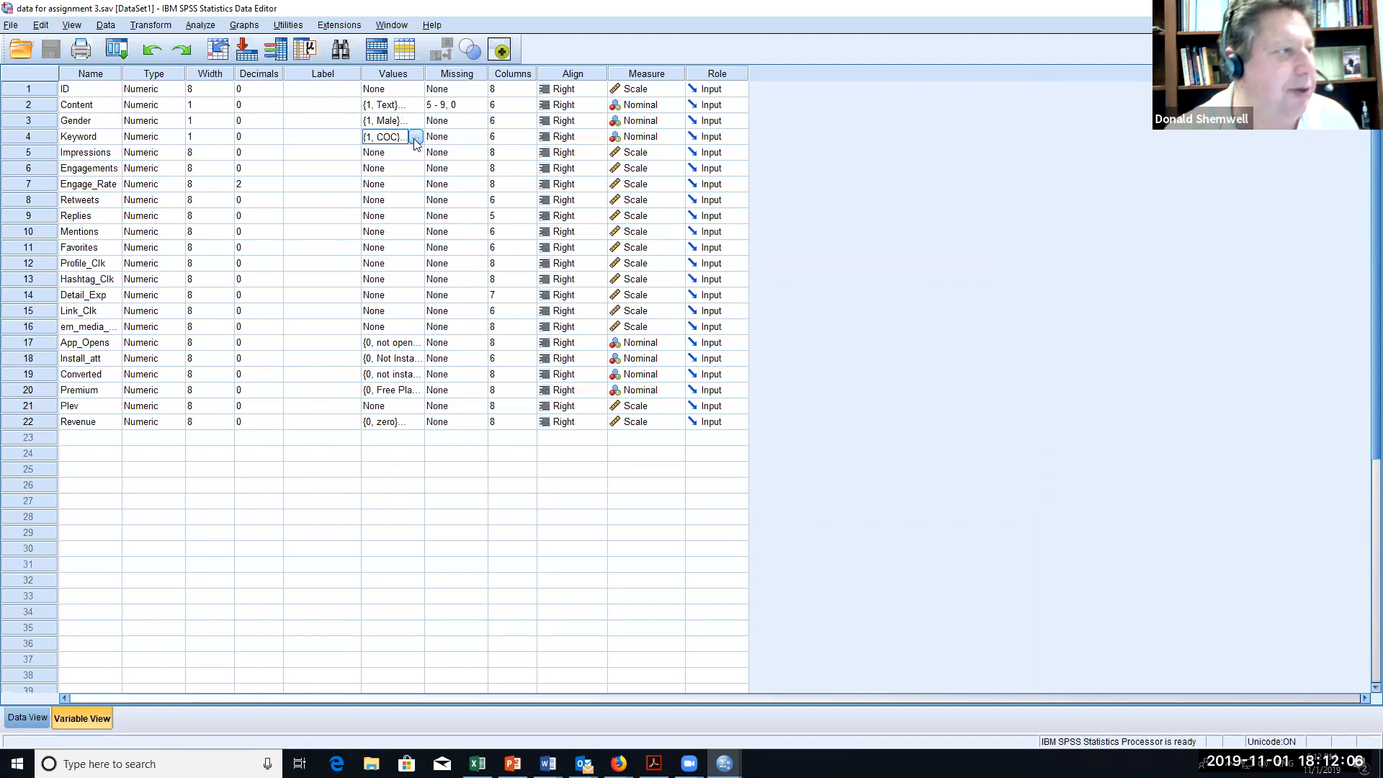
pyautogui.click(416, 138)
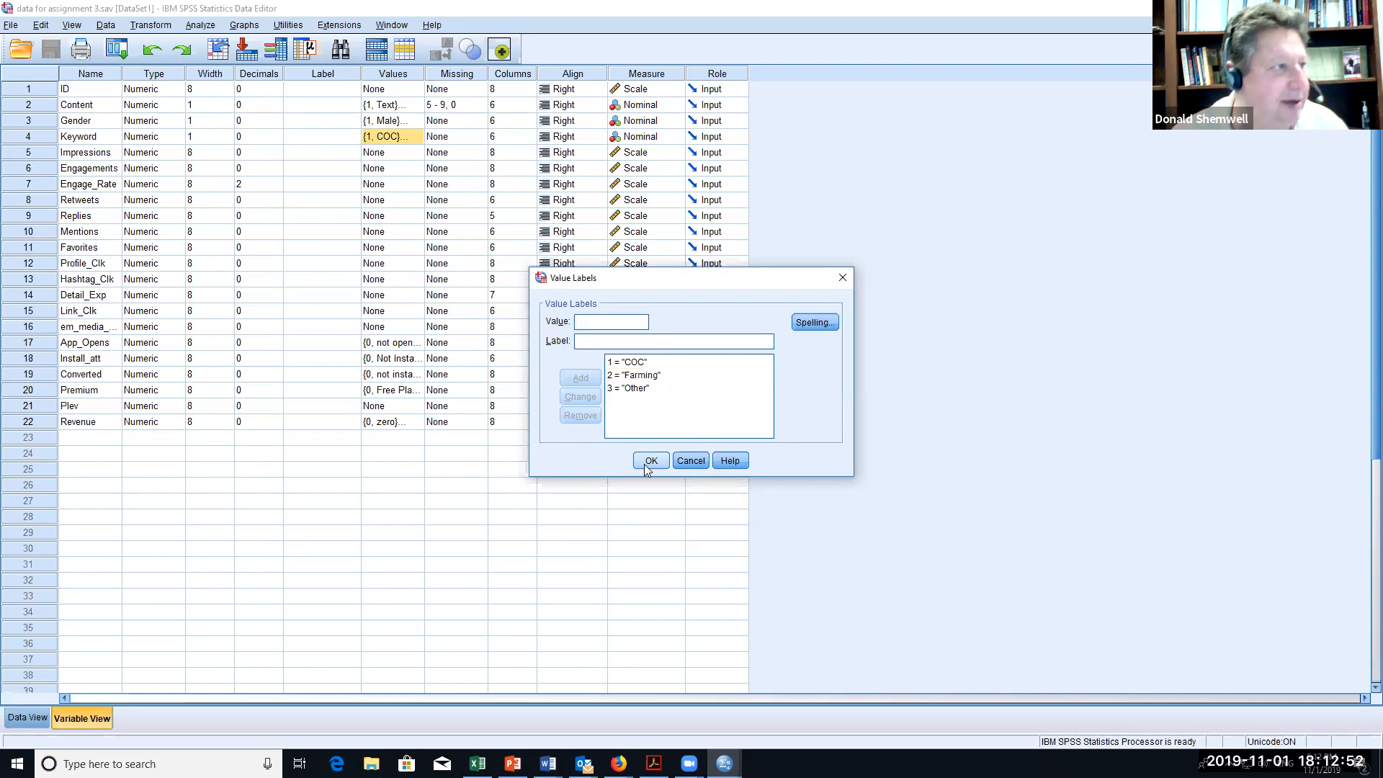
pyautogui.click(842, 279)
# - Review the value labels defined for the Content variable and close them without changes
pyautogui.click(393, 105)
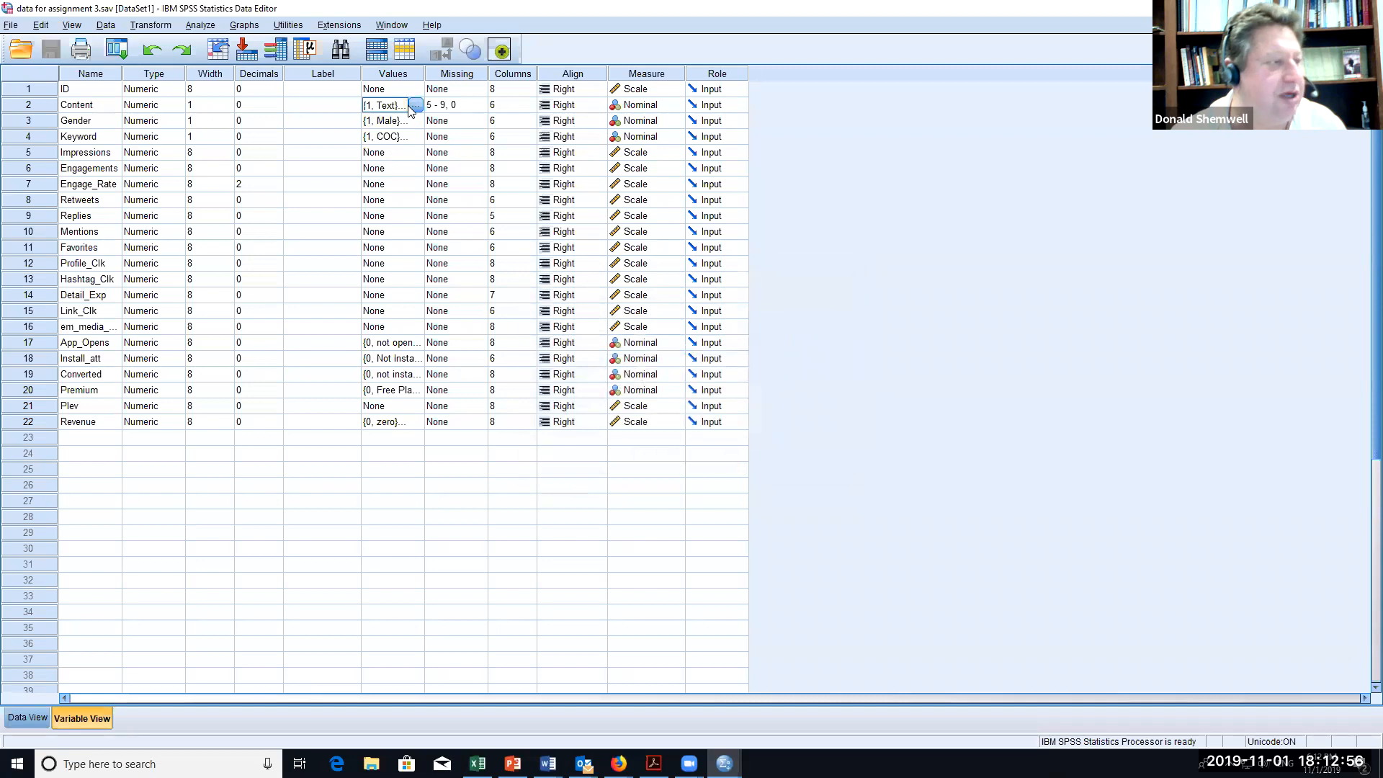
pyautogui.click(415, 105)
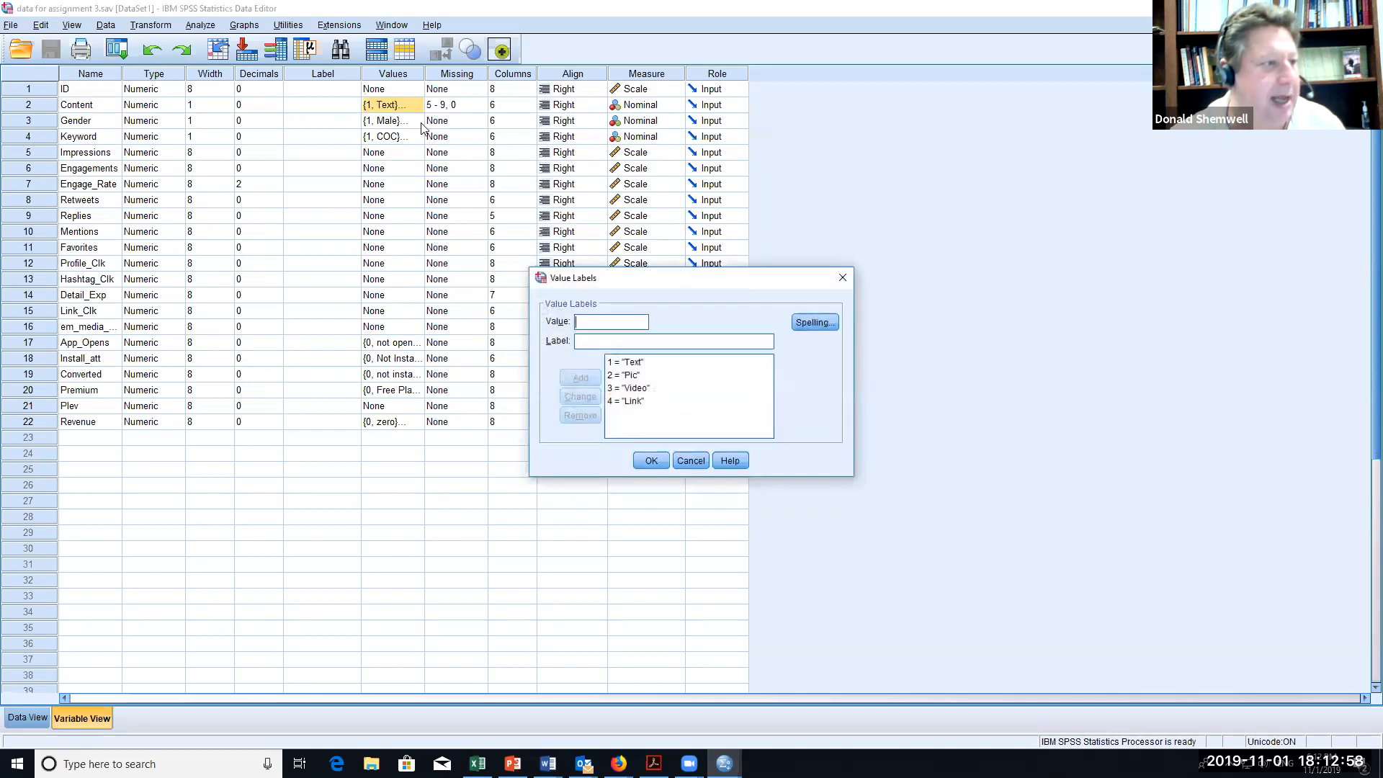
pyautogui.click(617, 390)
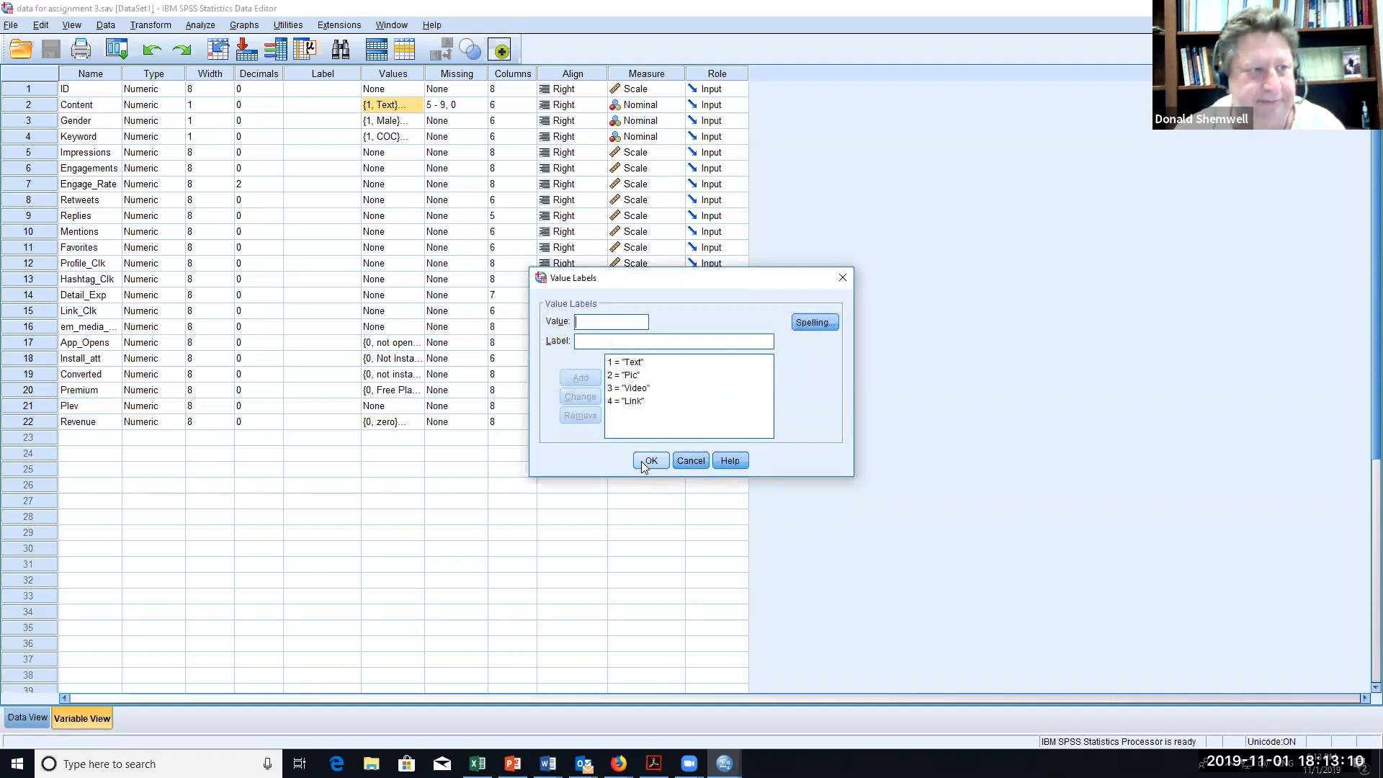
pyautogui.click(843, 278)
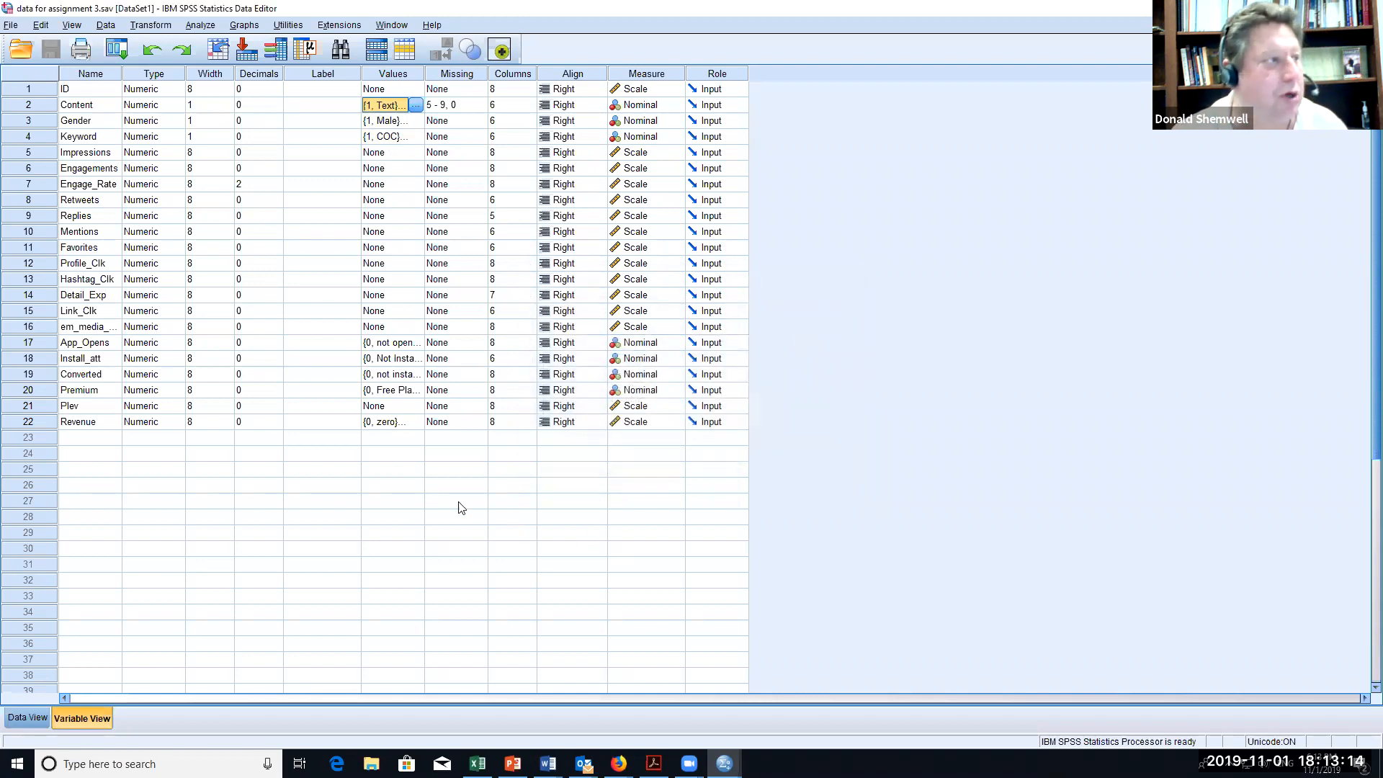
# - Start a univariate General Linear Model analysis with Revenue as the dependent variable
pyautogui.click(199, 26)
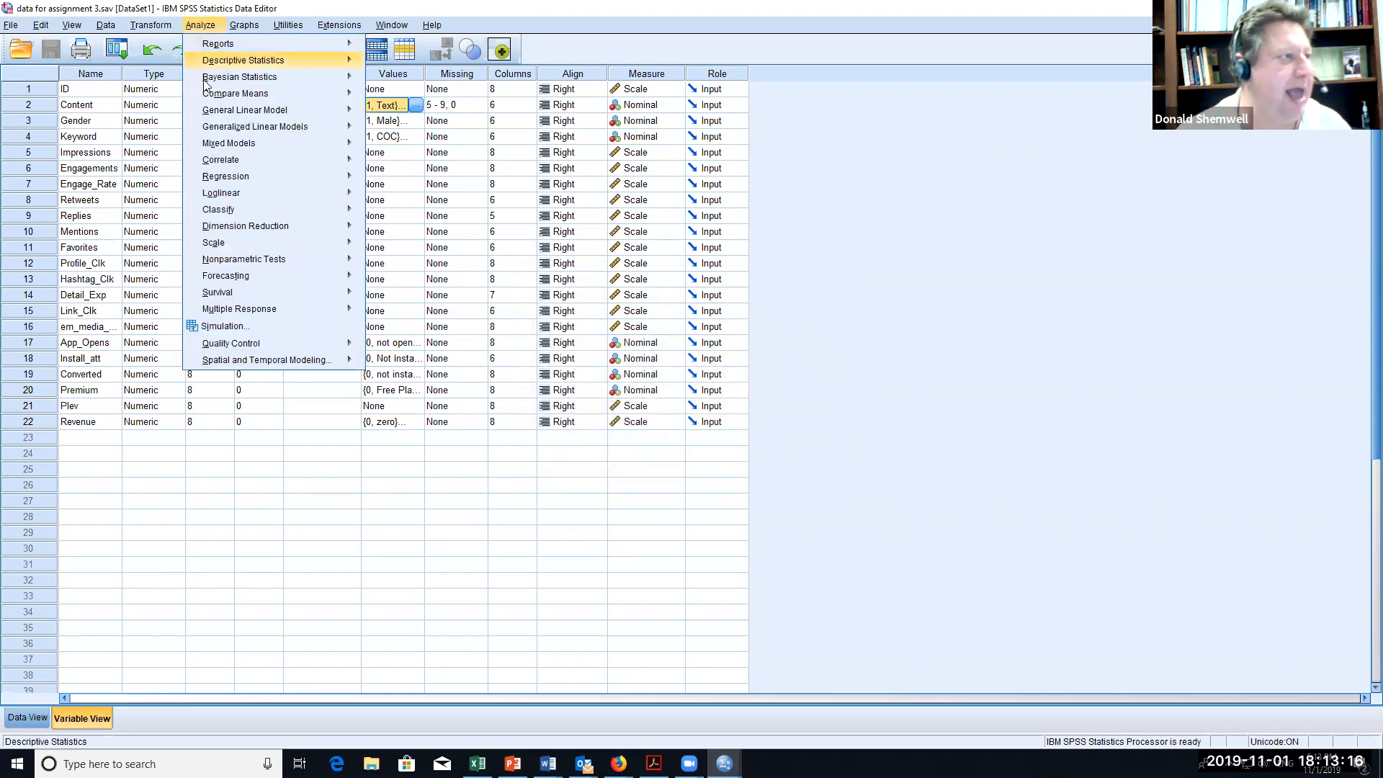
pyautogui.moveTo(210, 109)
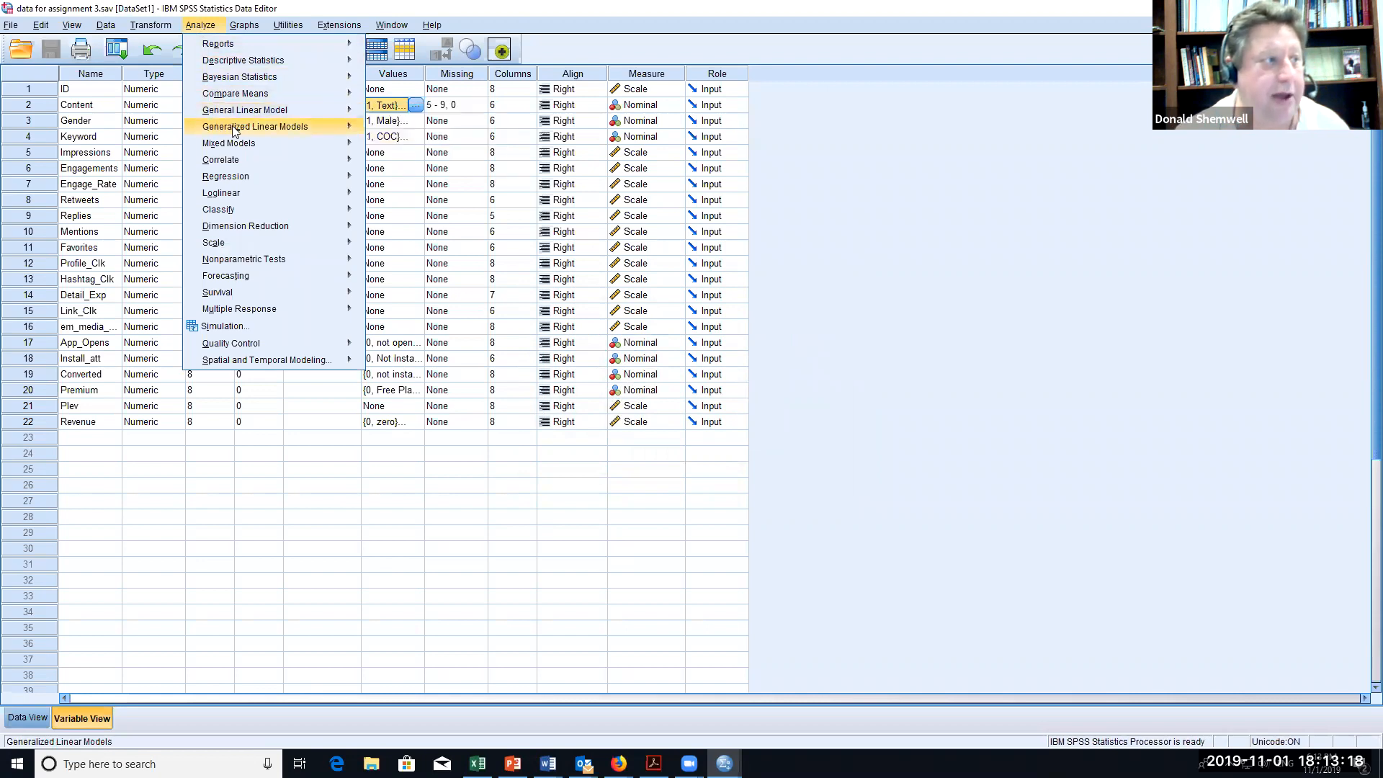
pyautogui.moveTo(237, 129)
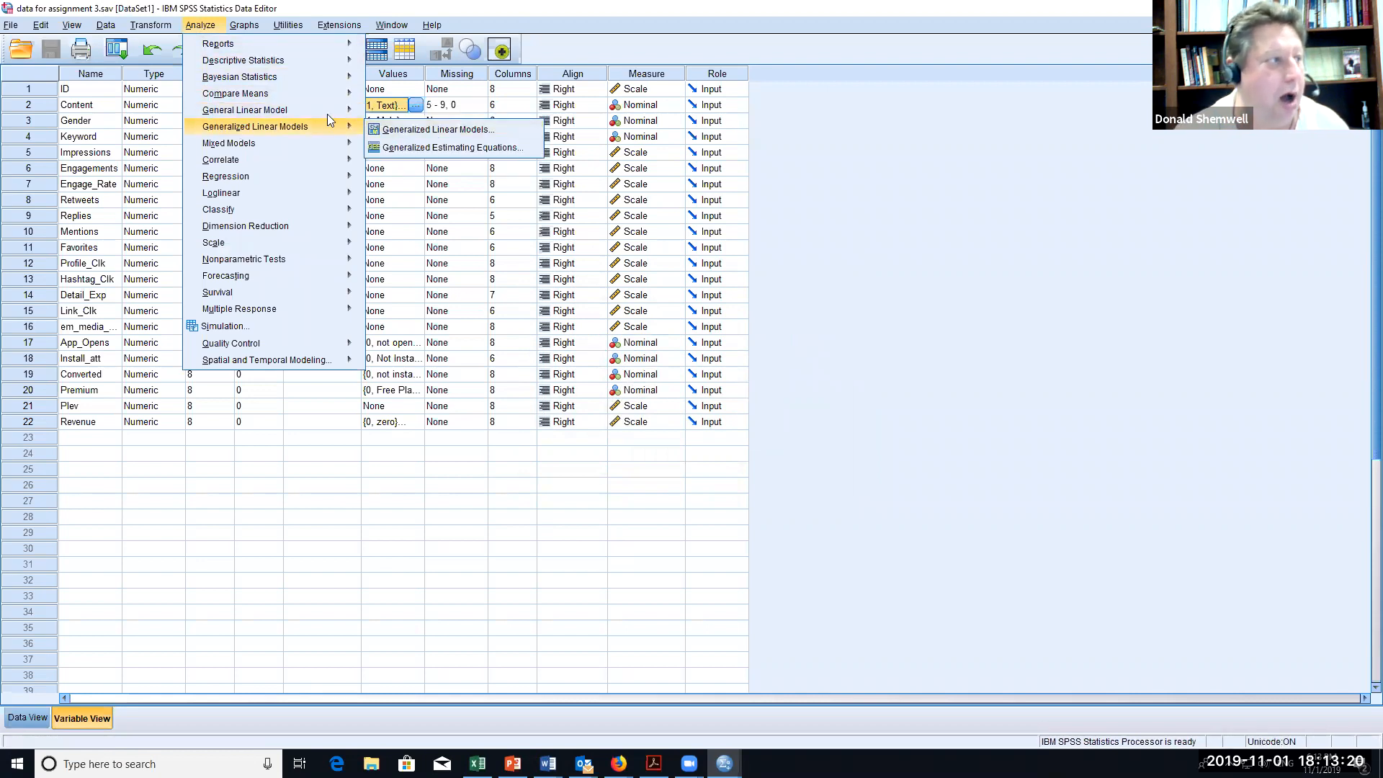
pyautogui.moveTo(333, 107)
pyautogui.click(401, 110)
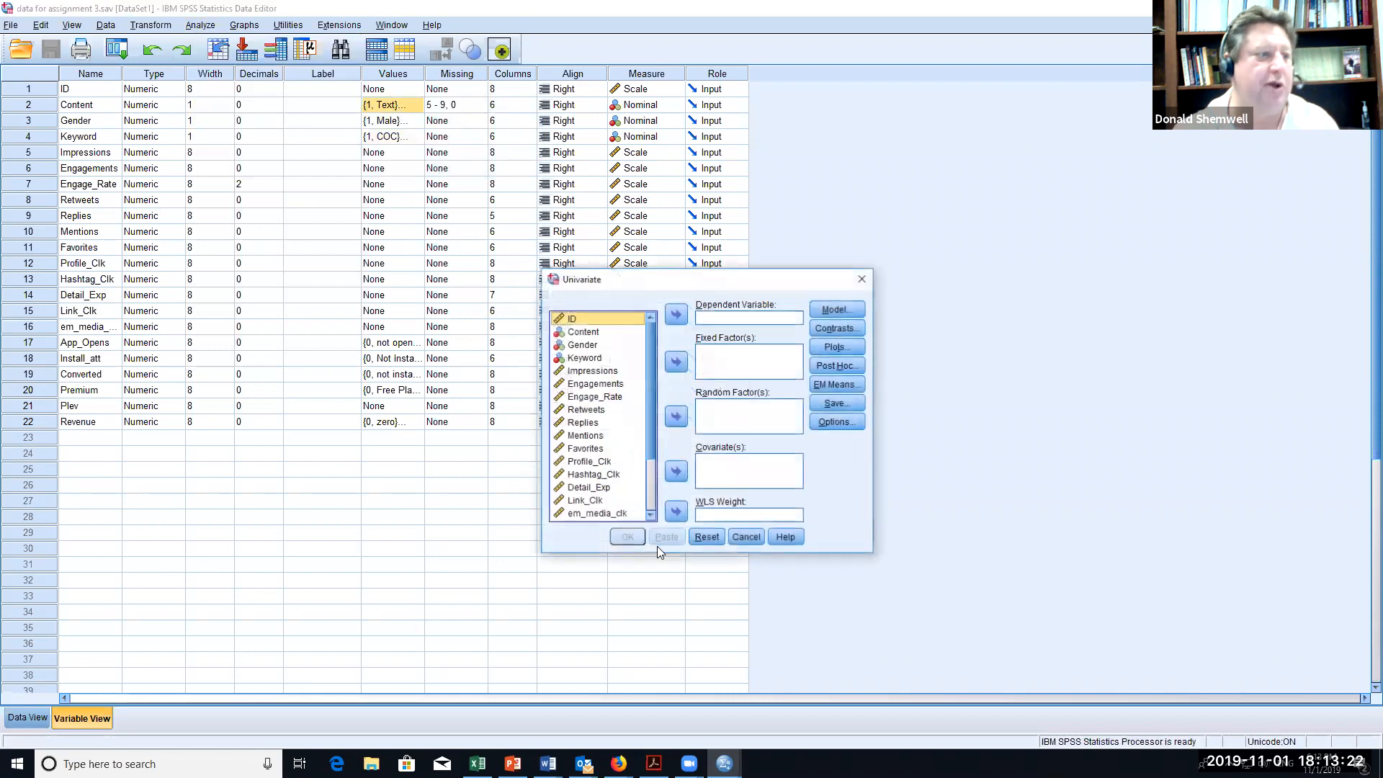
pyautogui.scroll(-2, 649, 364)
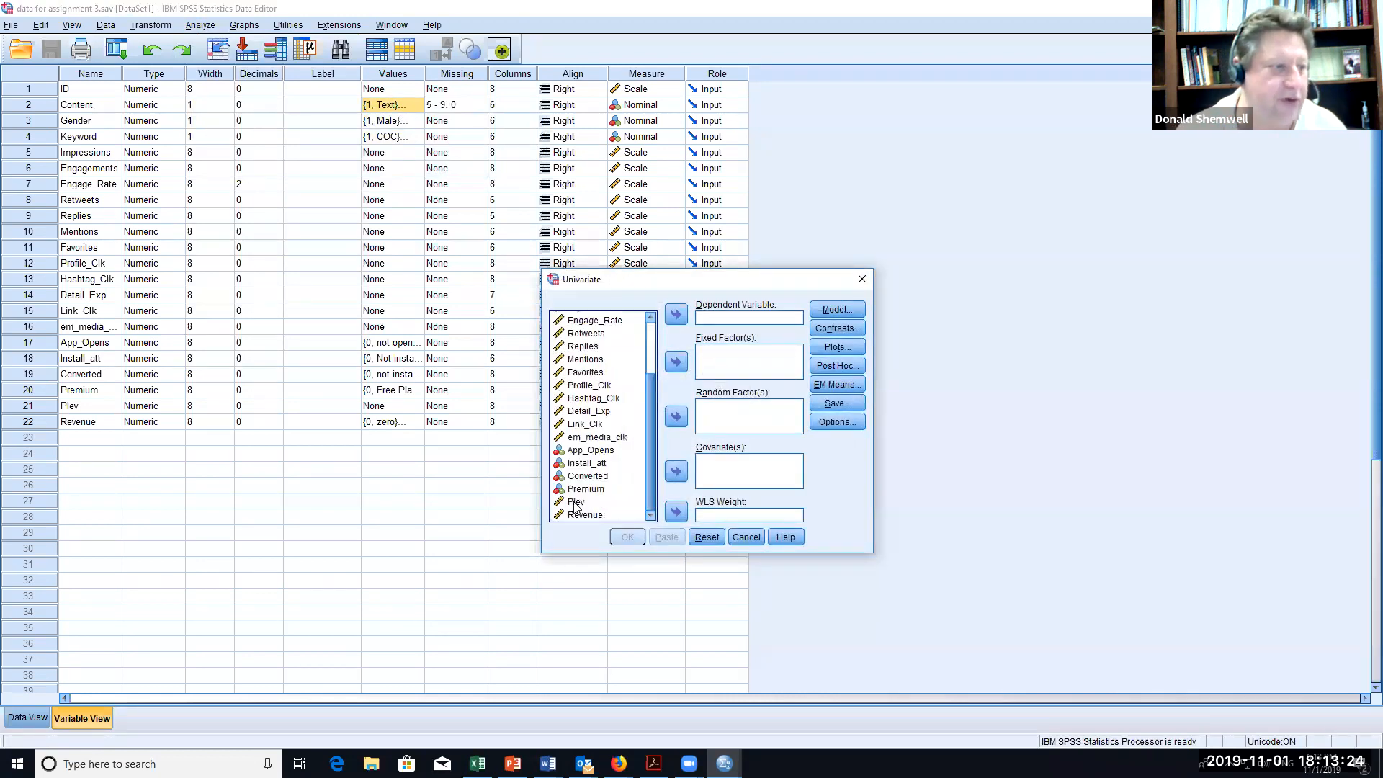
pyautogui.click(580, 514)
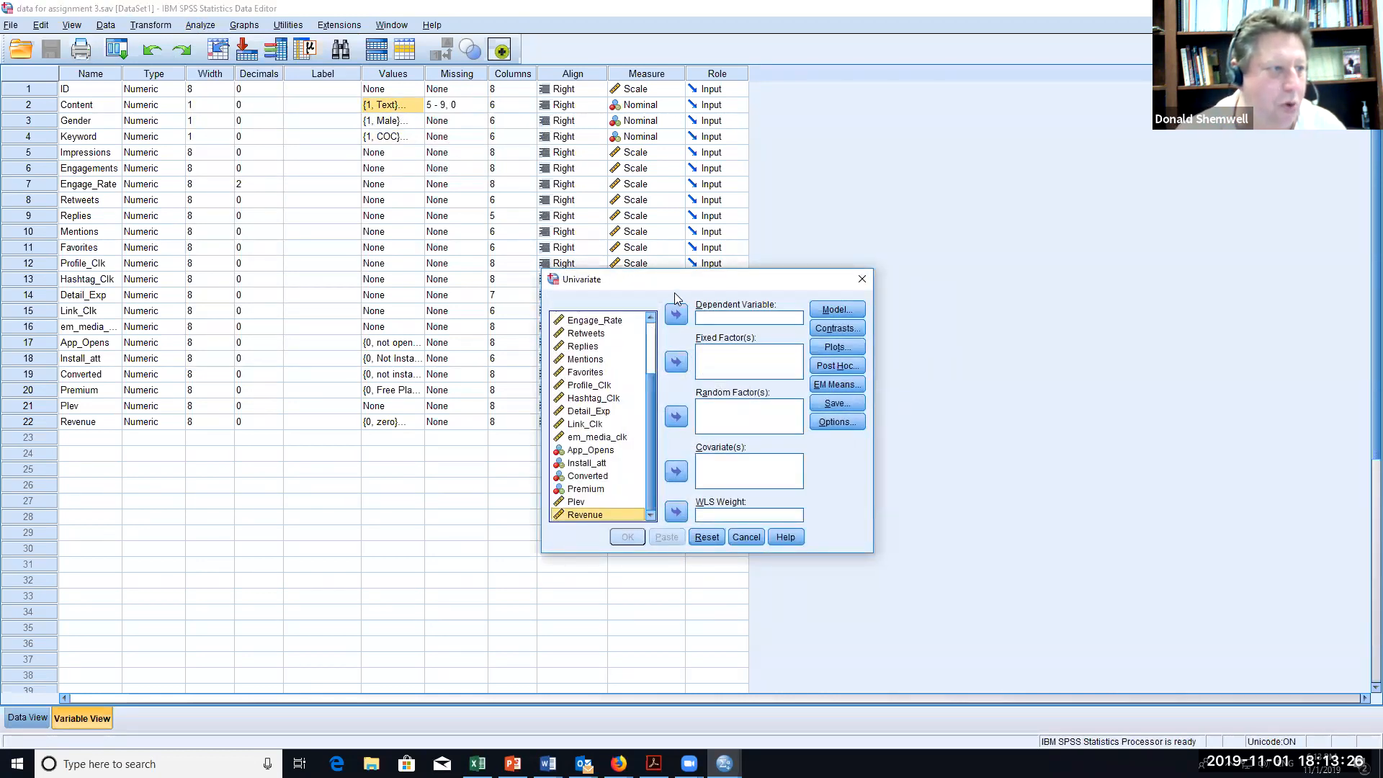
pyautogui.click(675, 314)
# - Add Gender and Keyword as fixed factors of the univariate analysis
pyautogui.scroll(2, 645, 362)
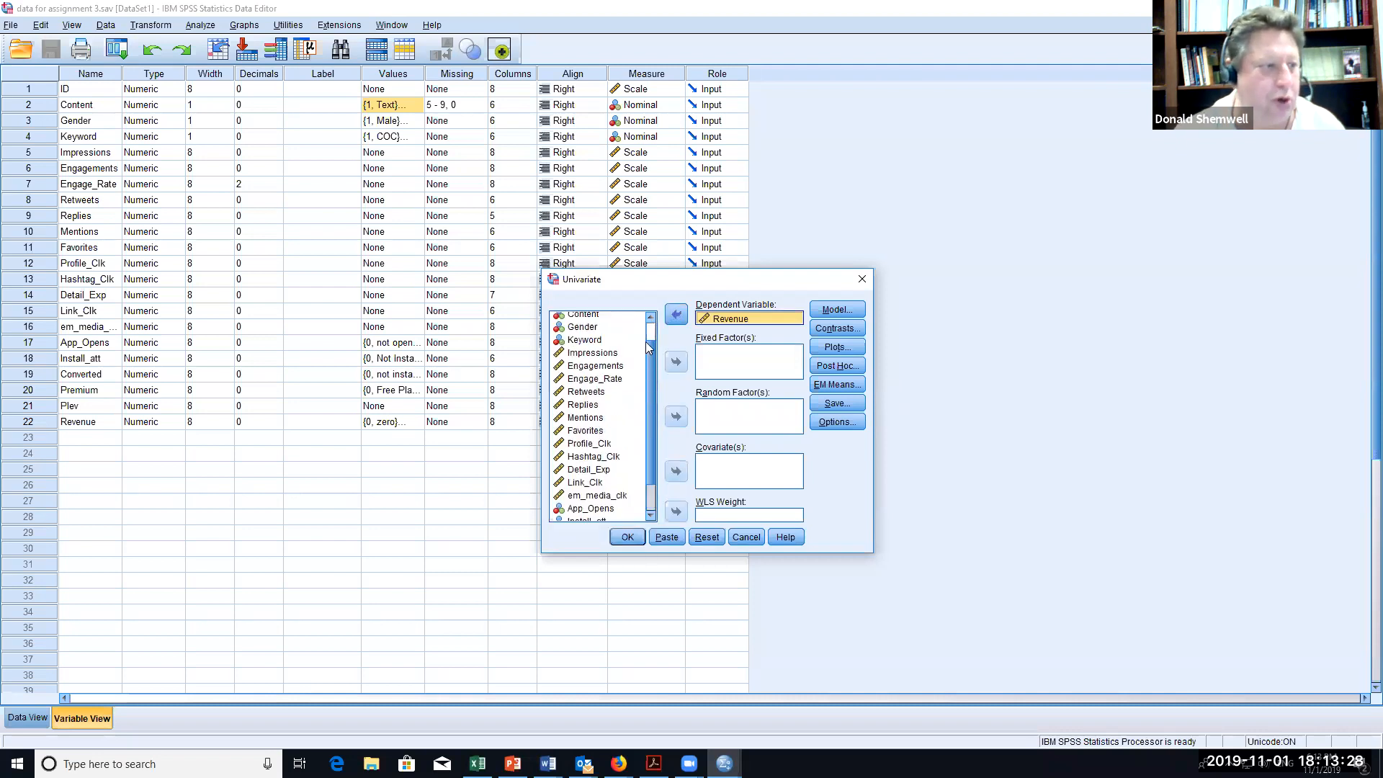
pyautogui.click(581, 345)
pyautogui.click(675, 362)
pyautogui.click(592, 346)
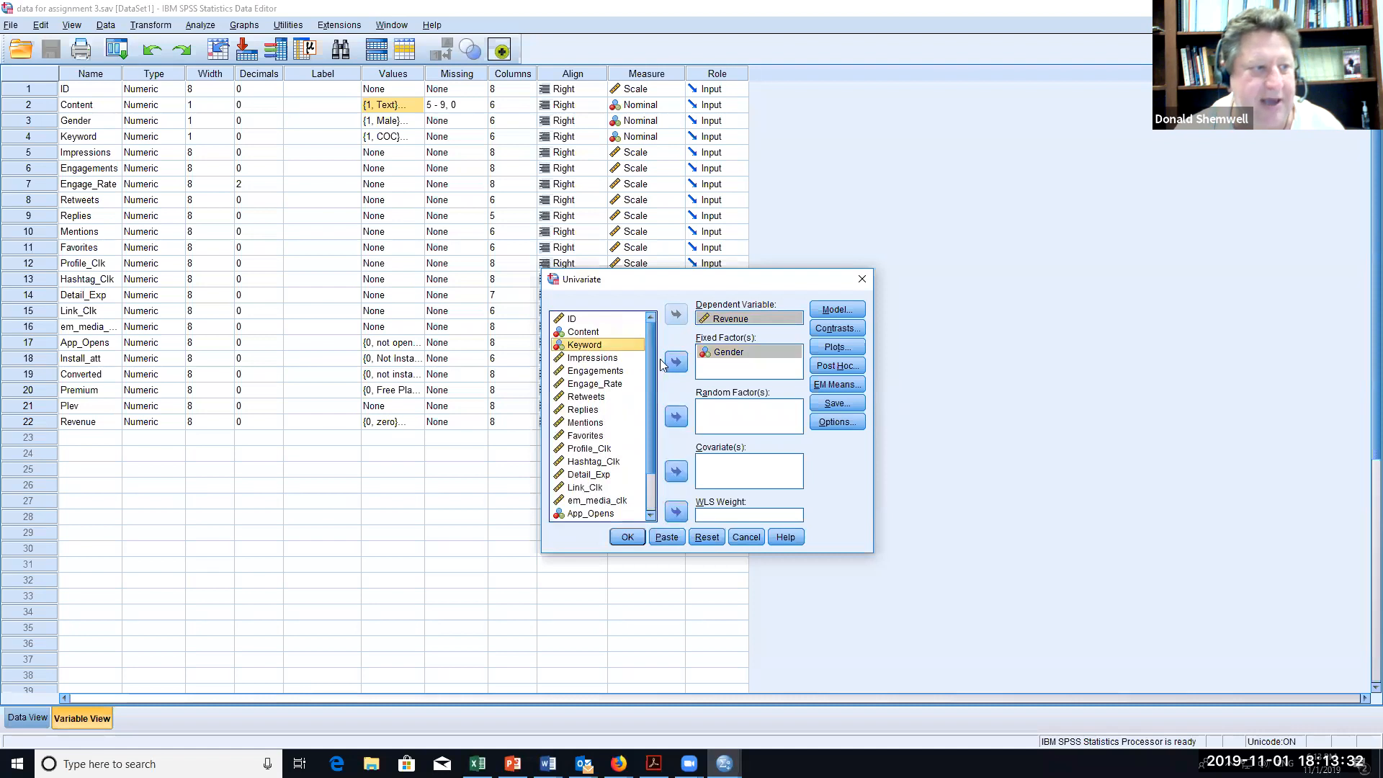
pyautogui.click(676, 361)
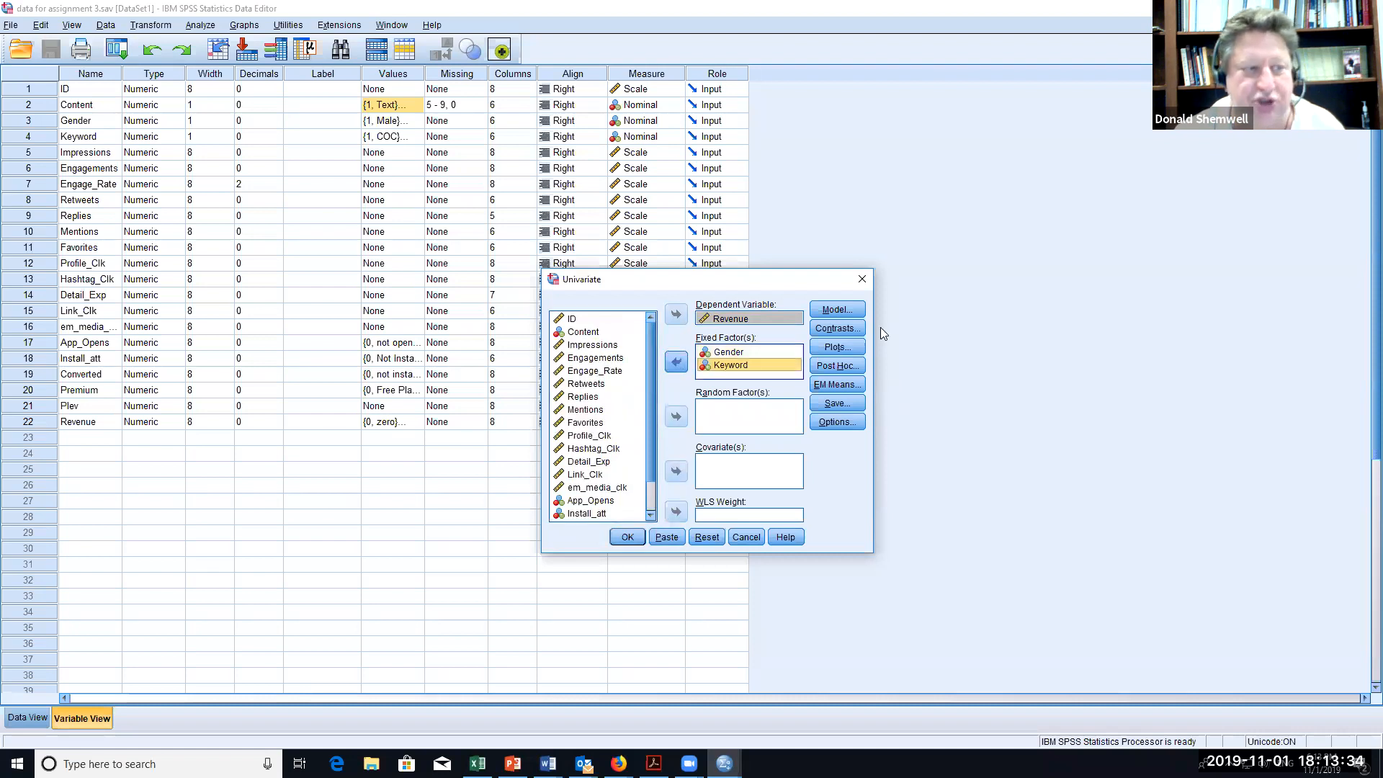
# - Add a profile plot with Keyword on the horizontal axis and separate lines for Gender
pyautogui.click(835, 349)
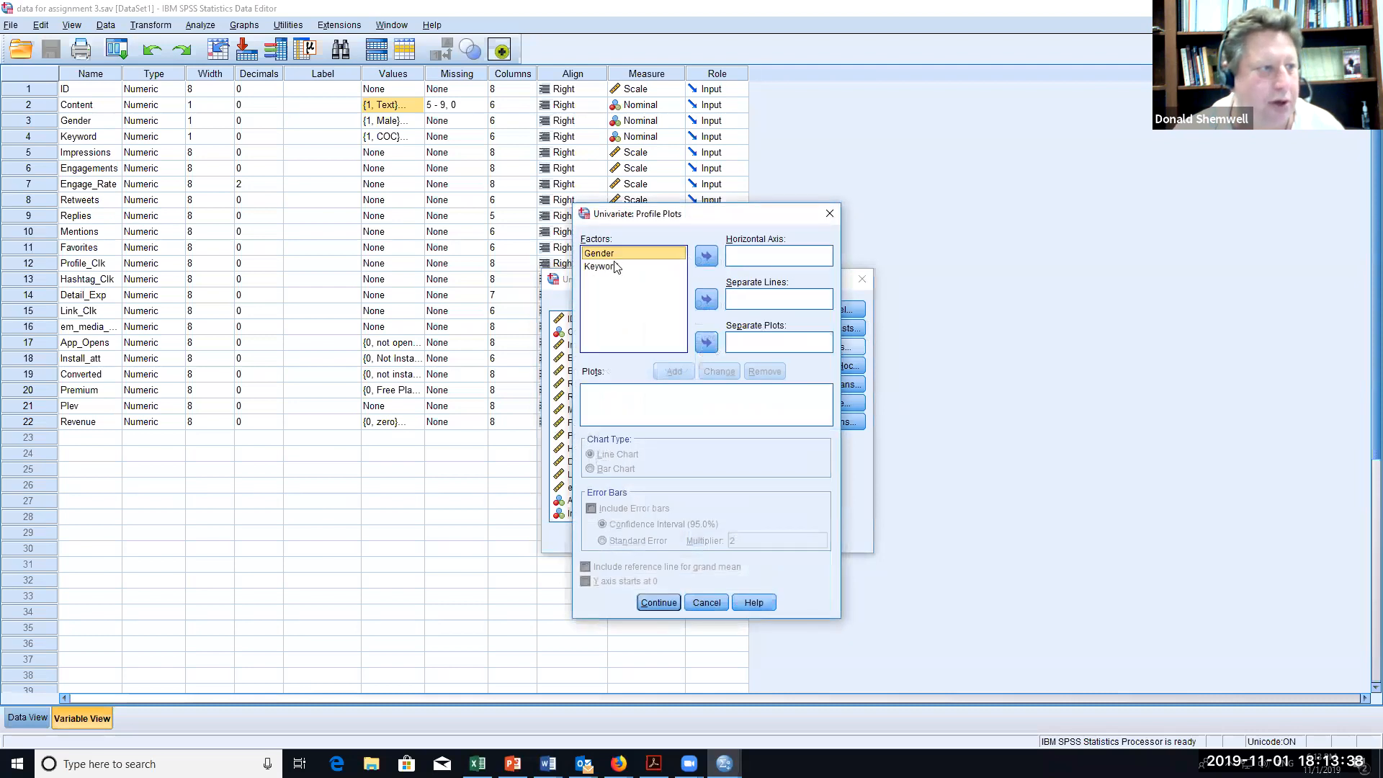
pyautogui.click(627, 266)
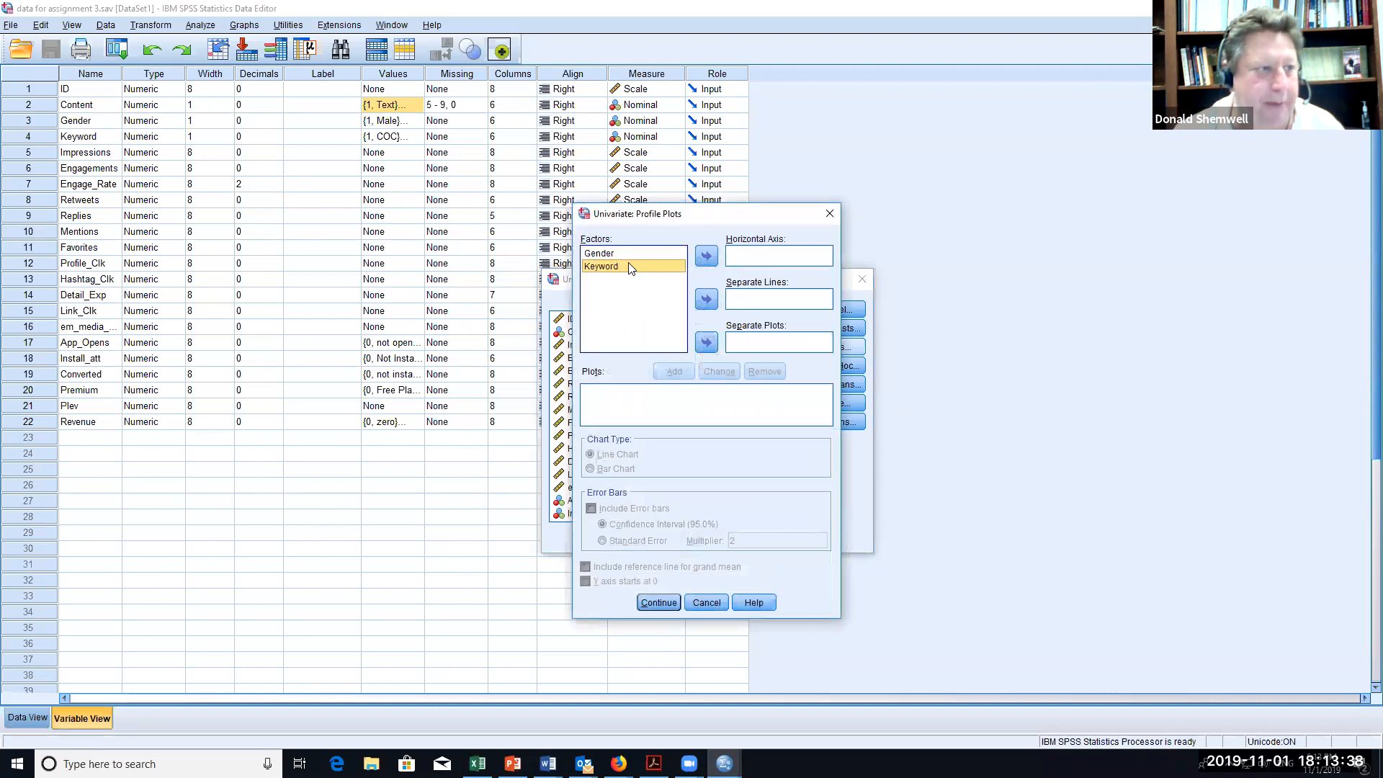
pyautogui.click(706, 257)
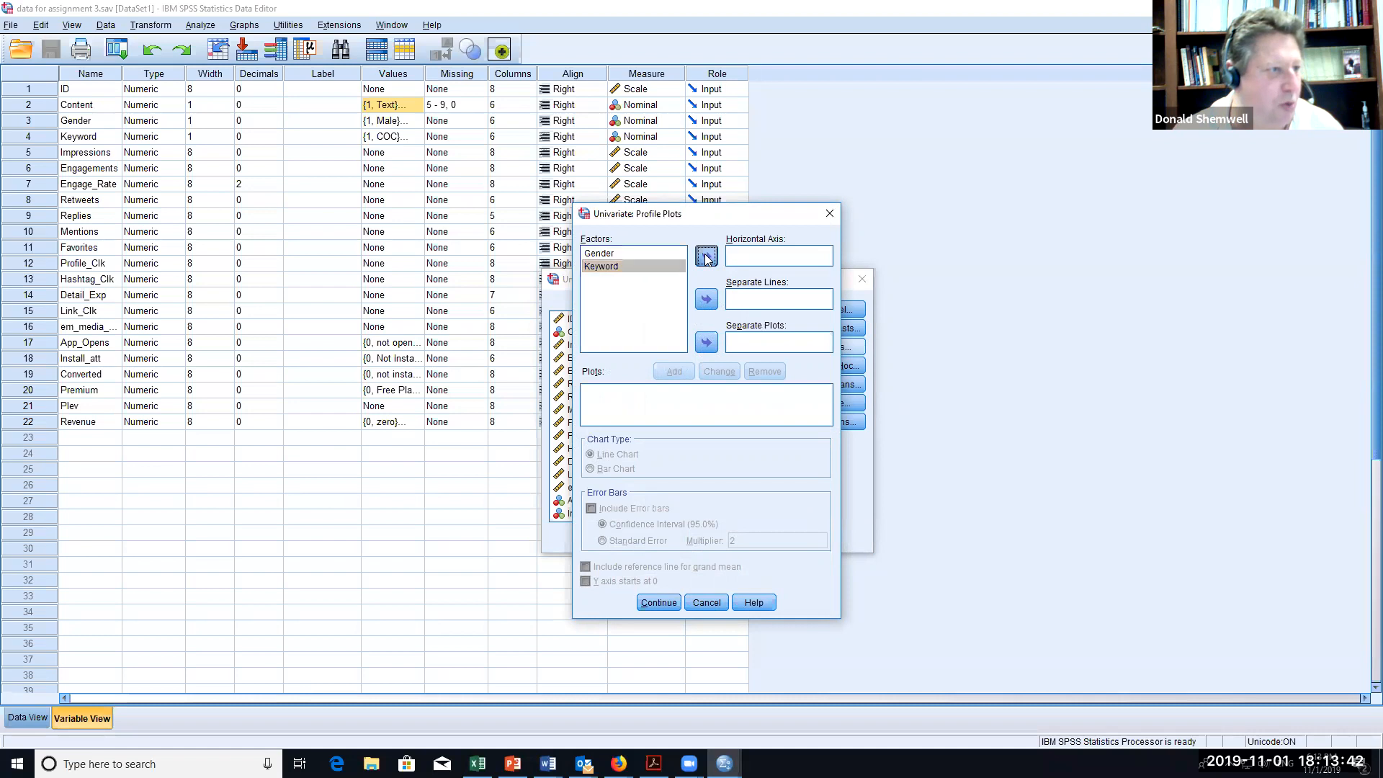
pyautogui.click(706, 299)
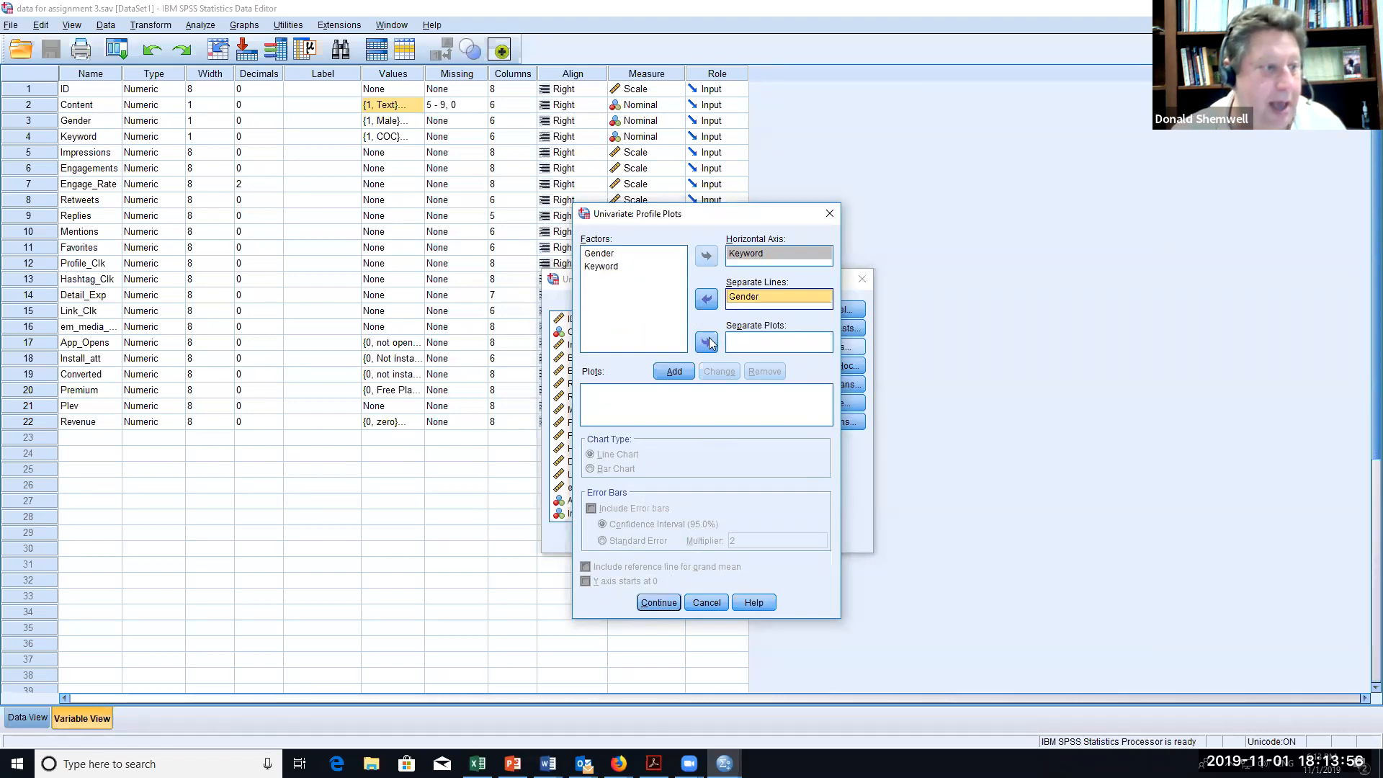
pyautogui.click(667, 609)
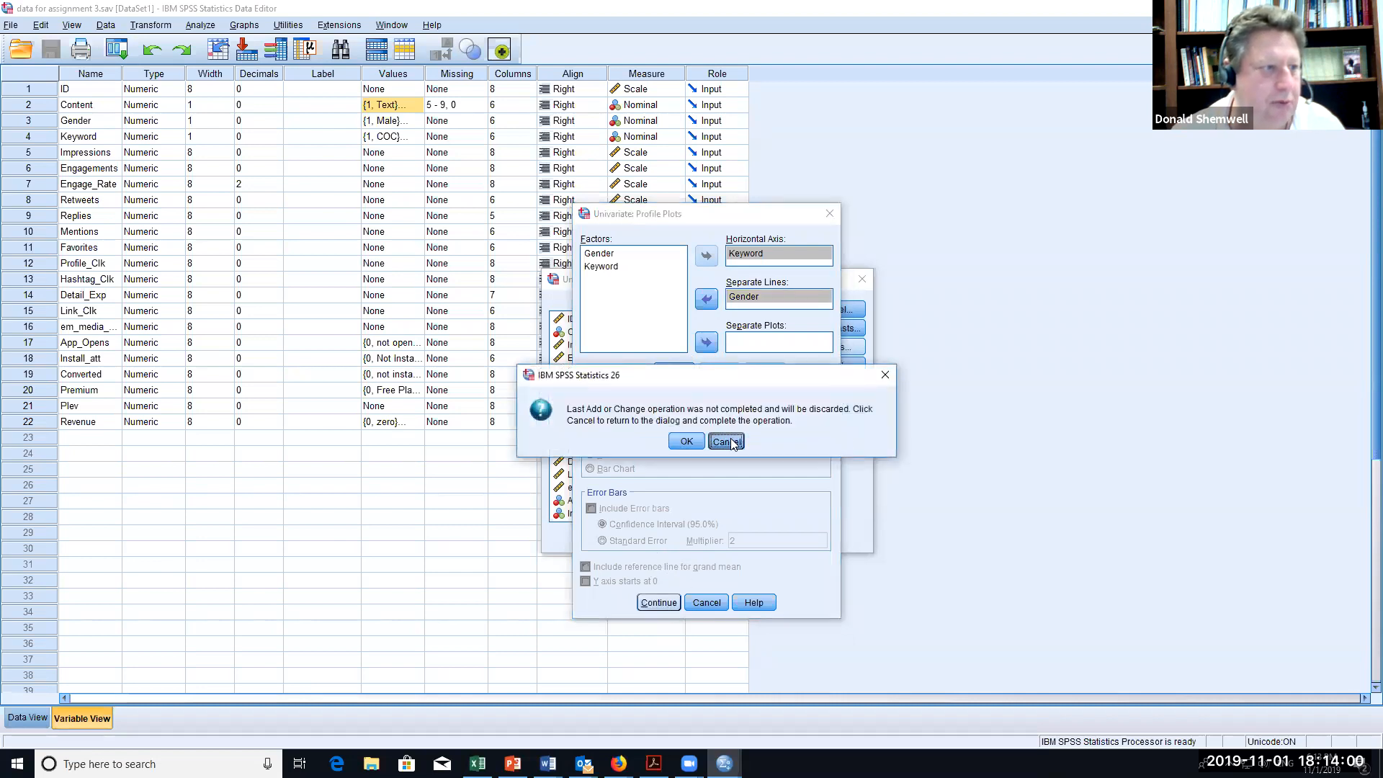
pyautogui.click(726, 442)
pyautogui.click(673, 371)
pyautogui.click(657, 603)
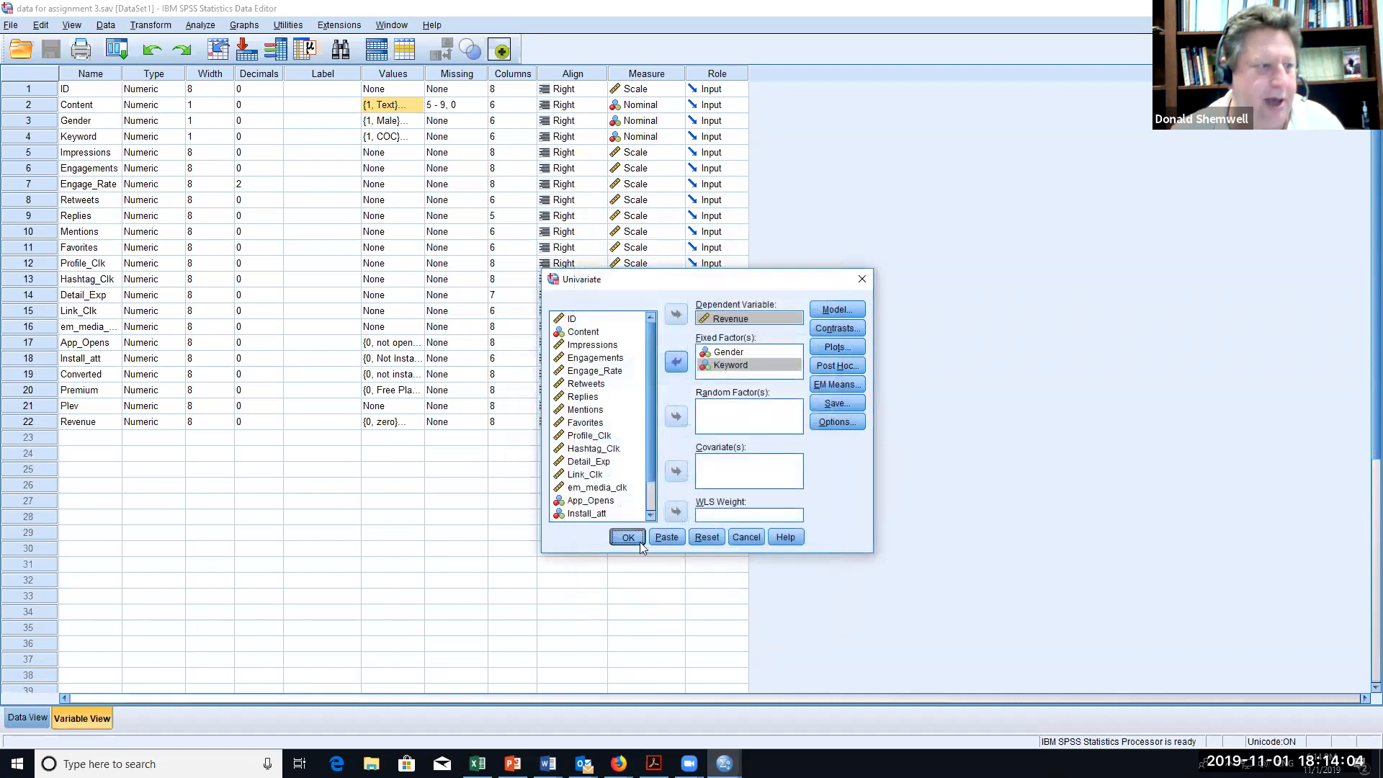
# - Run the univariate analysis and review the between-subjects effects table and the profile plot
pyautogui.click(628, 538)
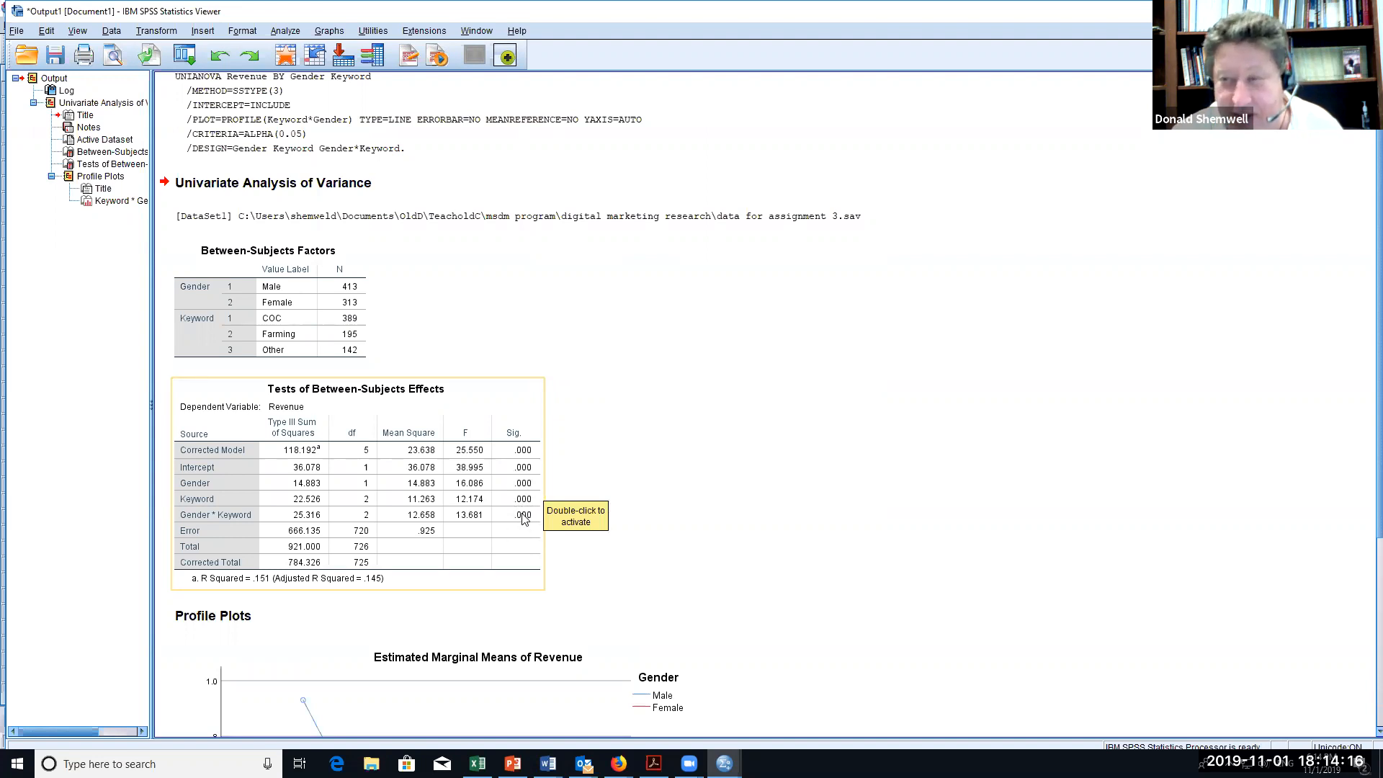
pyautogui.scroll(-4, 741, 531)
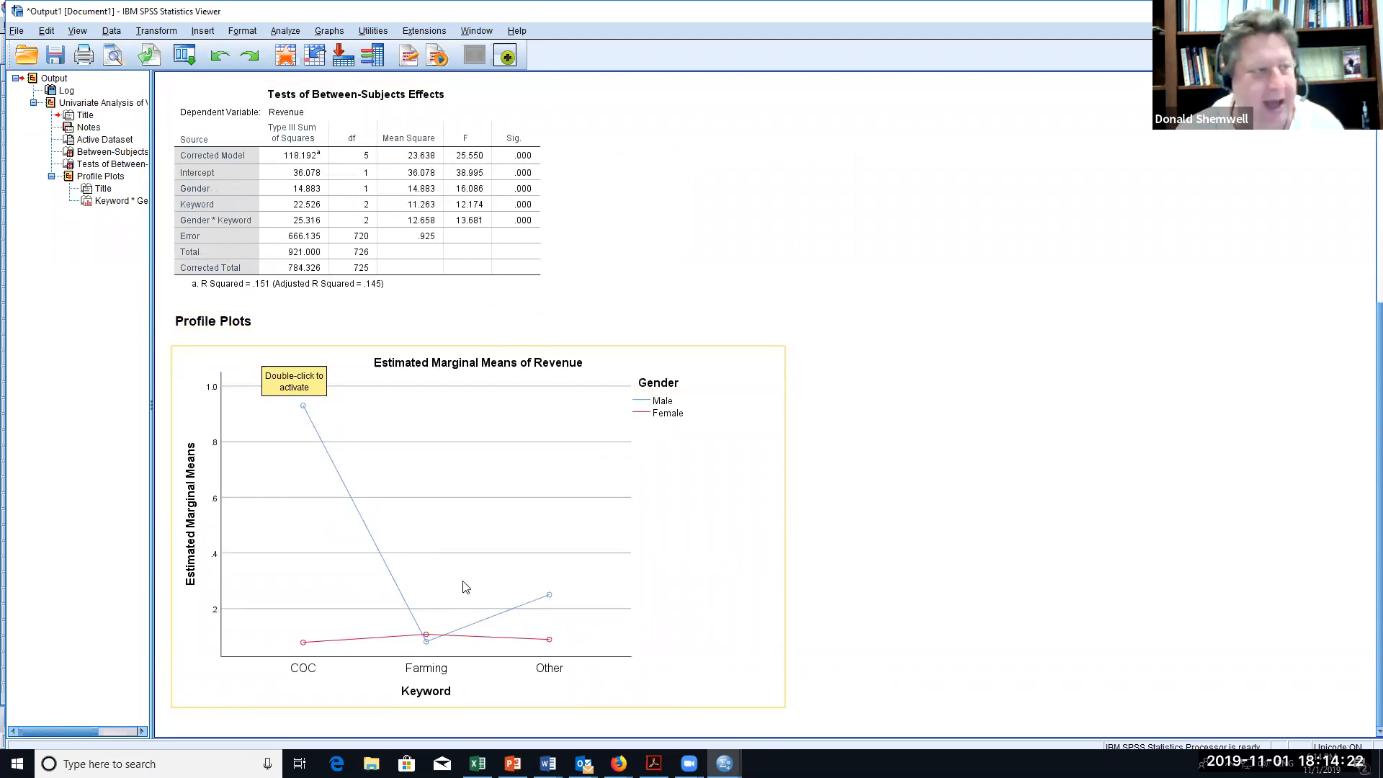
pyautogui.scroll(4, 476, 573)
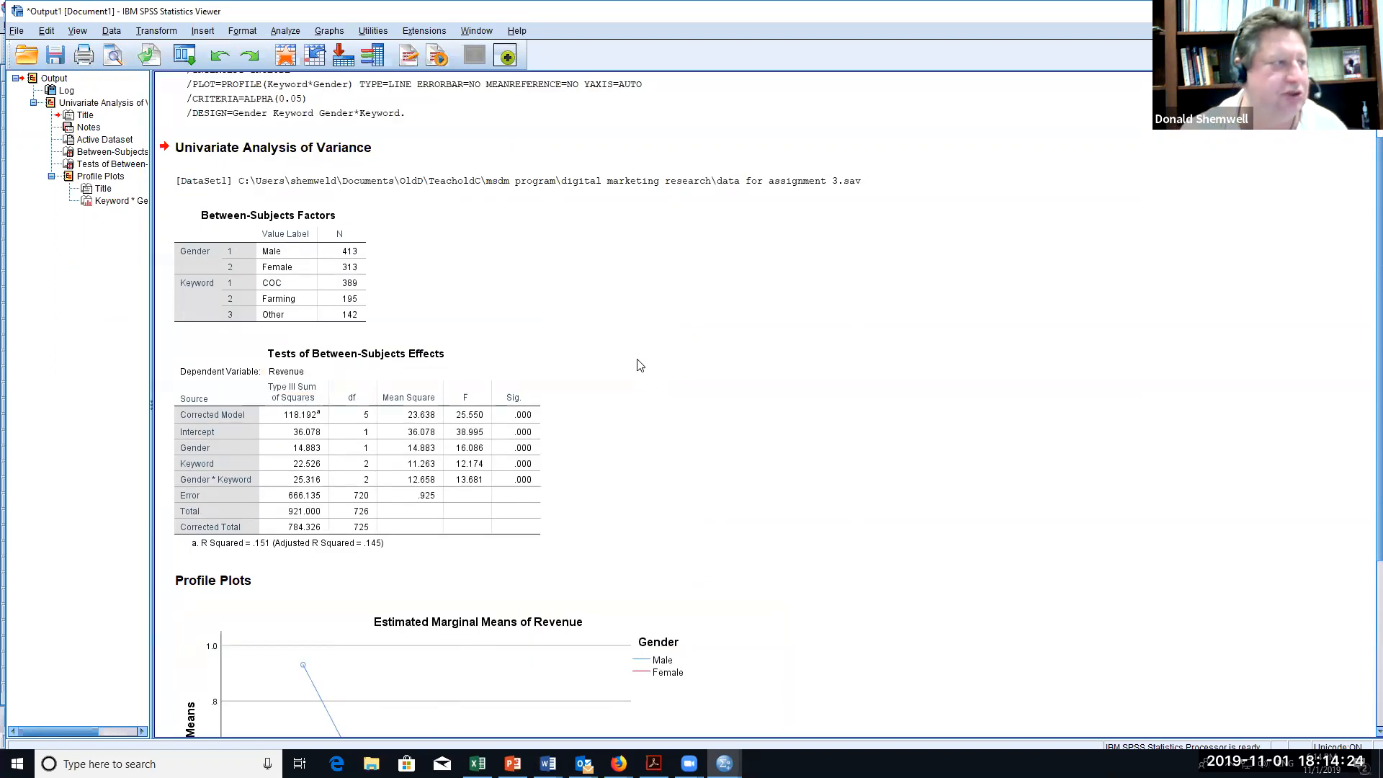
pyautogui.scroll(2, 639, 364)
# - Set up recoding of Keyword into a different variable named keyword_coc
pyautogui.click(167, 31)
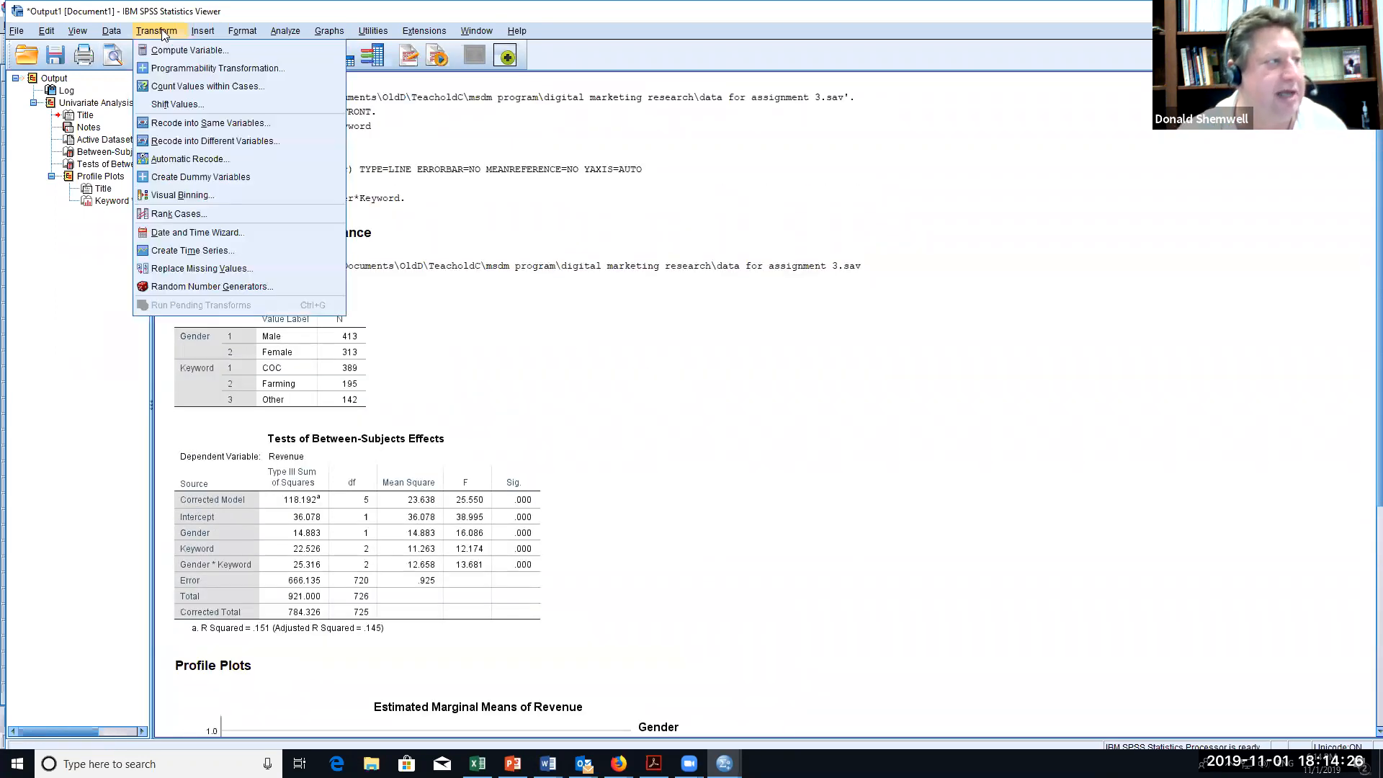
pyautogui.click(173, 144)
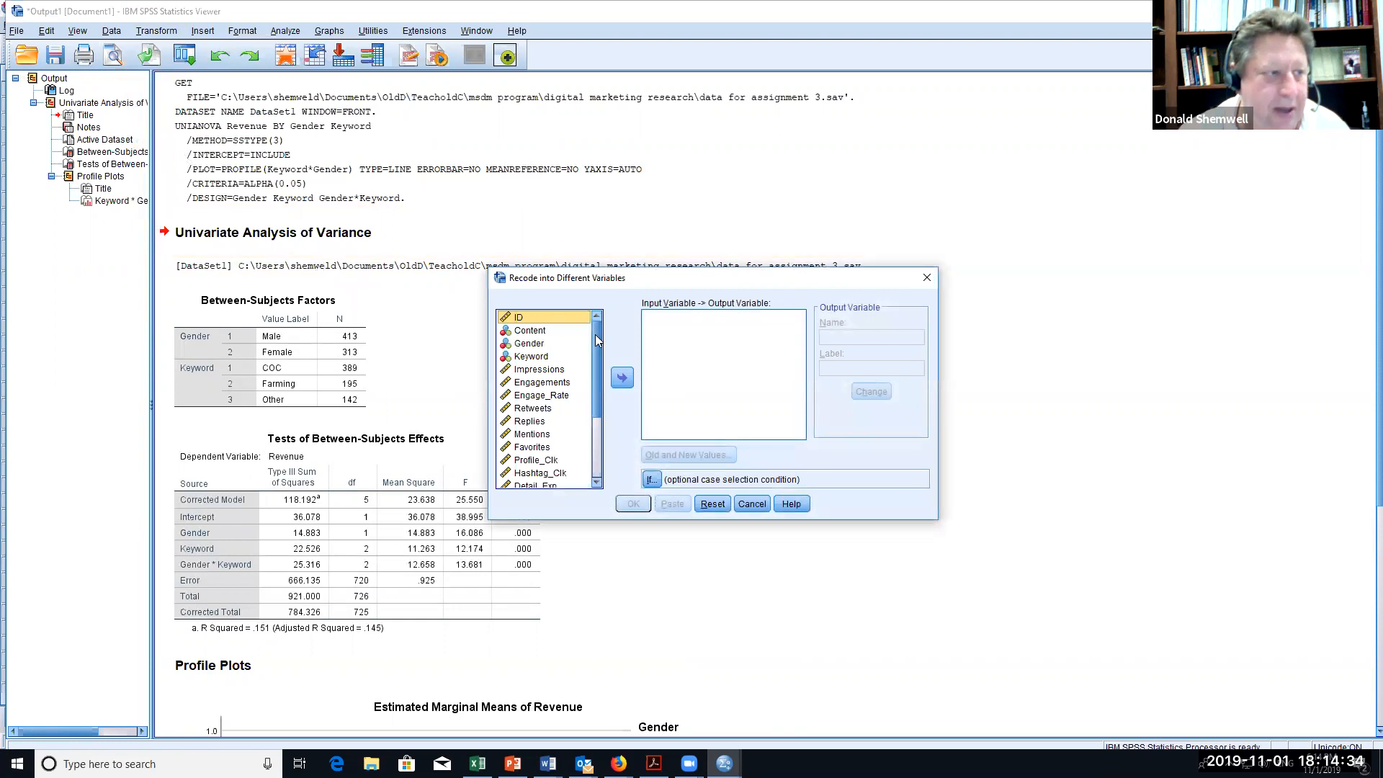
pyautogui.moveTo(595, 330); pyautogui.dragTo(594, 319)
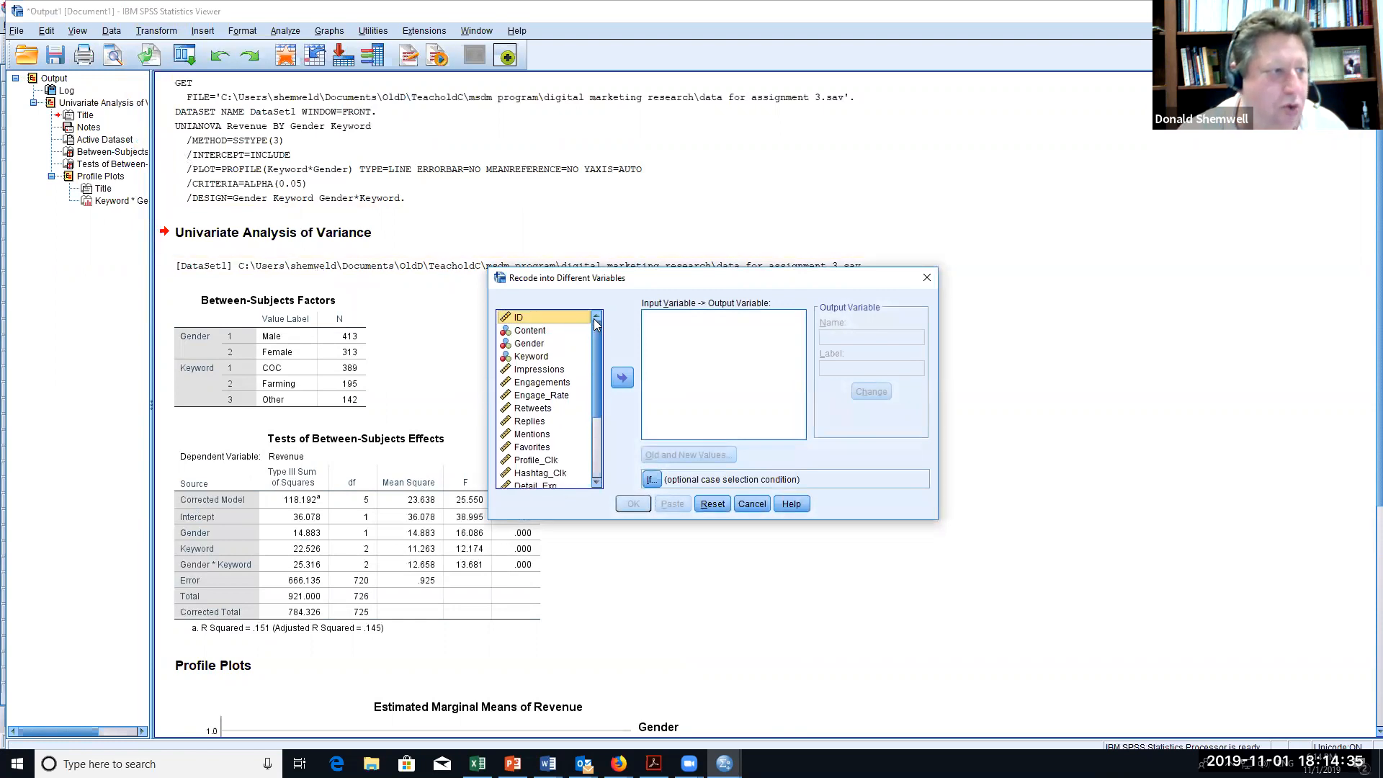
pyautogui.click(533, 357)
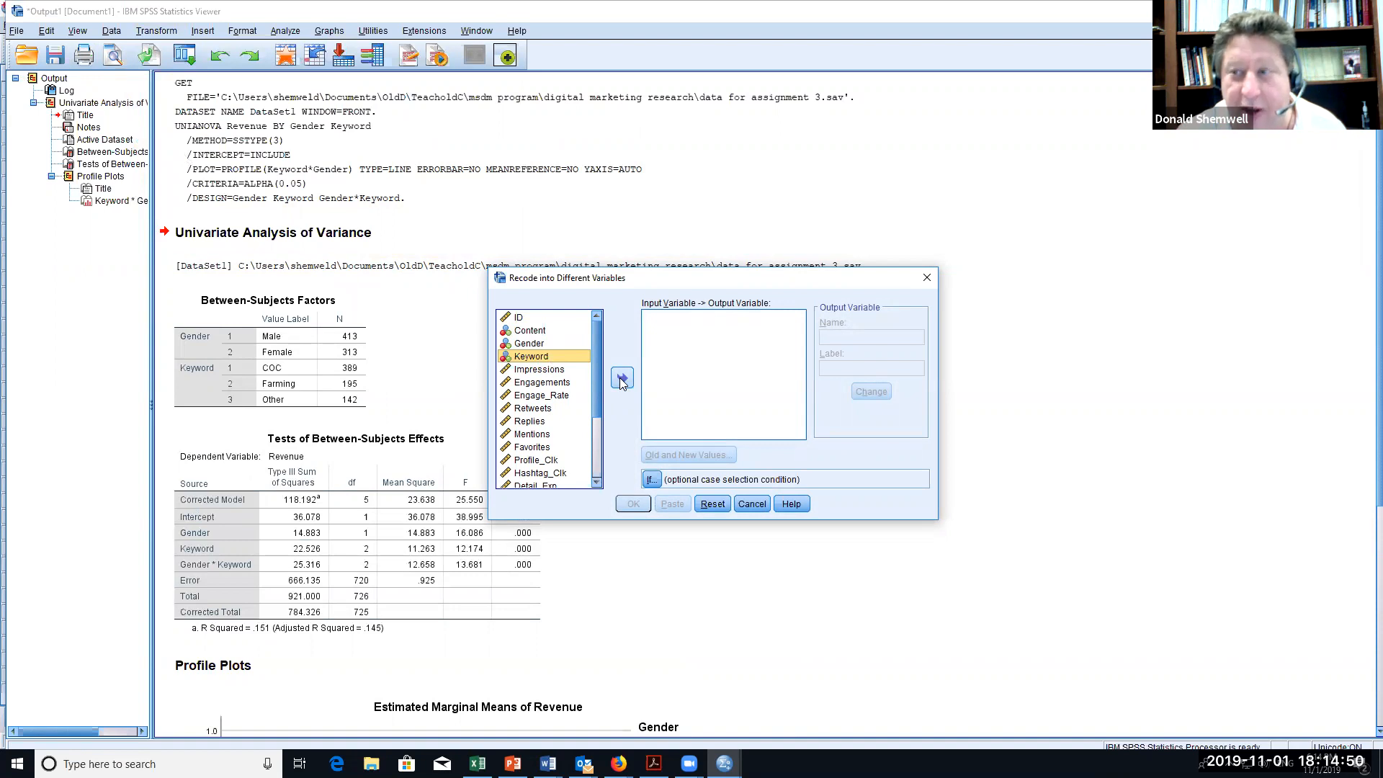
pyautogui.click(622, 378)
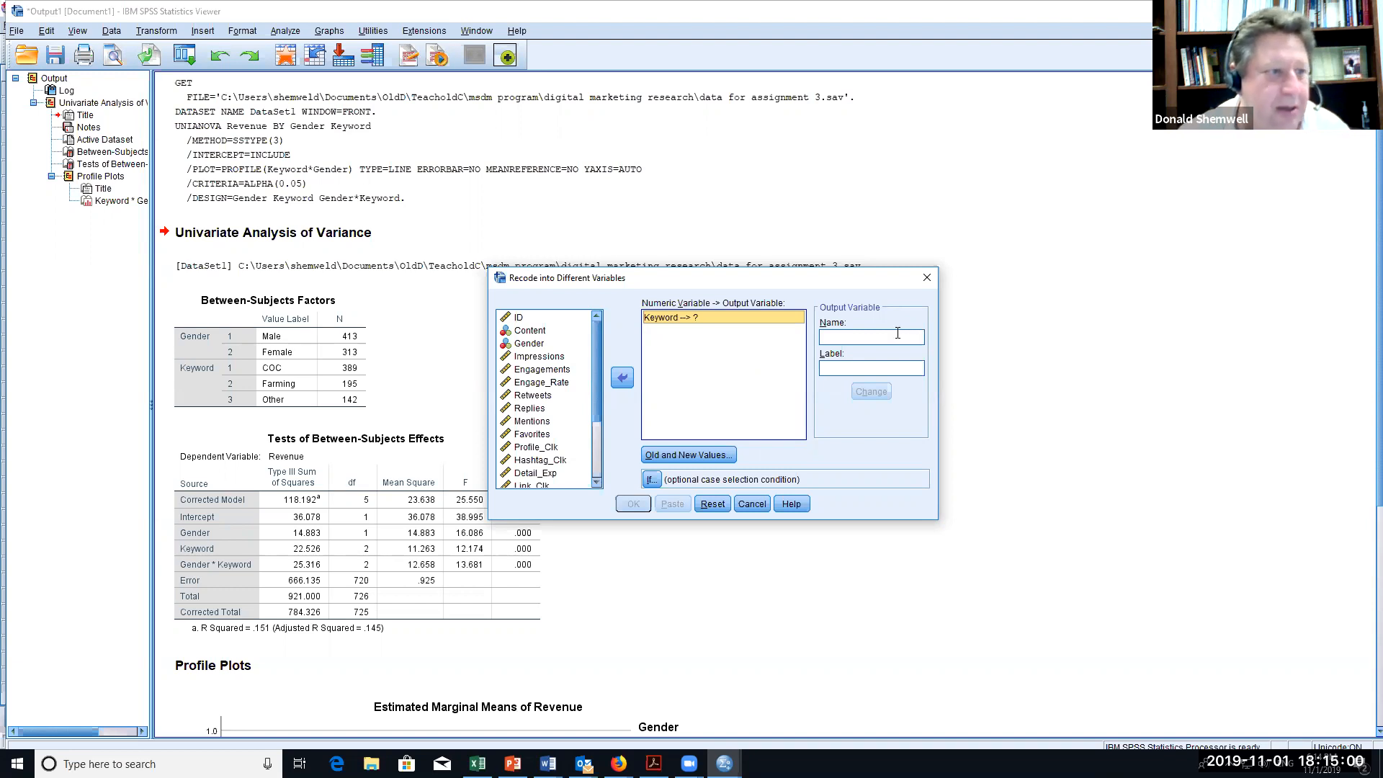
pyautogui.click(872, 336)
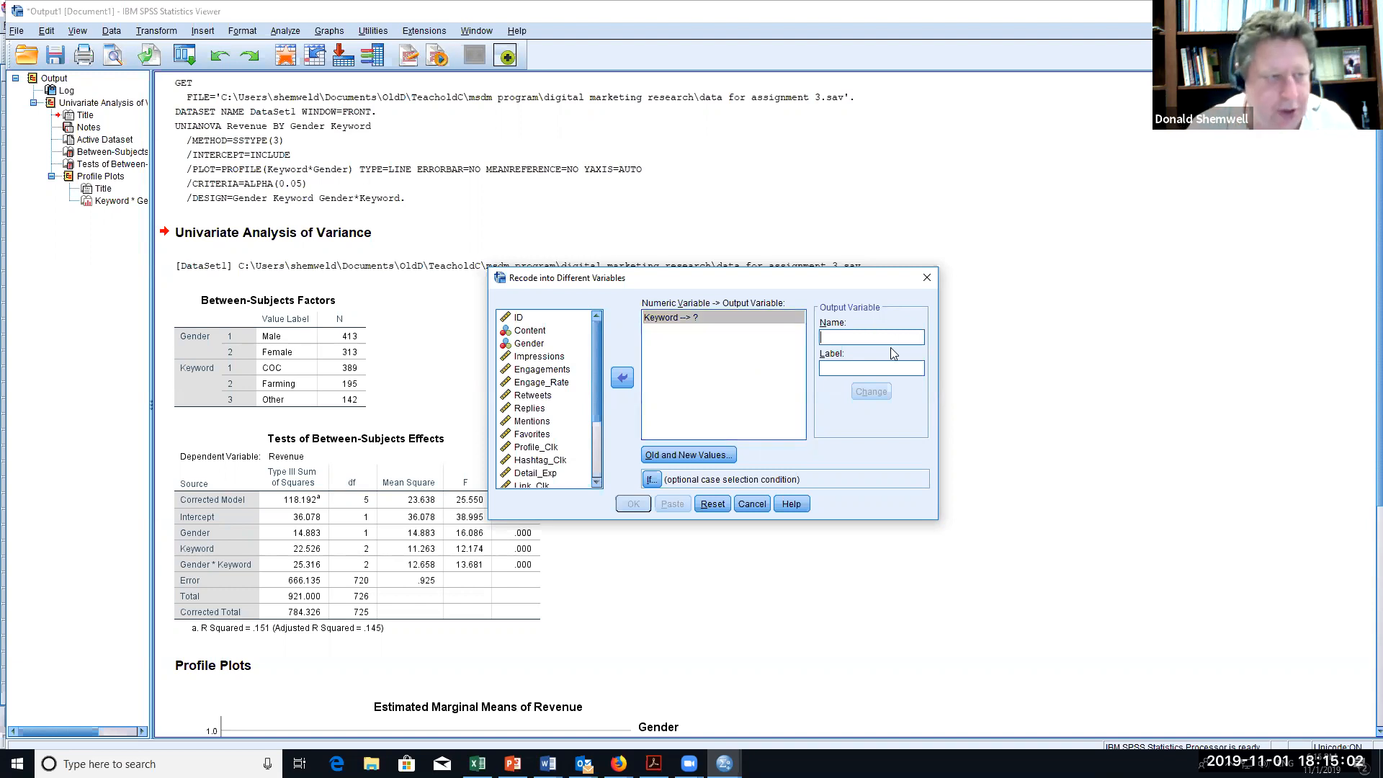
pyautogui.write('keyword_coc')
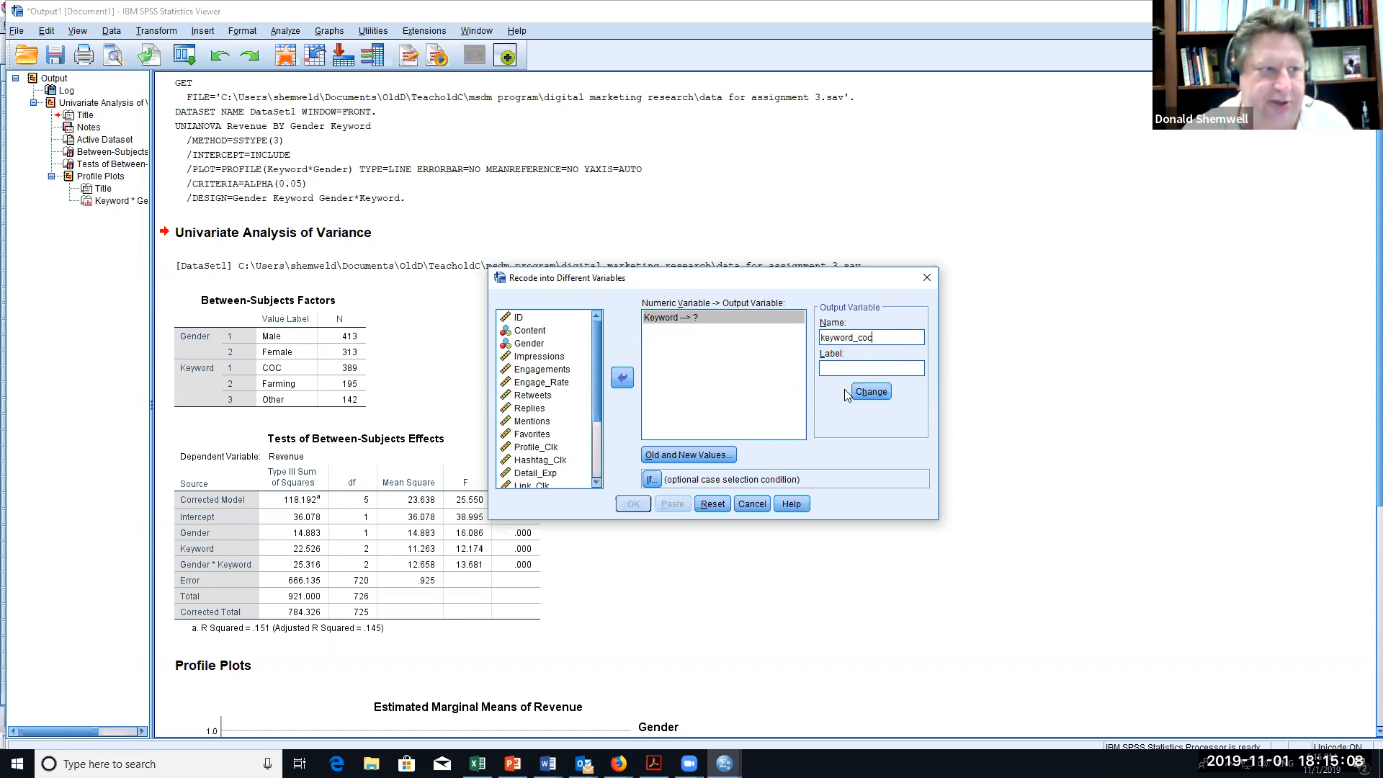
pyautogui.click(871, 392)
# - Define the Keyword recode's value mappings so that old value 1 becomes 1 and old value 2 becomes 2
pyautogui.click(688, 456)
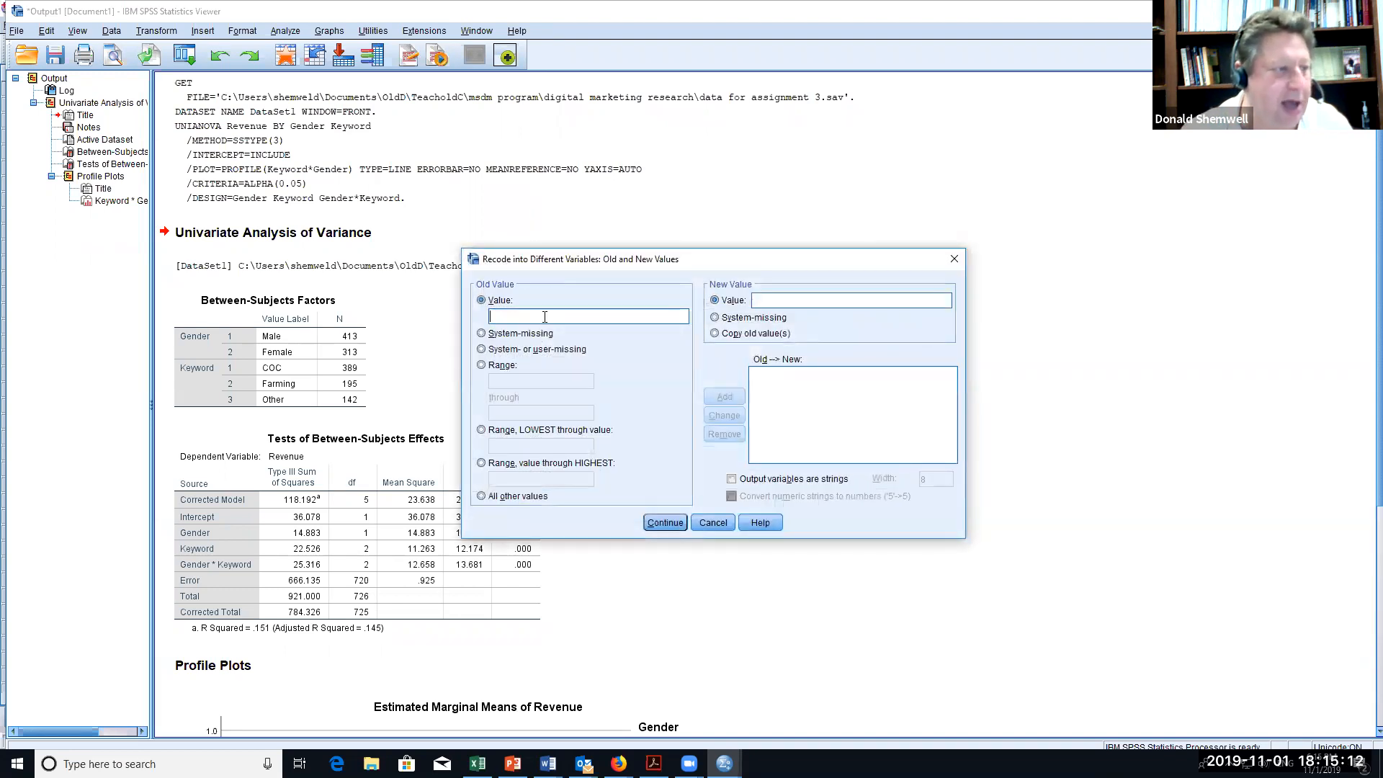
pyautogui.click(792, 302)
pyautogui.write('1')
pyautogui.click(727, 396)
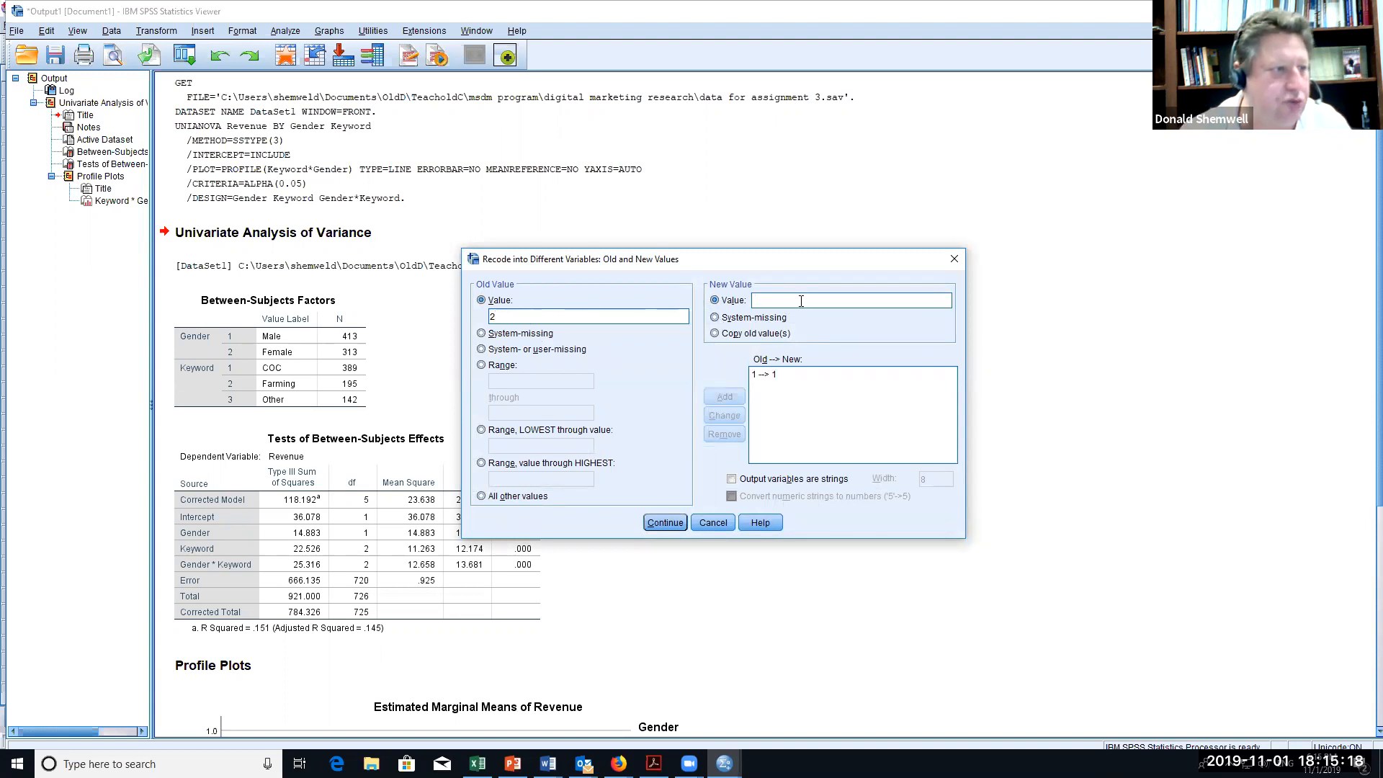
pyautogui.write('2')
pyautogui.click(725, 397)
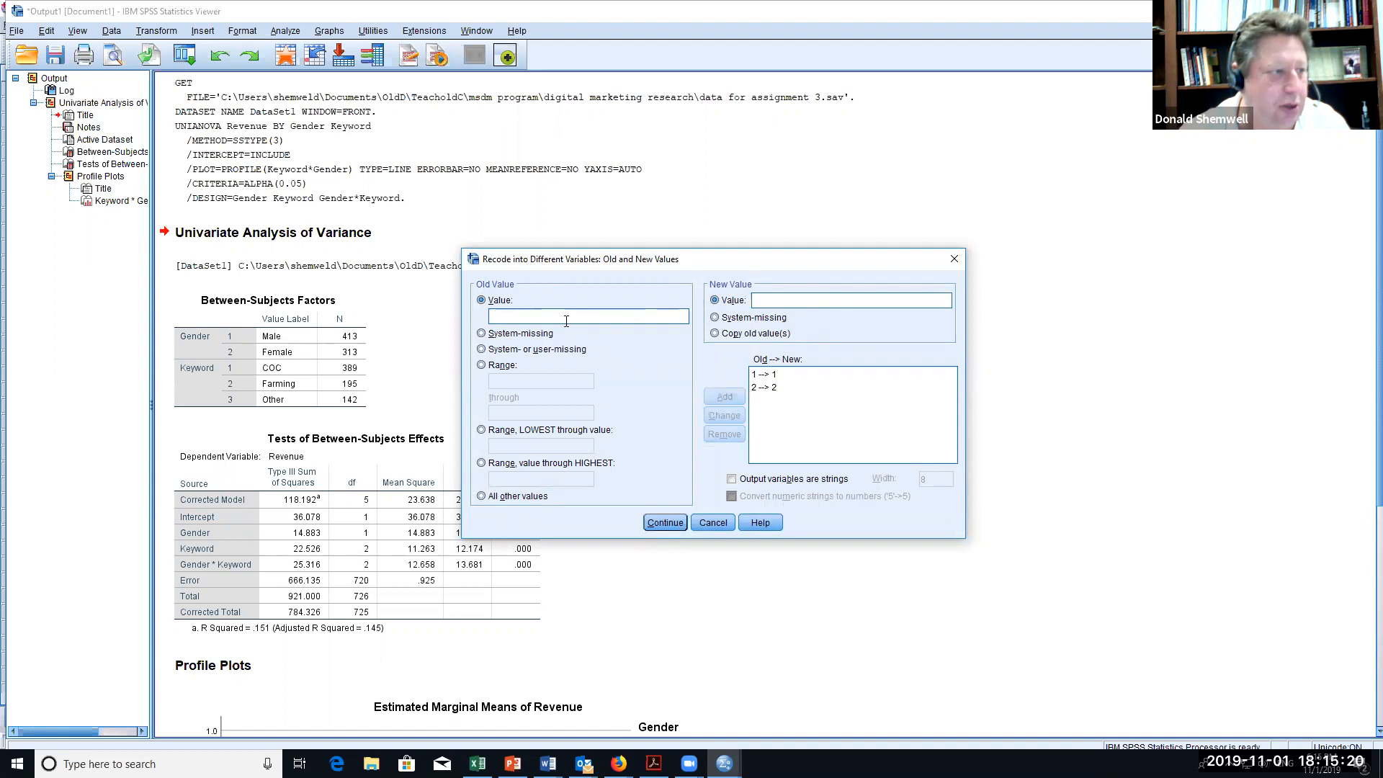
# - Map old value 3 to new value 3 and run the recode of Keyword into keyword_coc
pyautogui.click(559, 317)
pyautogui.write('3')
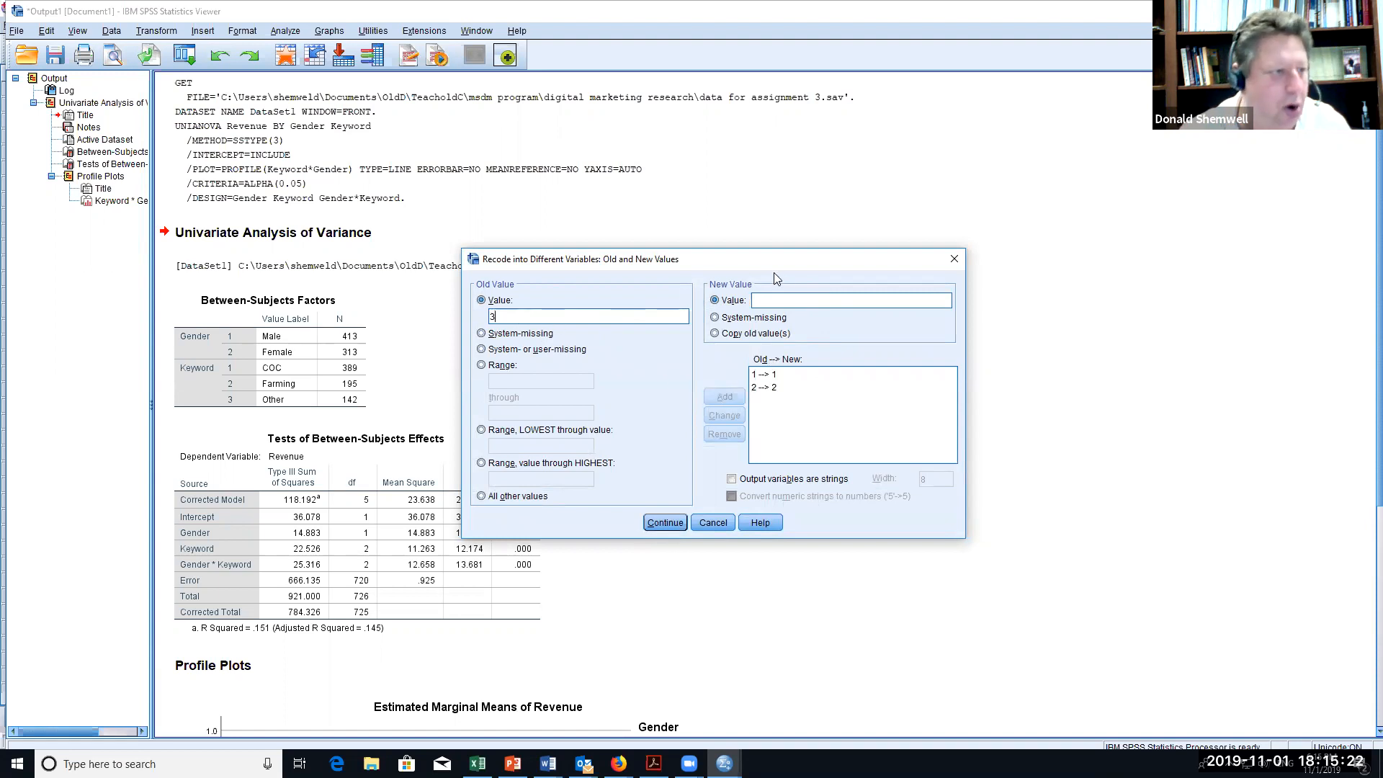
pyautogui.click(784, 299)
pyautogui.write('3')
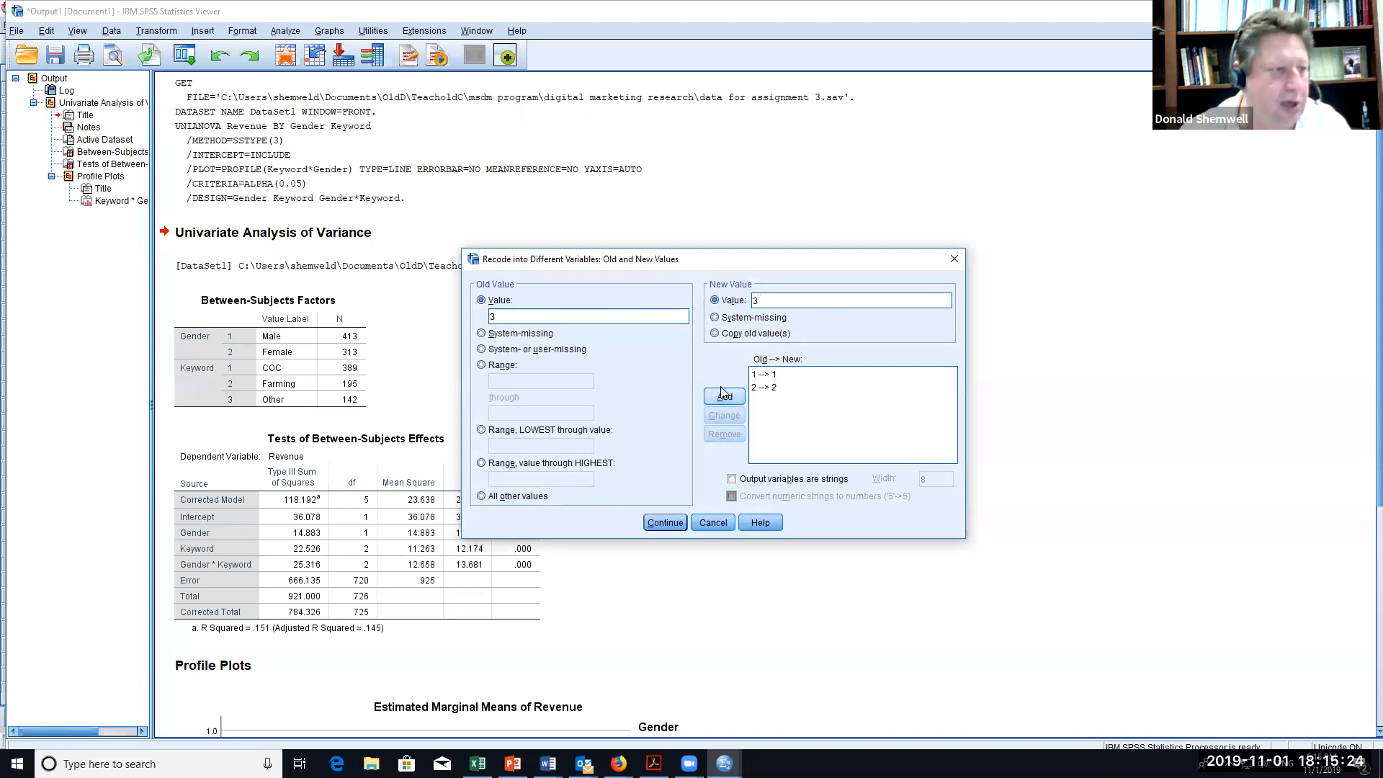
pyautogui.click(664, 523)
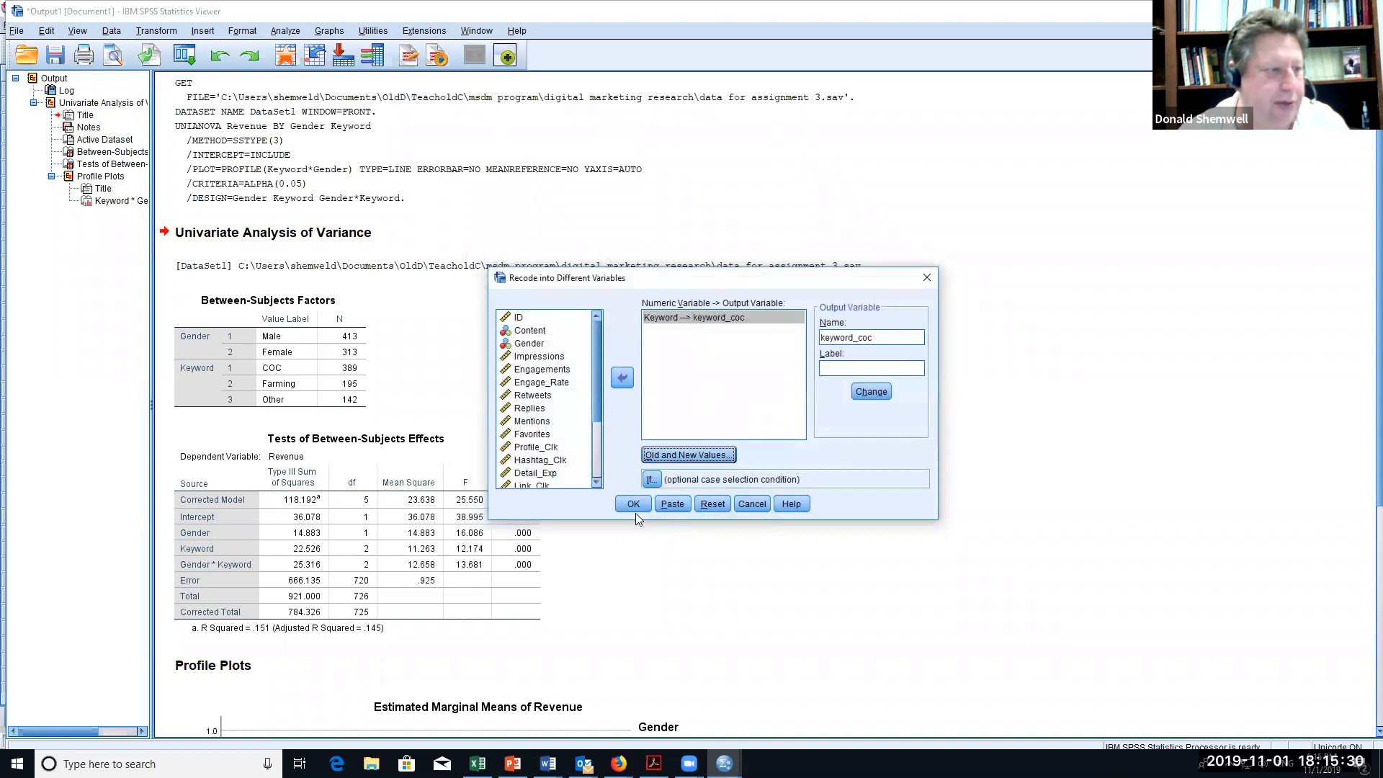
pyautogui.click(633, 504)
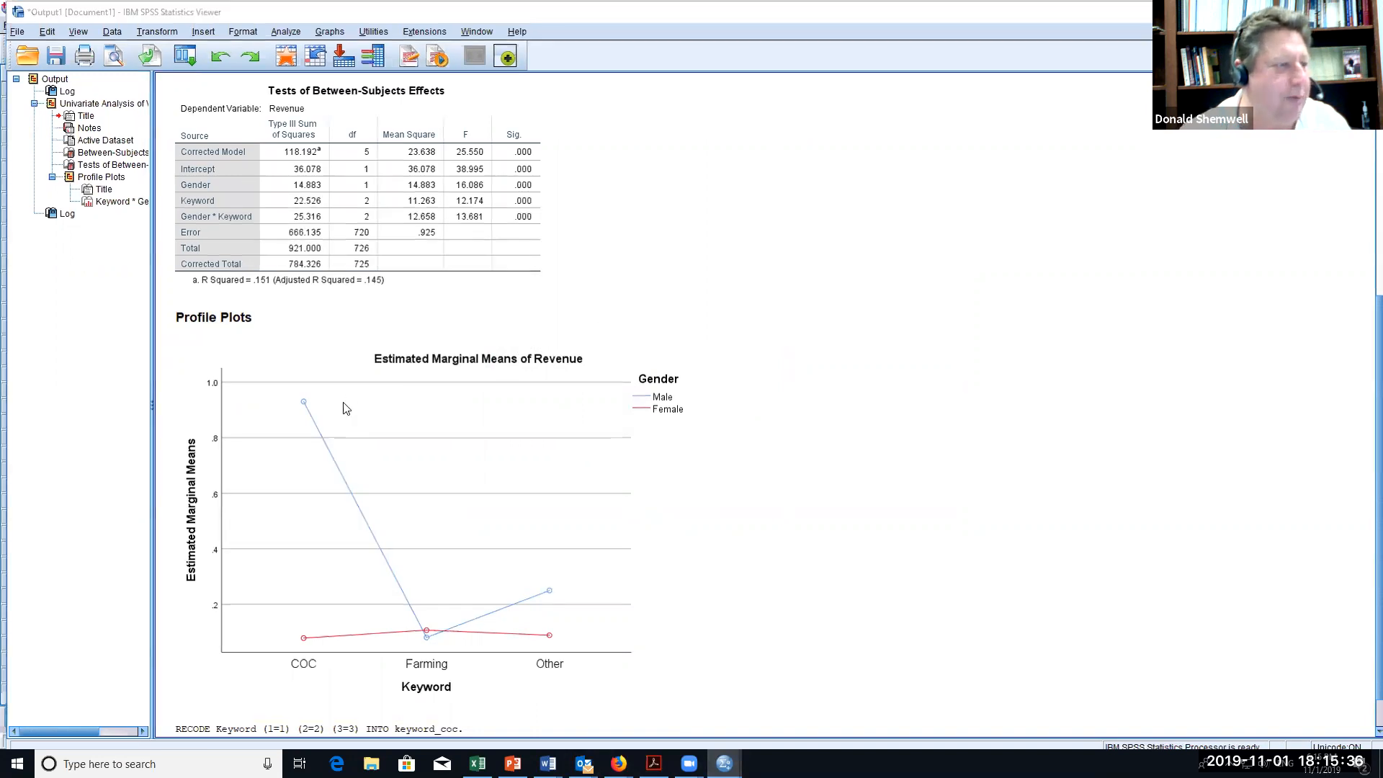
# - In the Data Editor, set keyword_coc to 0 decimals and check its recoded values in the data rows
pyautogui.hotkey('alt', 'Tab')
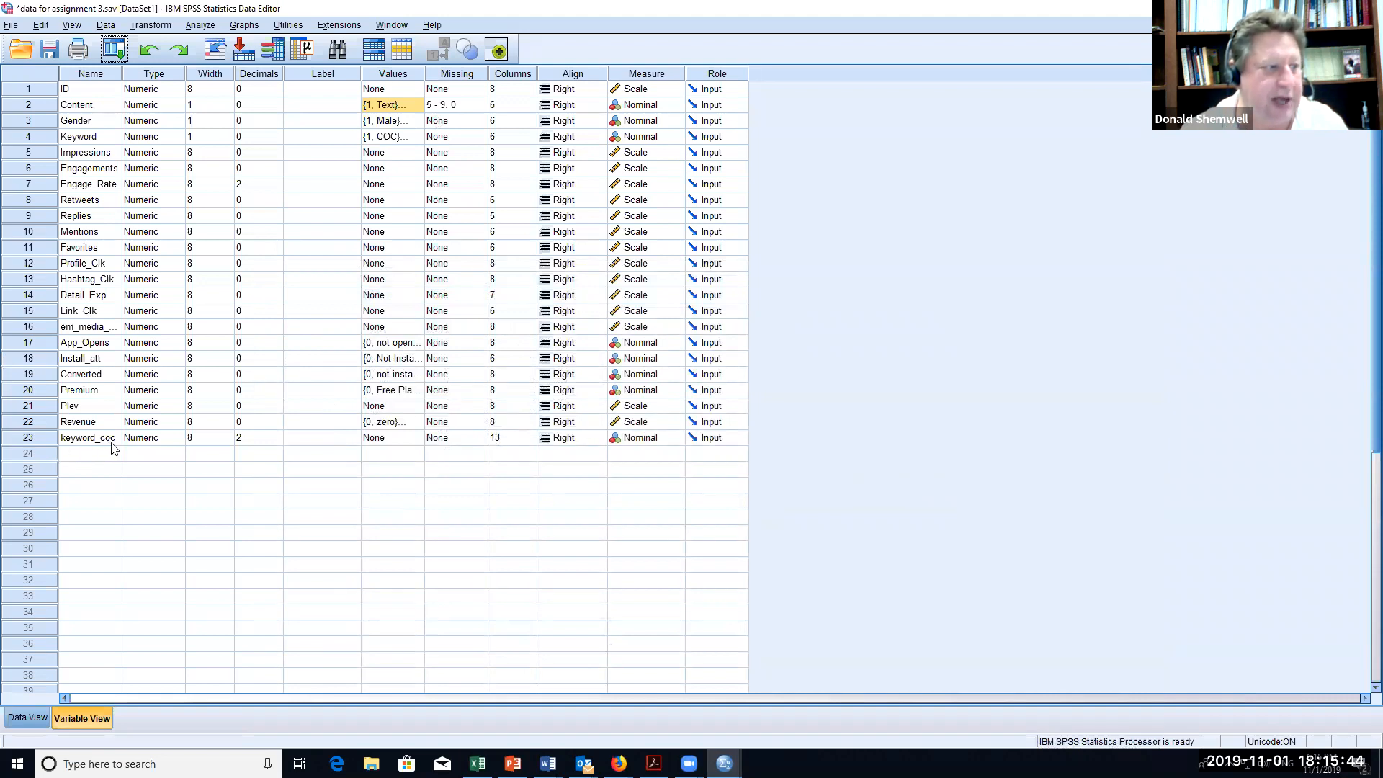
pyautogui.click(248, 438)
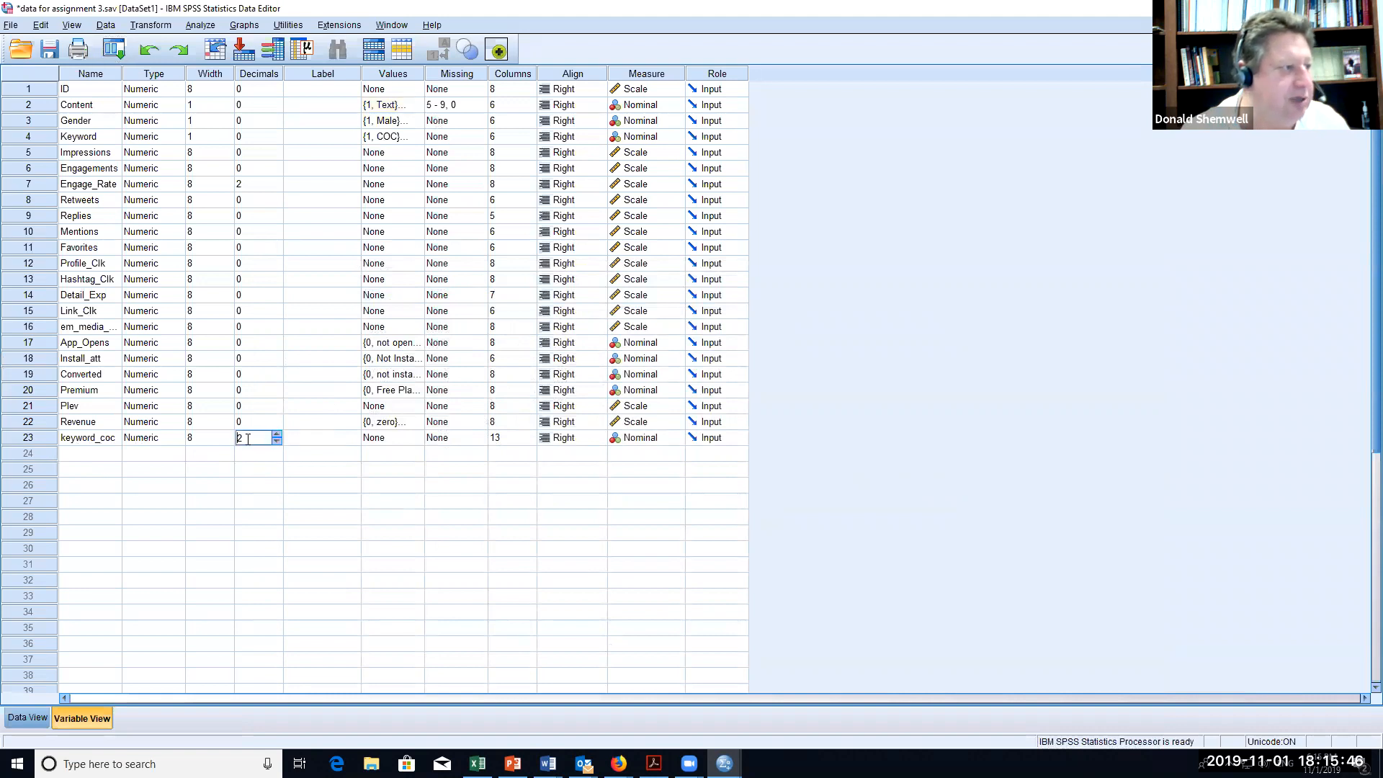
pyautogui.click(278, 443)
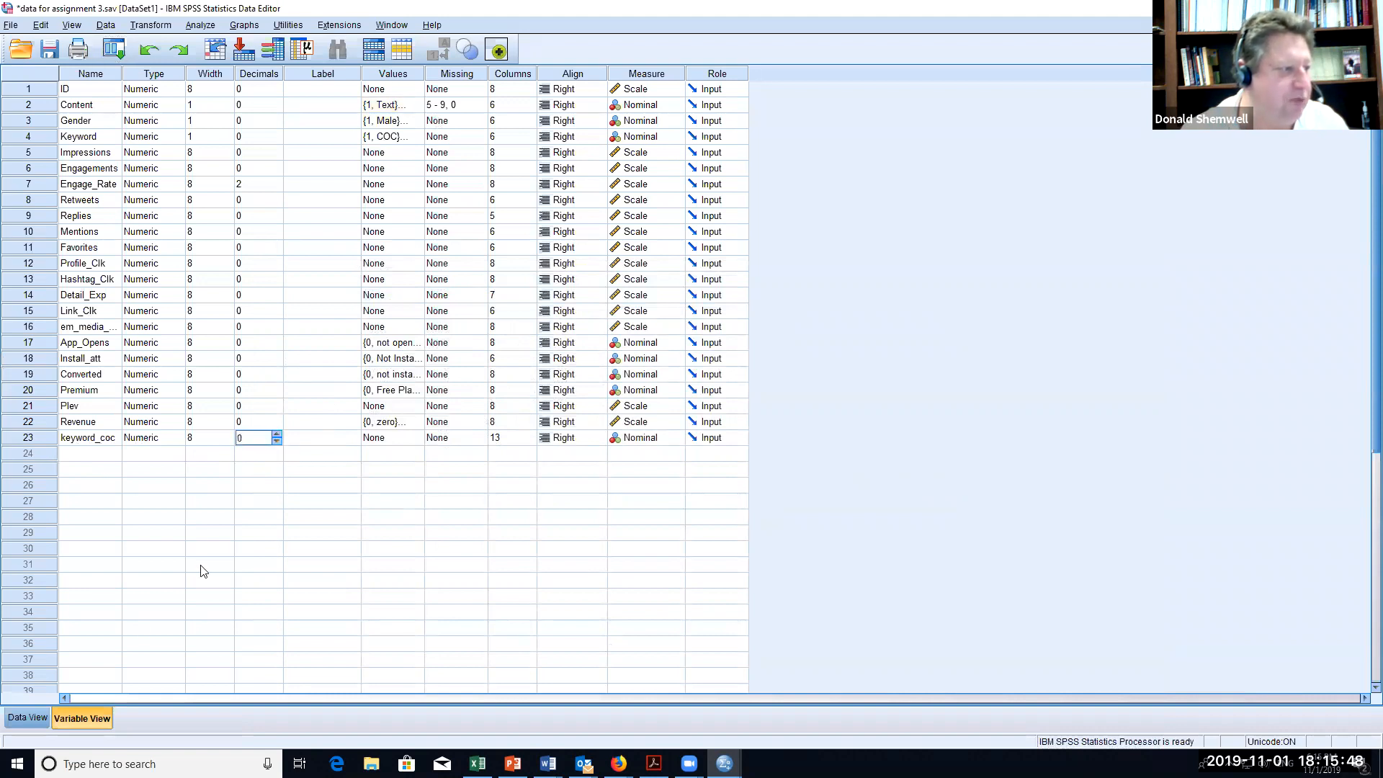
pyautogui.click(27, 717)
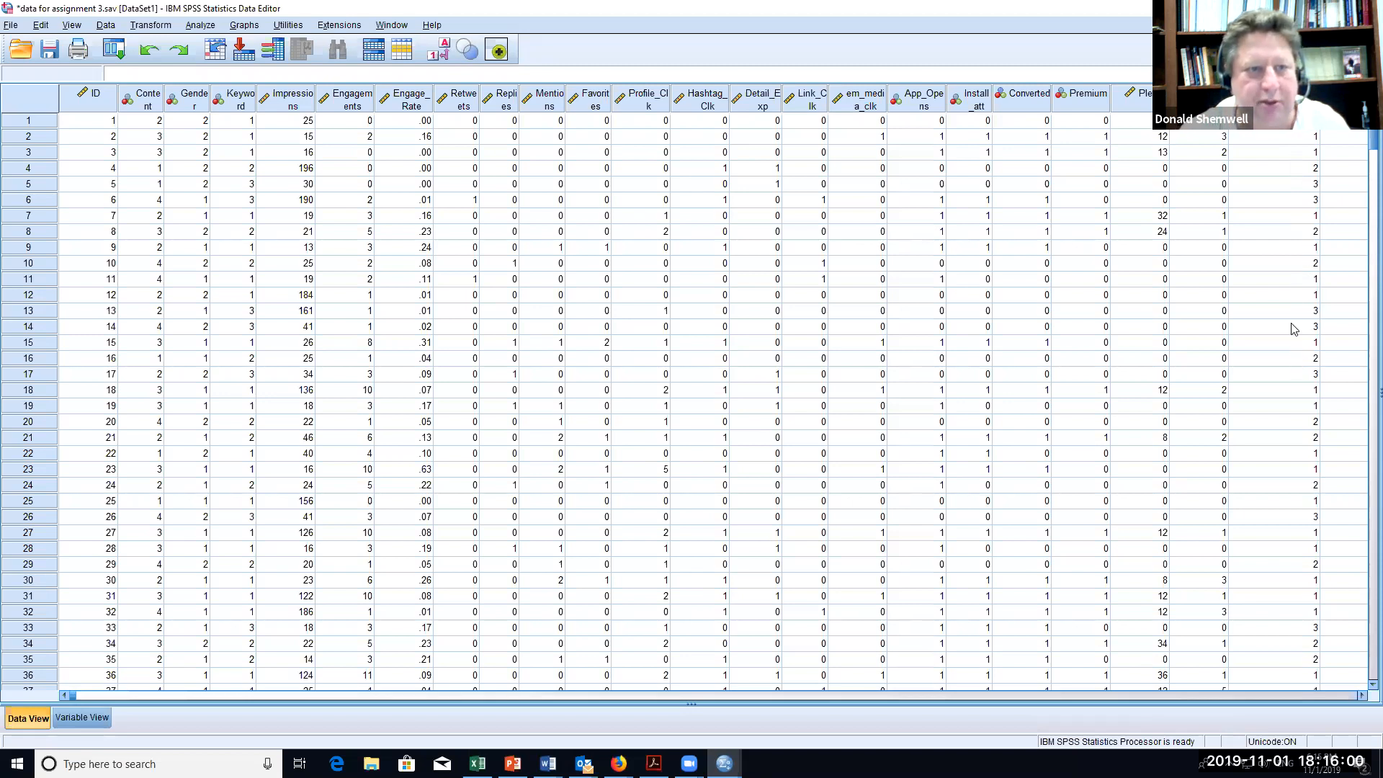
pyautogui.scroll(-9, 1301, 338)
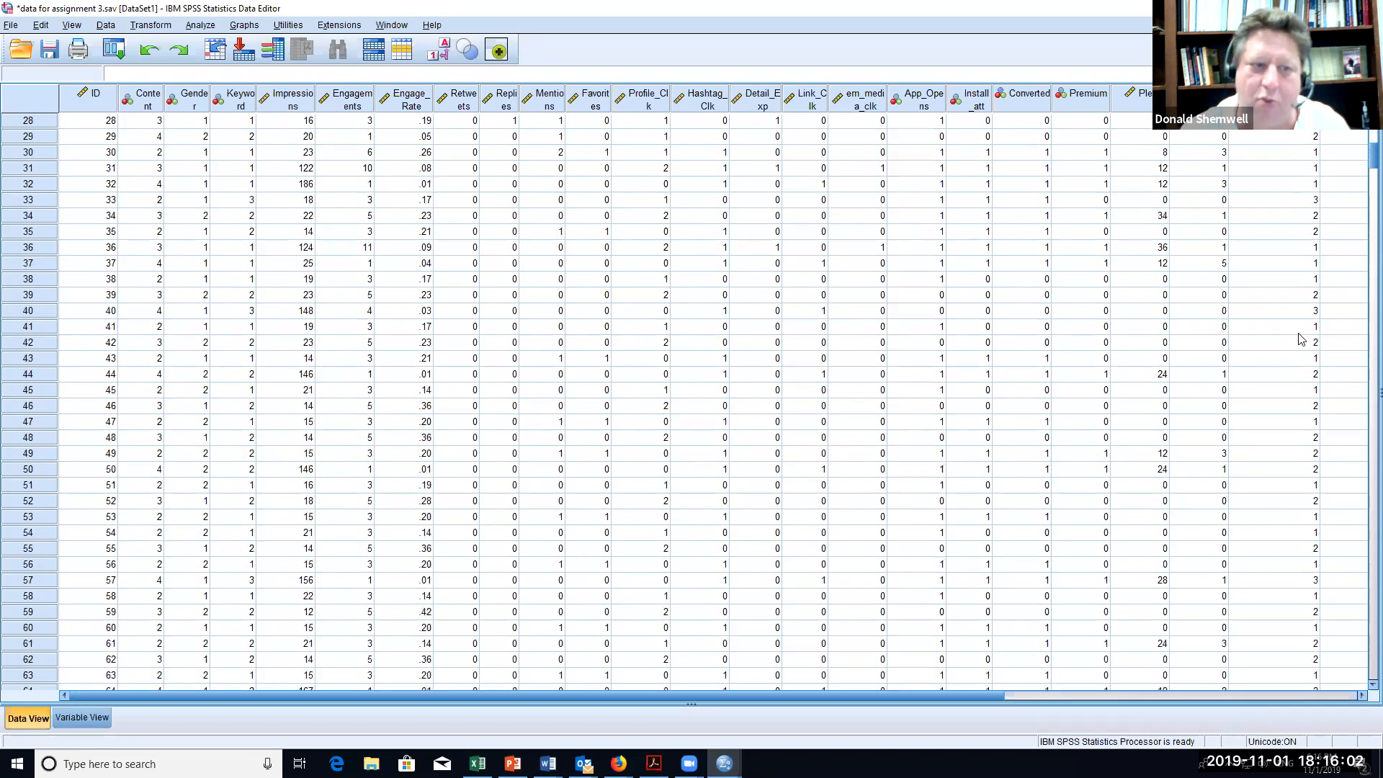
pyautogui.scroll(9, 1301, 338)
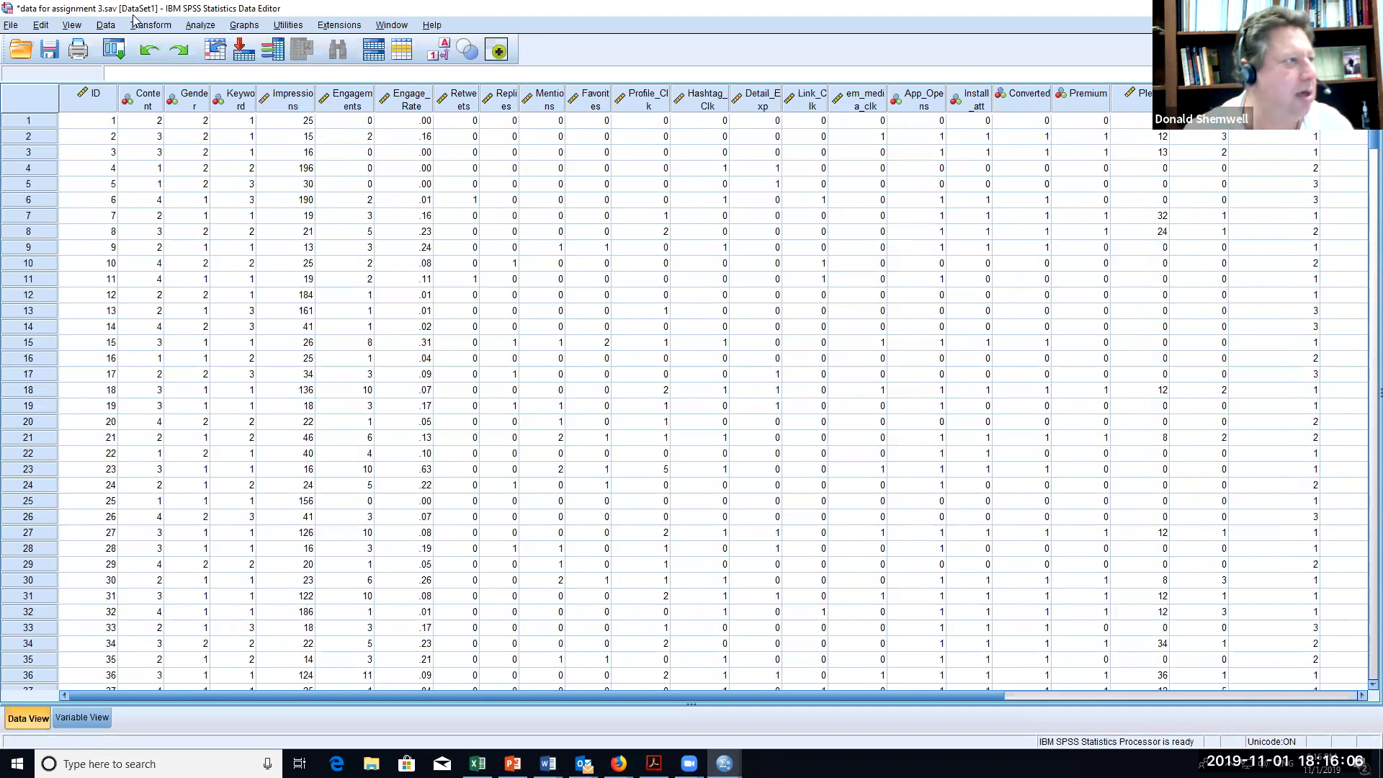
# - Reopen Recode into Different Variables and clear the keyword_coc column from the dataset
pyautogui.click(150, 26)
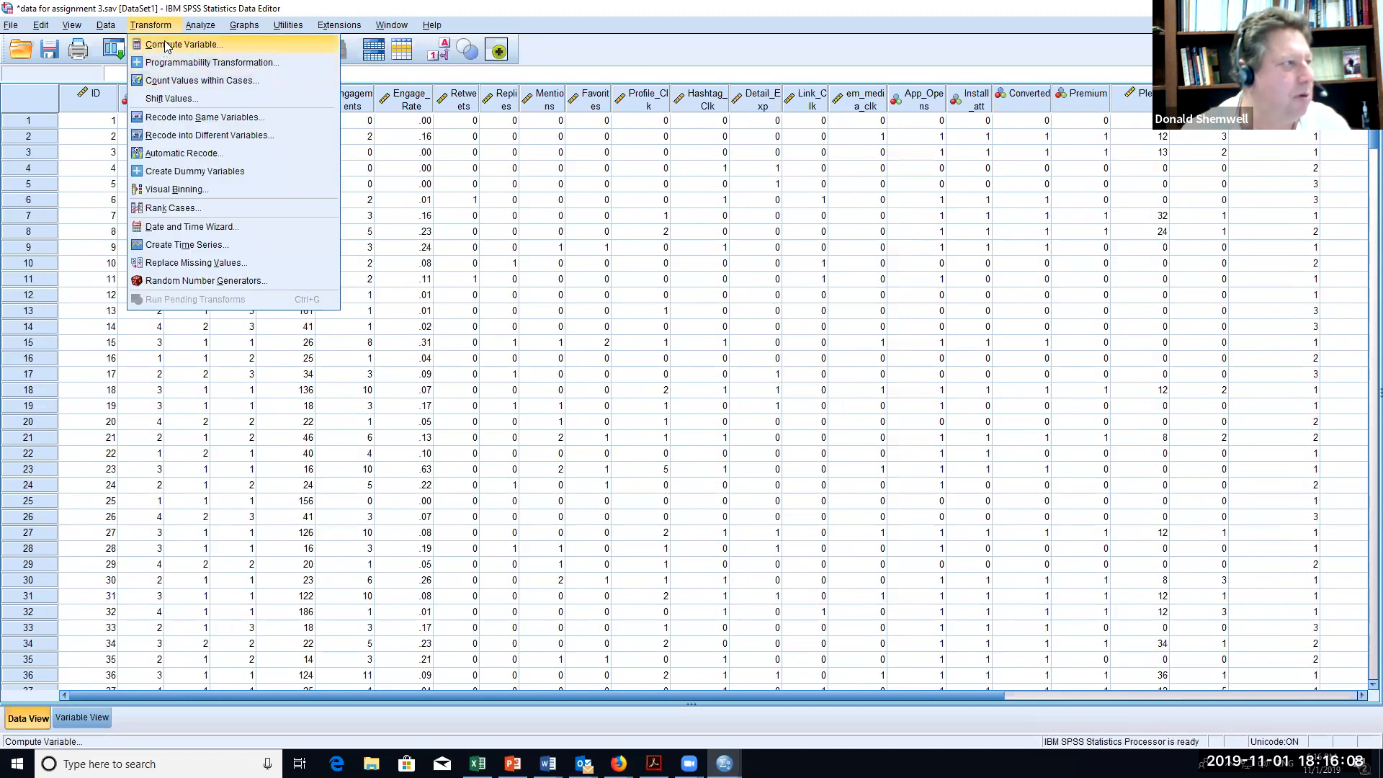
pyautogui.click(201, 136)
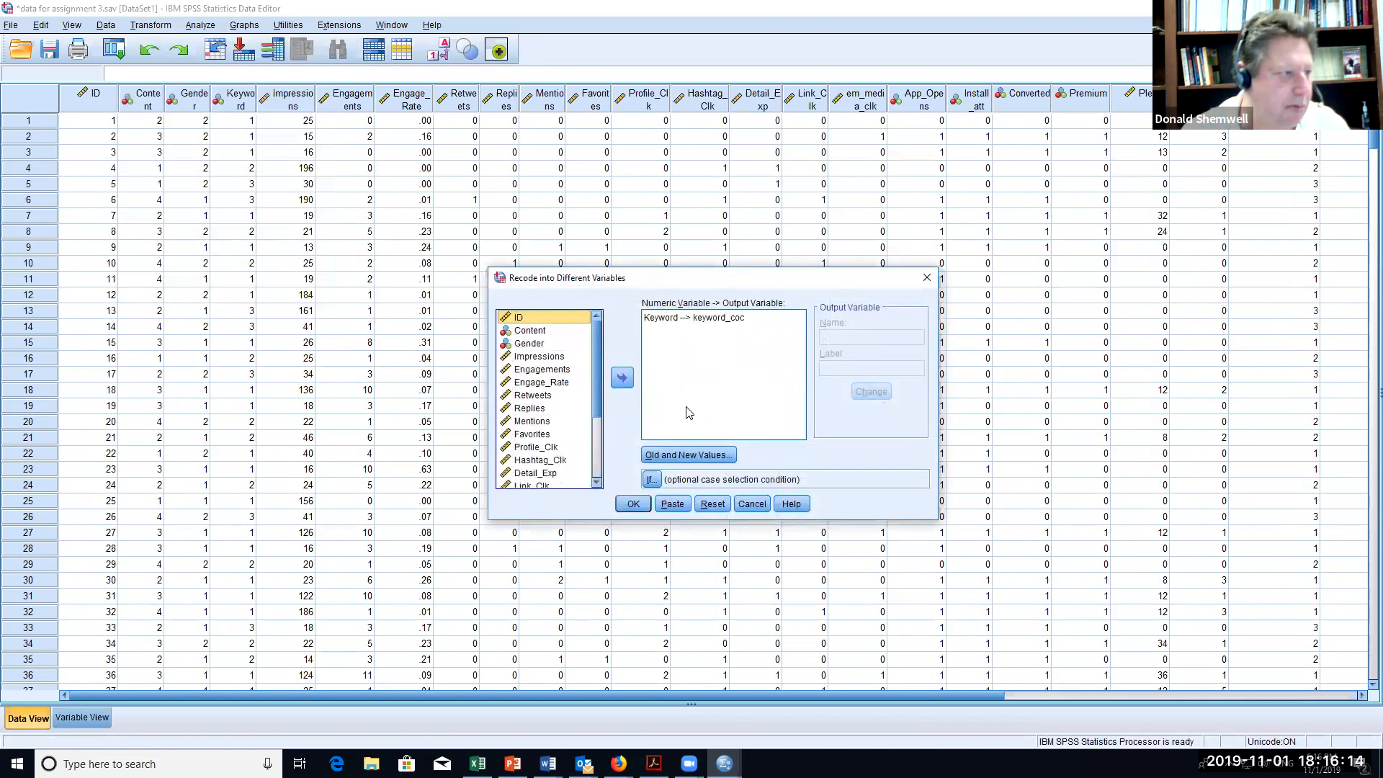
pyautogui.rightClick(1240, 101)
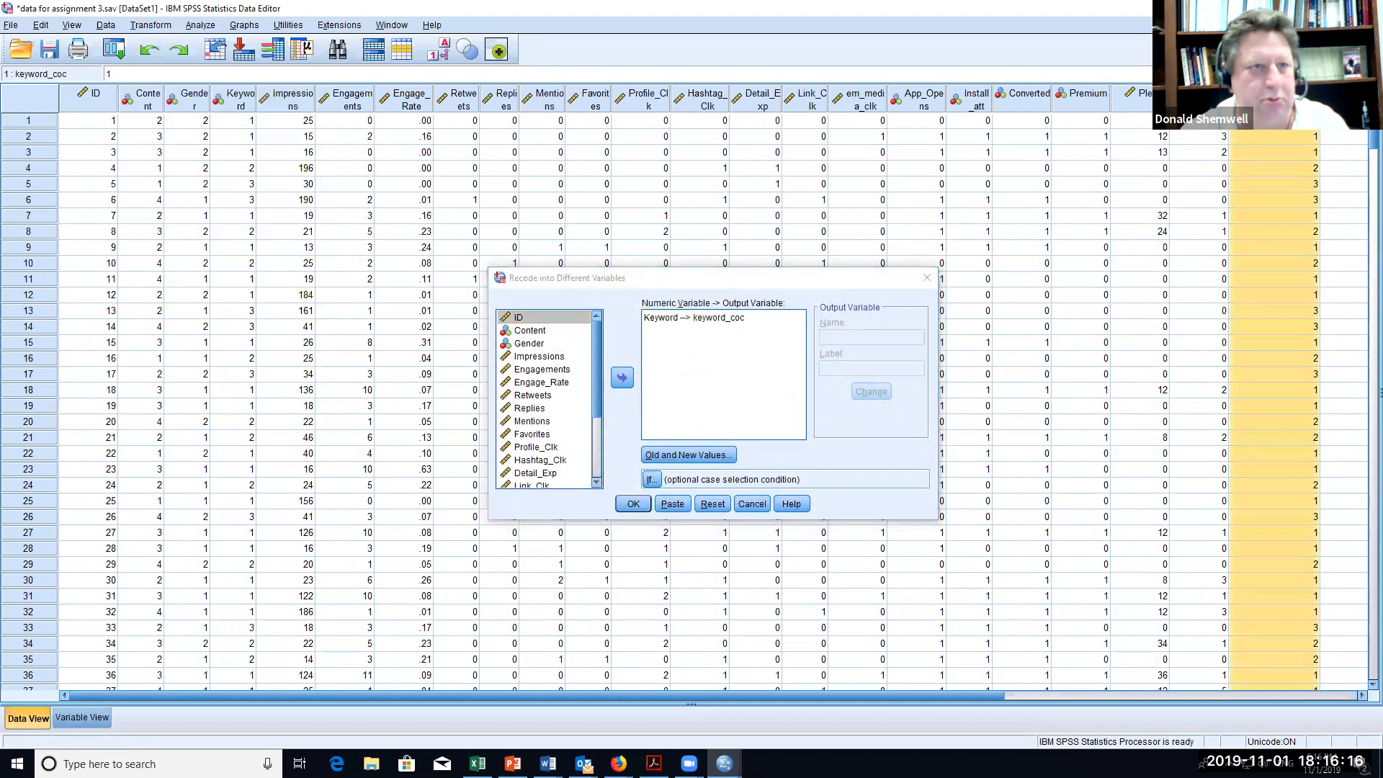
pyautogui.click(1268, 129)
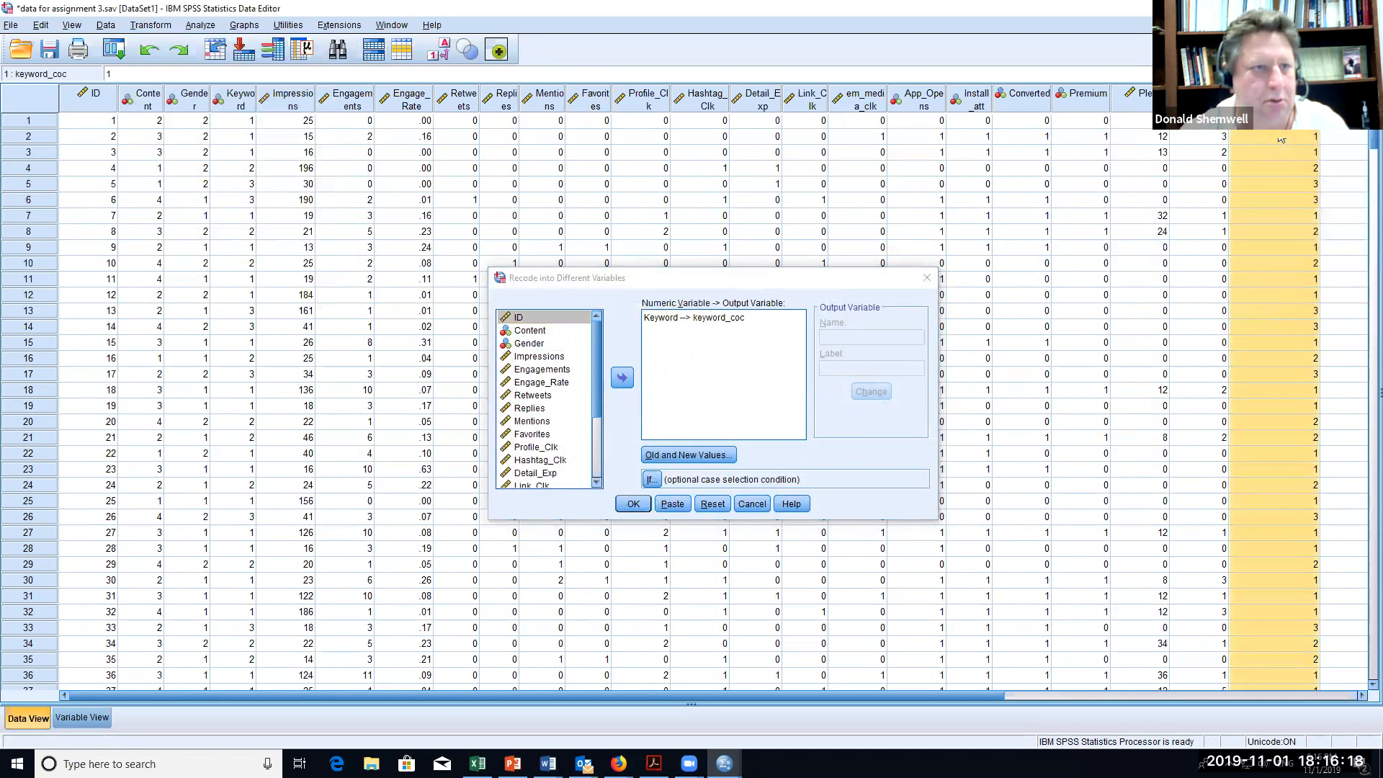
pyautogui.rightClick(1269, 131)
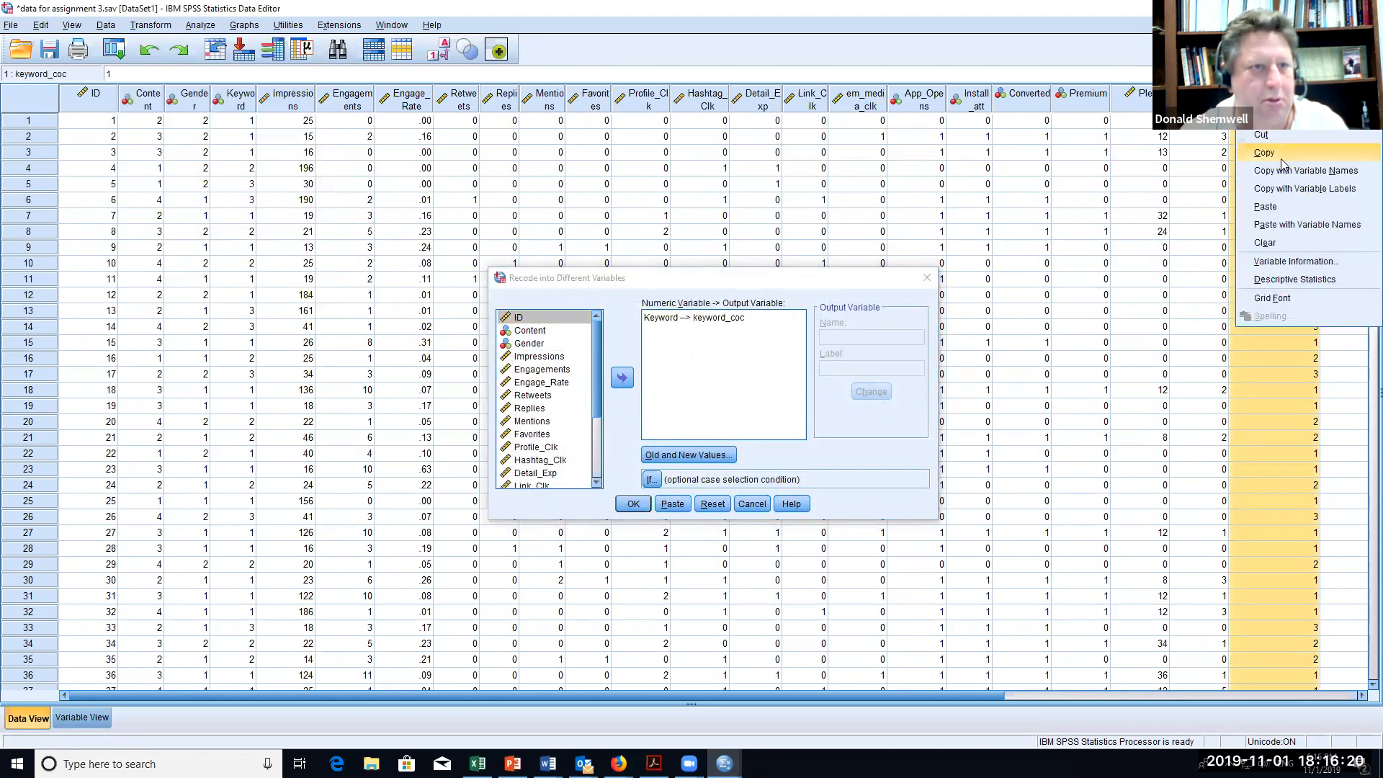
pyautogui.click(1265, 243)
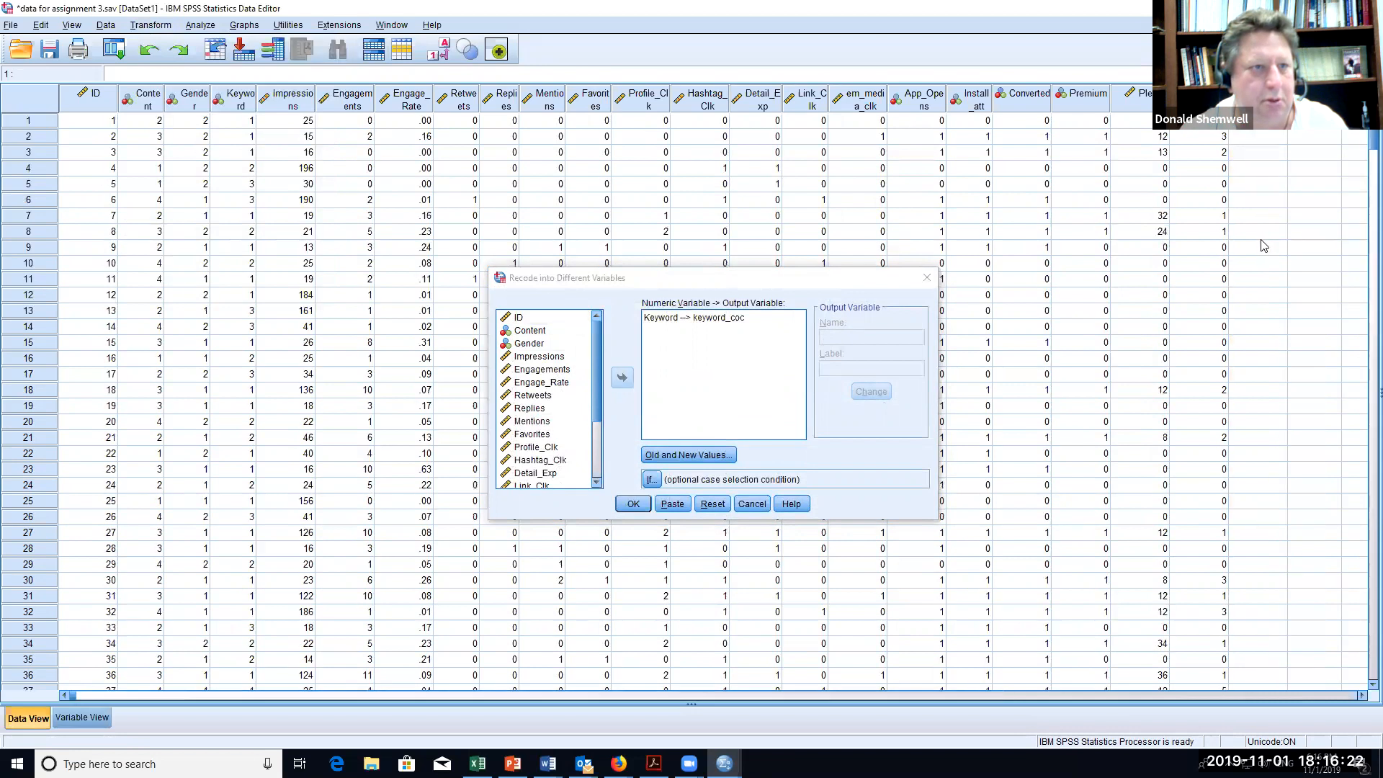
# - Remove the 3-to-3 mapping from the old and new values of the Keyword to keyword_coc recode
pyautogui.click(715, 326)
pyautogui.click(715, 320)
pyautogui.click(702, 455)
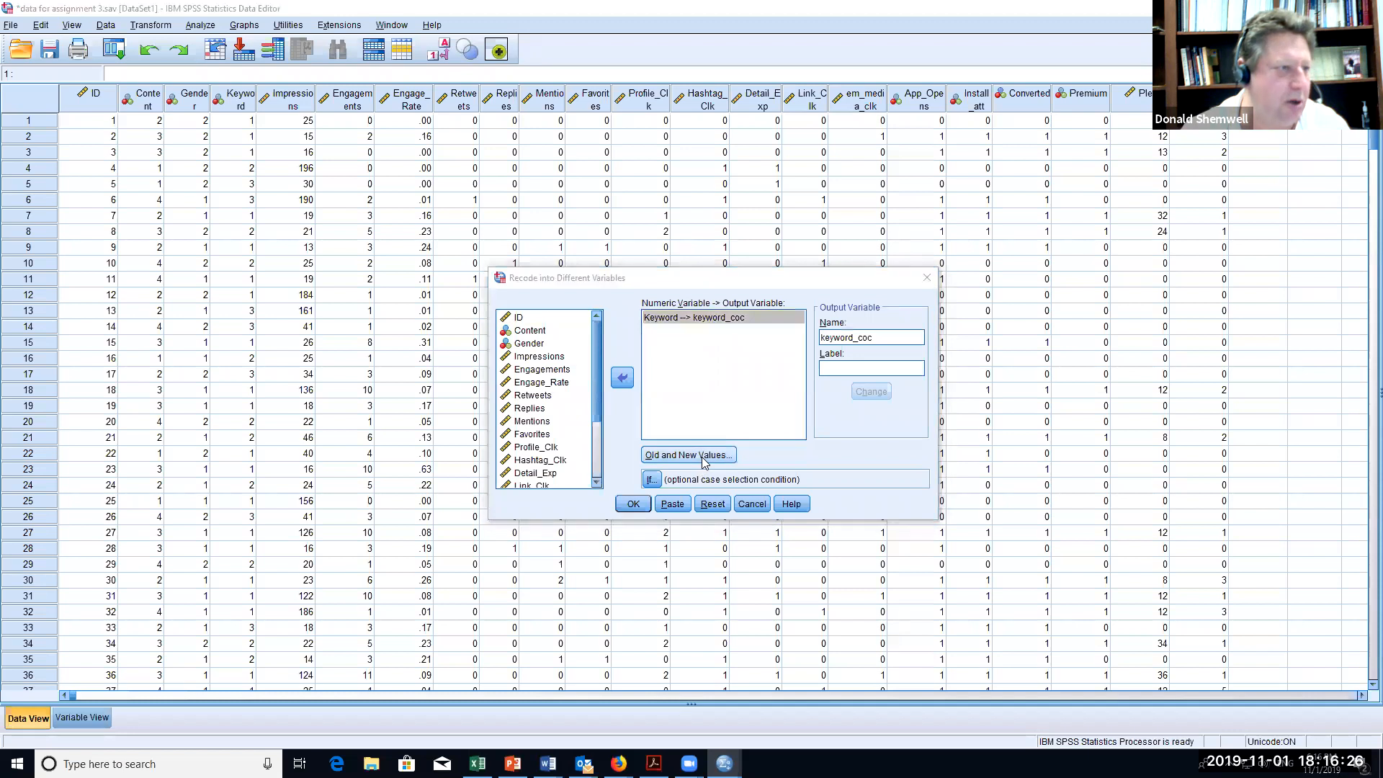
pyautogui.click(787, 401)
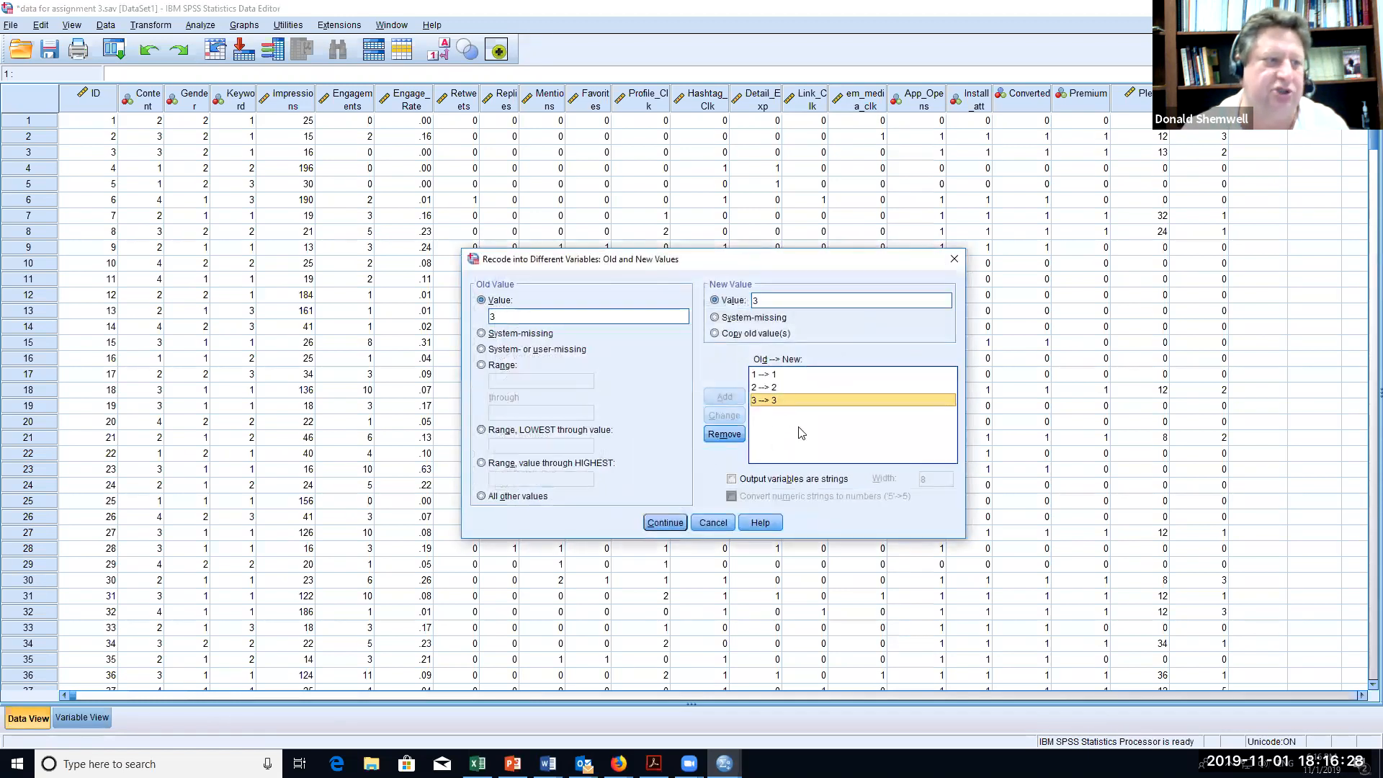
pyautogui.click(727, 435)
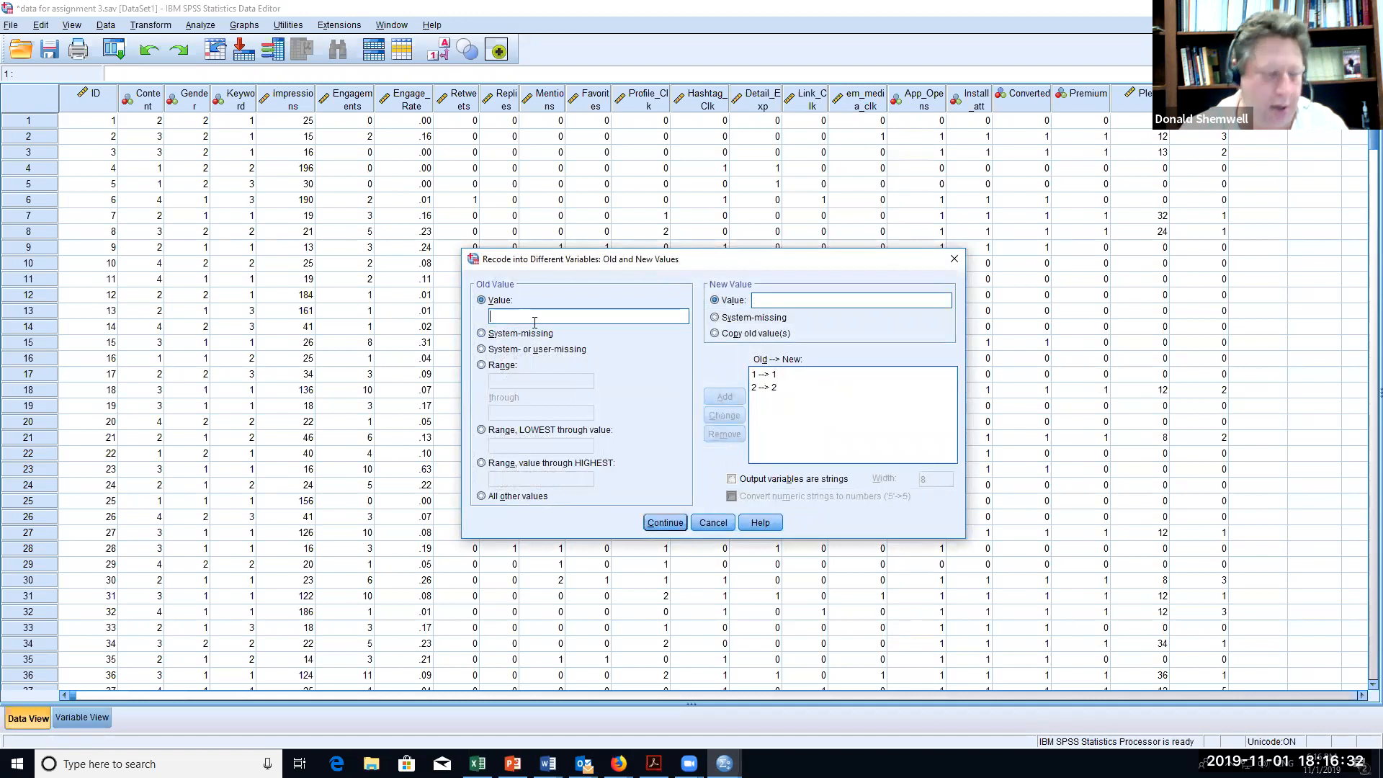
# - Map old value 3 to new value 2 and run the recode of Keyword into keyword_coc
pyautogui.write('3')
pyautogui.click(792, 301)
pyautogui.write('2')
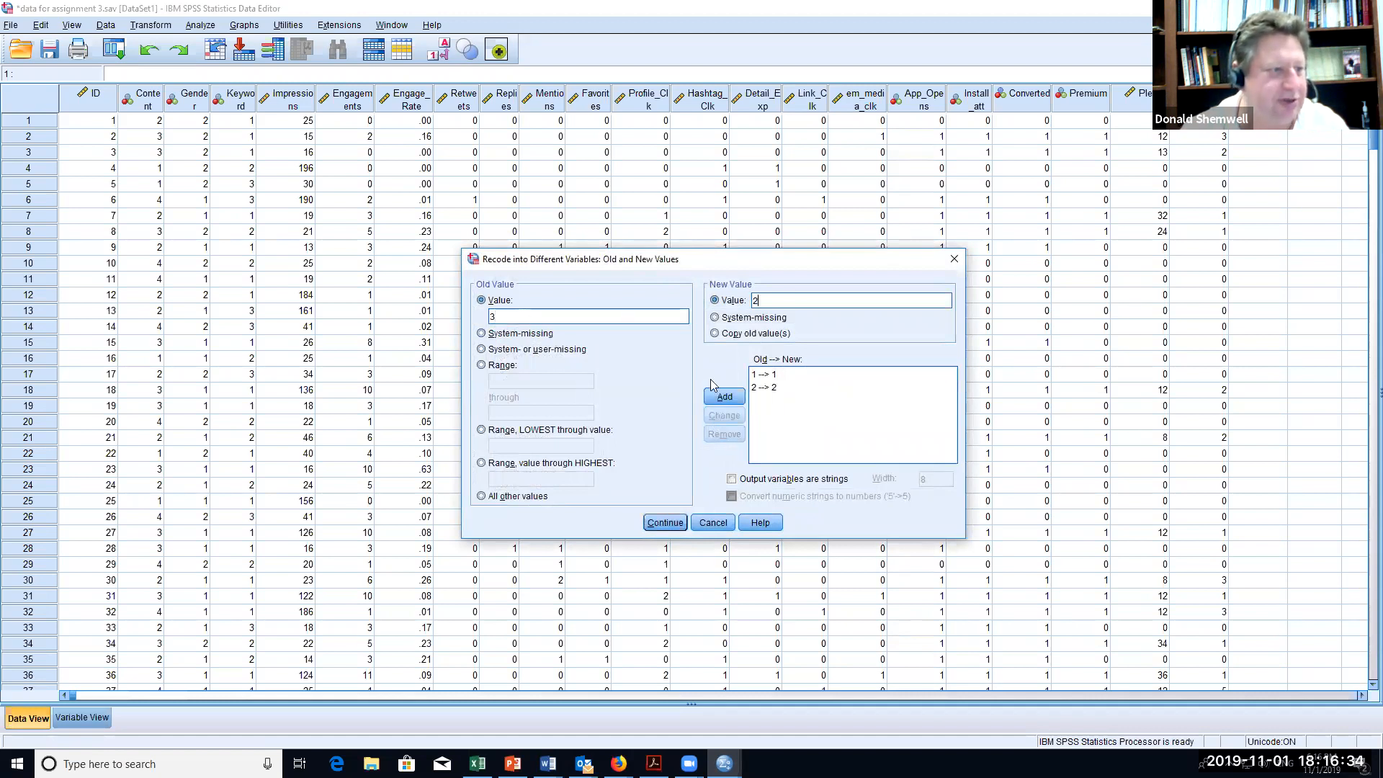
pyautogui.click(725, 396)
pyautogui.click(666, 524)
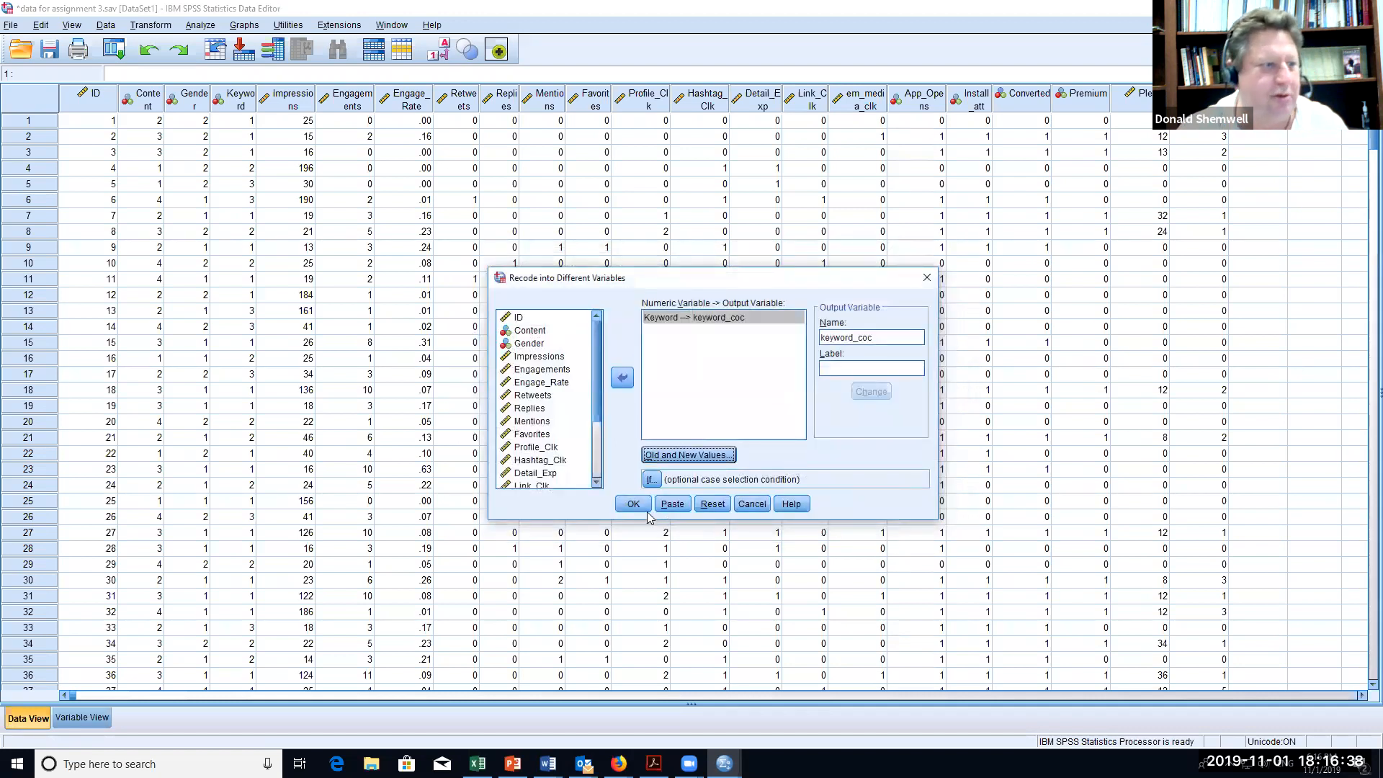
pyautogui.click(629, 505)
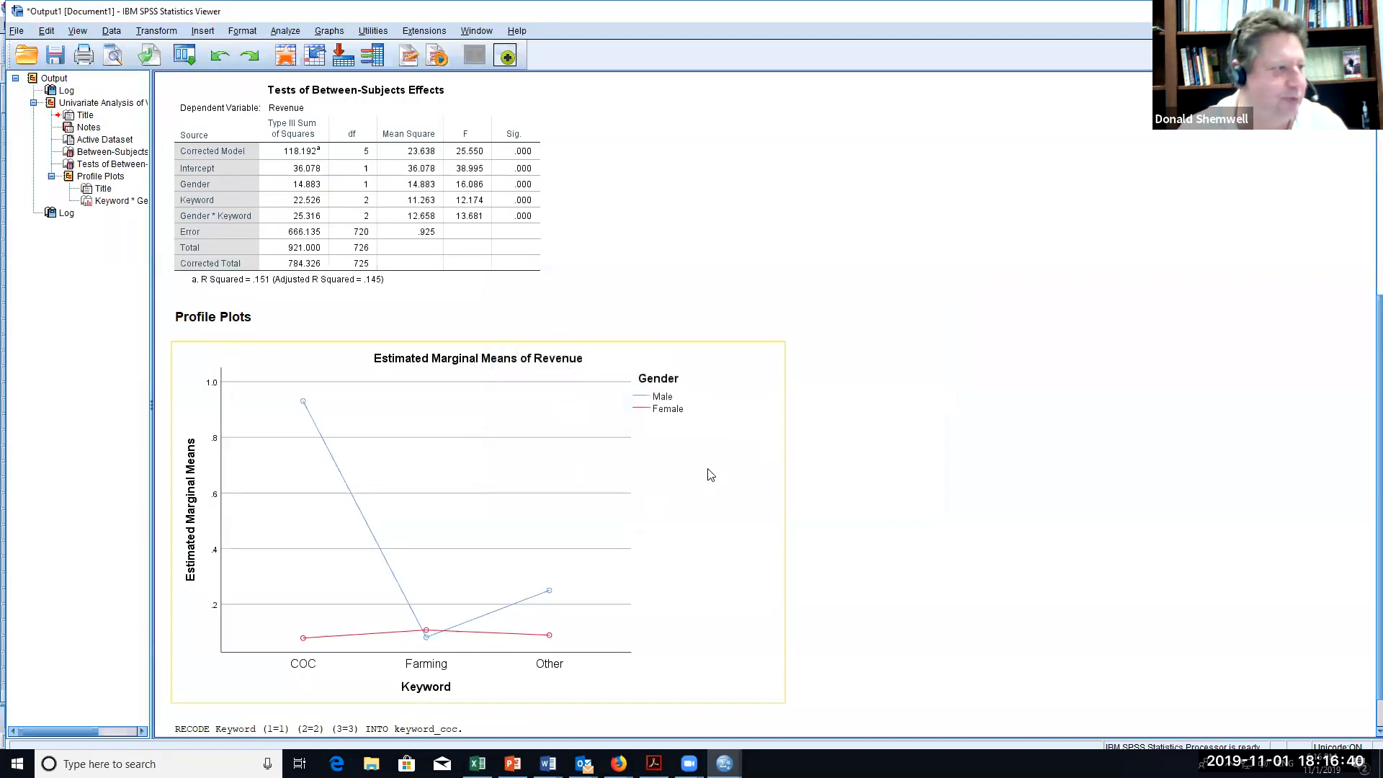
# - Check the recoded keyword_coc values in the Data Editor and set the variable's decimals to 0
pyautogui.moveTo(724, 762)
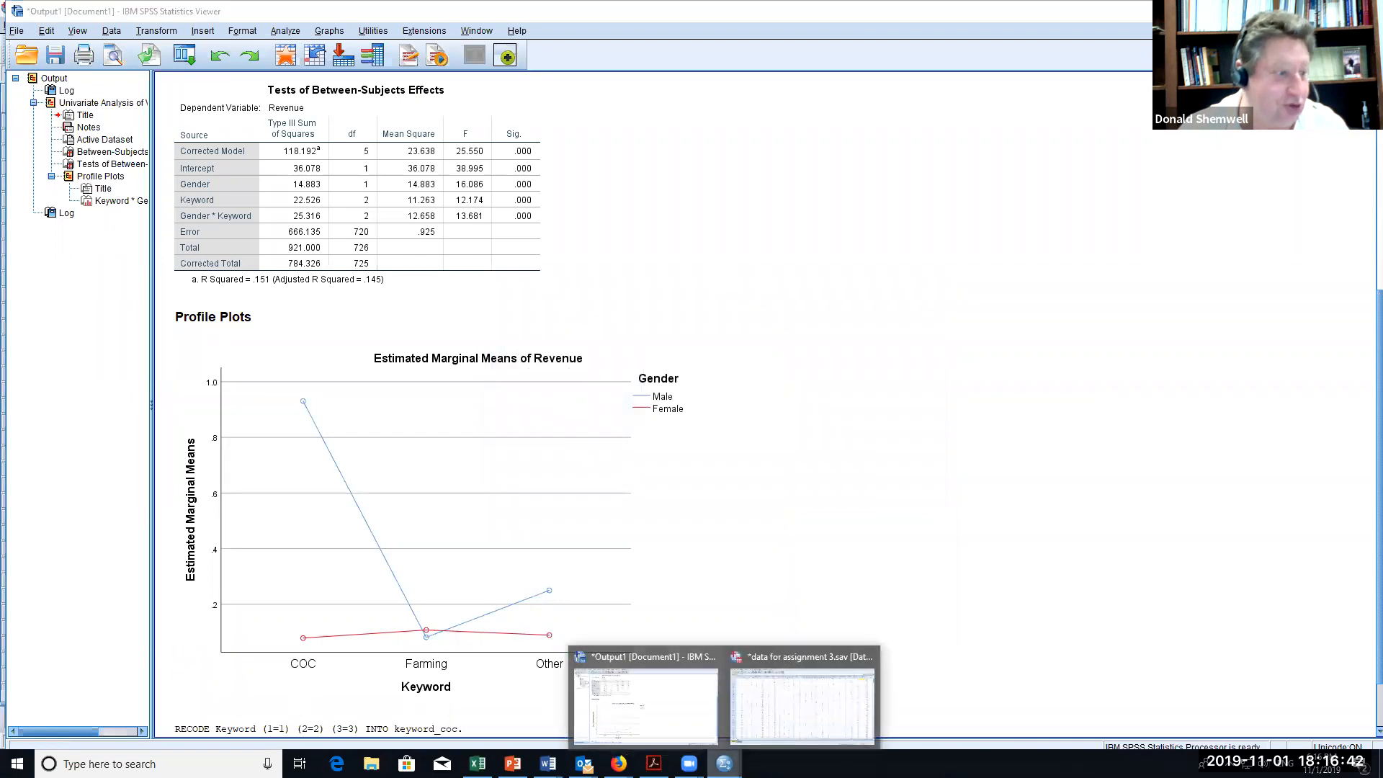
pyautogui.click(774, 726)
pyautogui.scroll(-4, 1280, 217)
pyautogui.scroll(-2, 1281, 216)
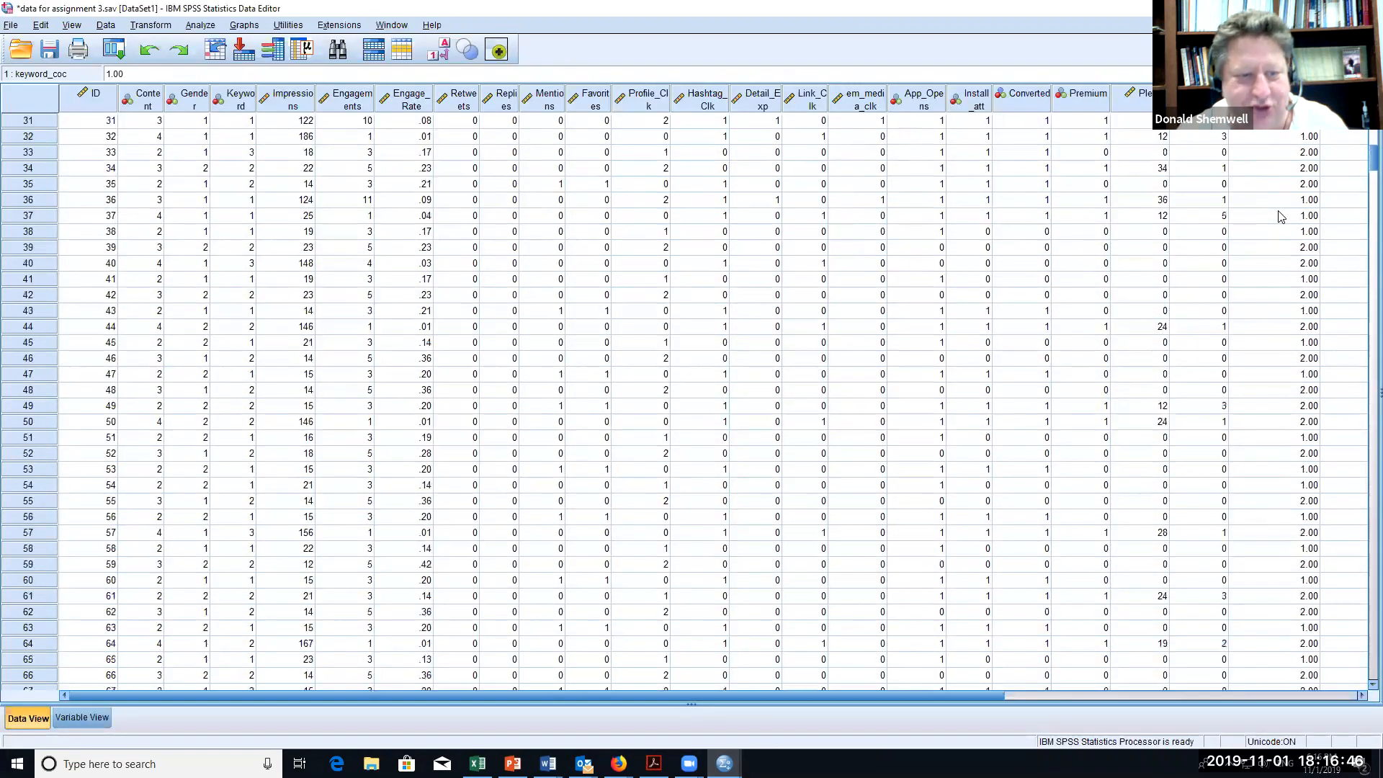
pyautogui.scroll(2, 1280, 215)
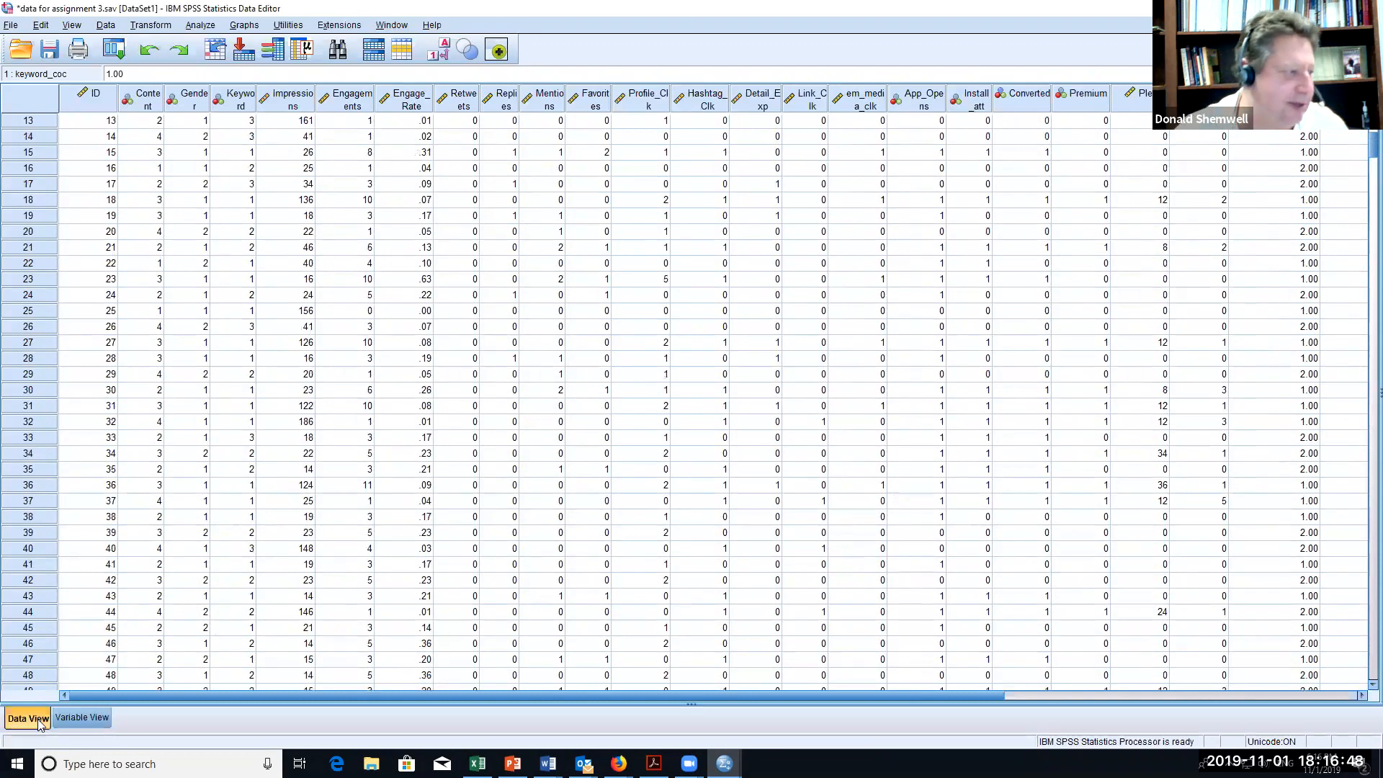
pyautogui.click(92, 719)
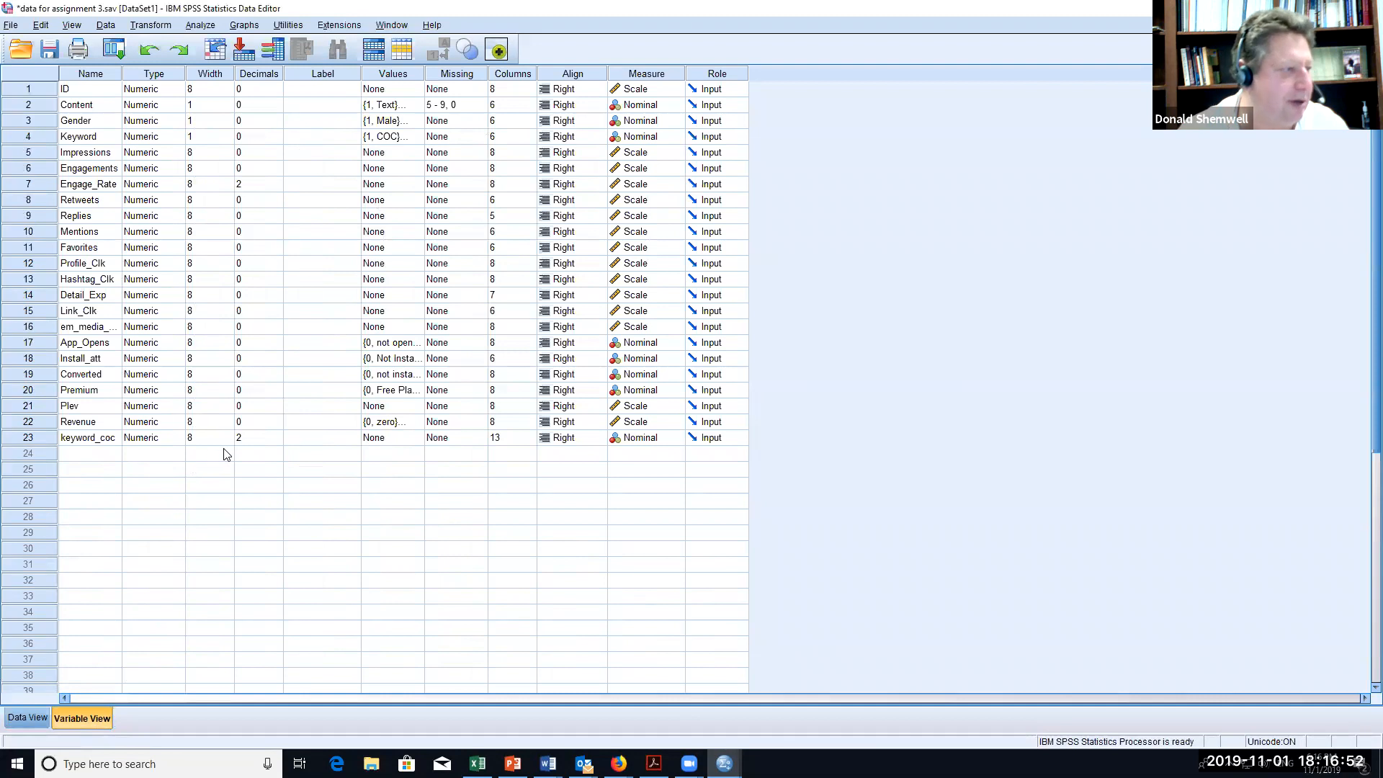
pyautogui.click(245, 439)
pyautogui.click(277, 441)
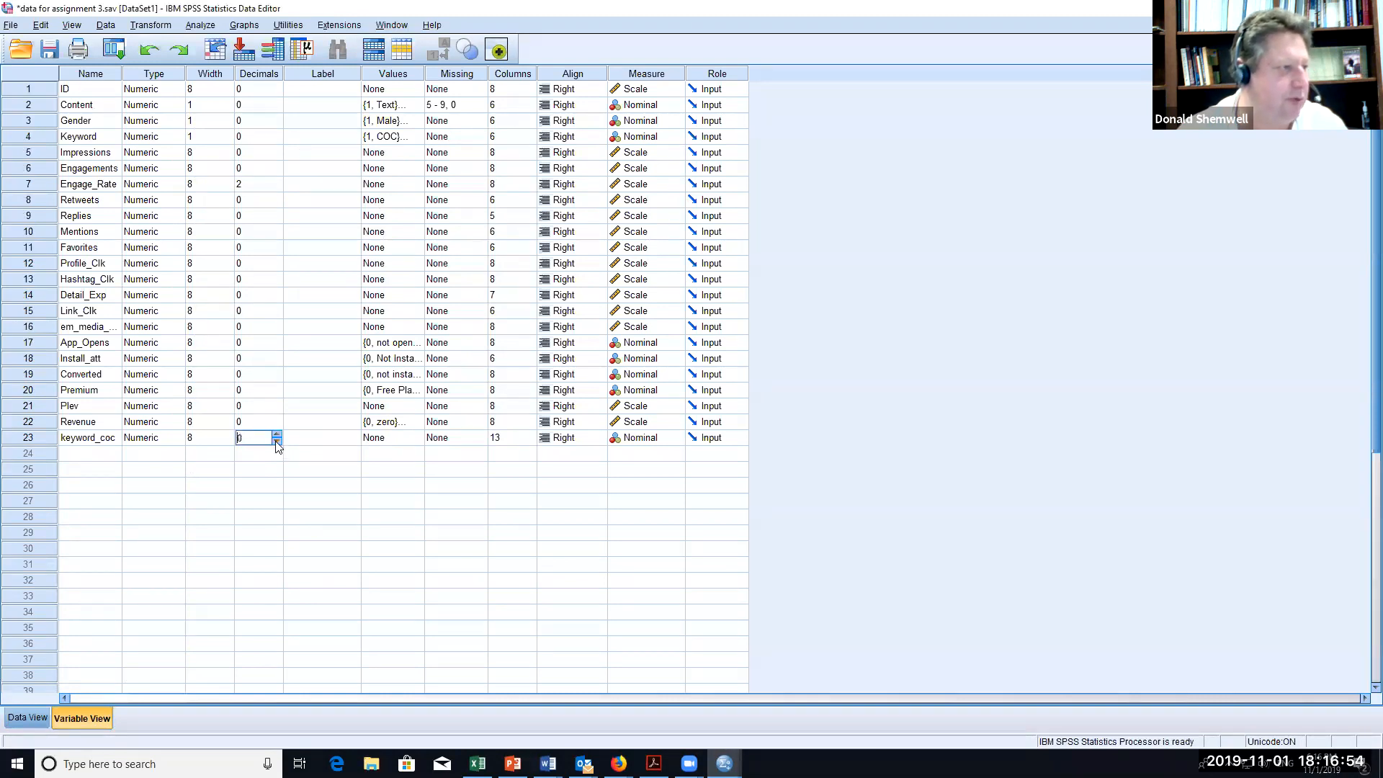
# - Add the value label "keyword_coc" for value 1 of the keyword_coc variable
pyautogui.click(395, 441)
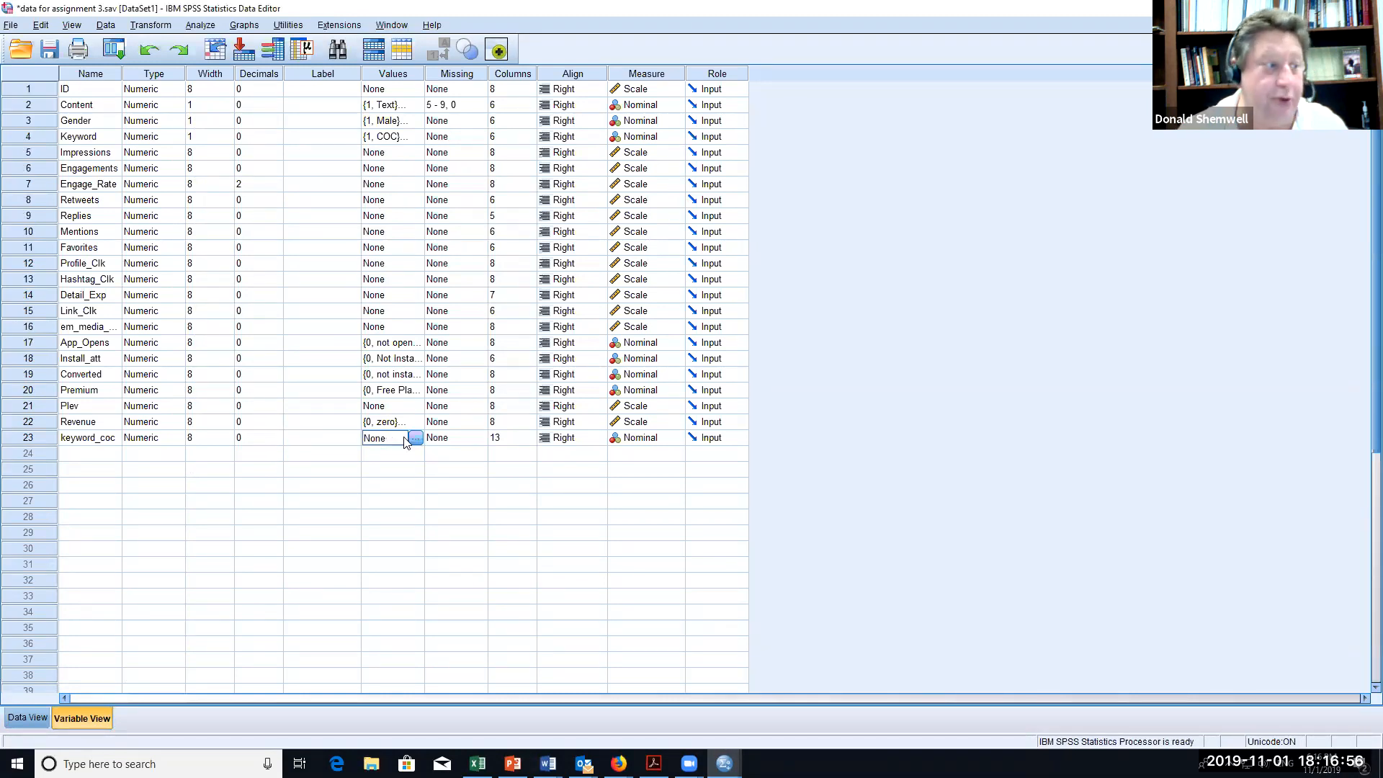
pyautogui.click(416, 440)
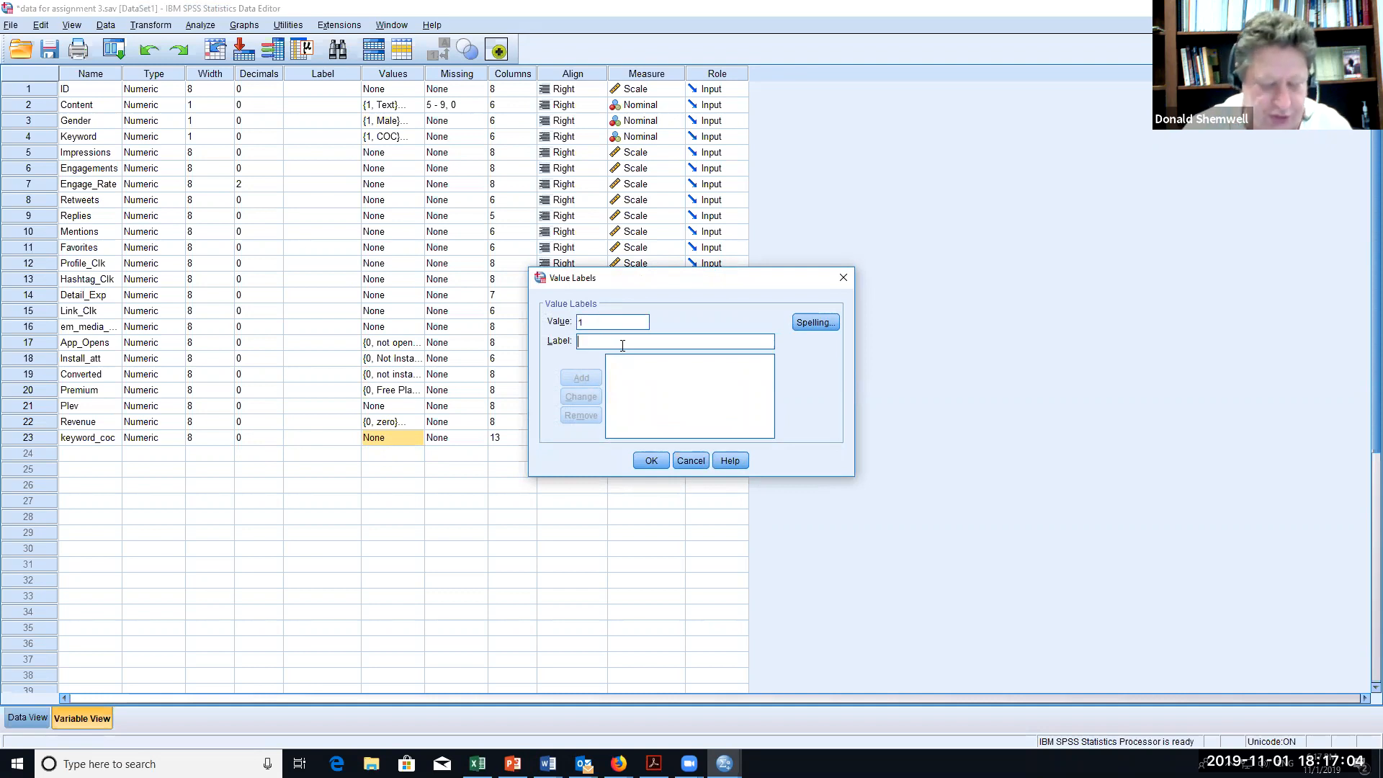
pyautogui.write('COC')
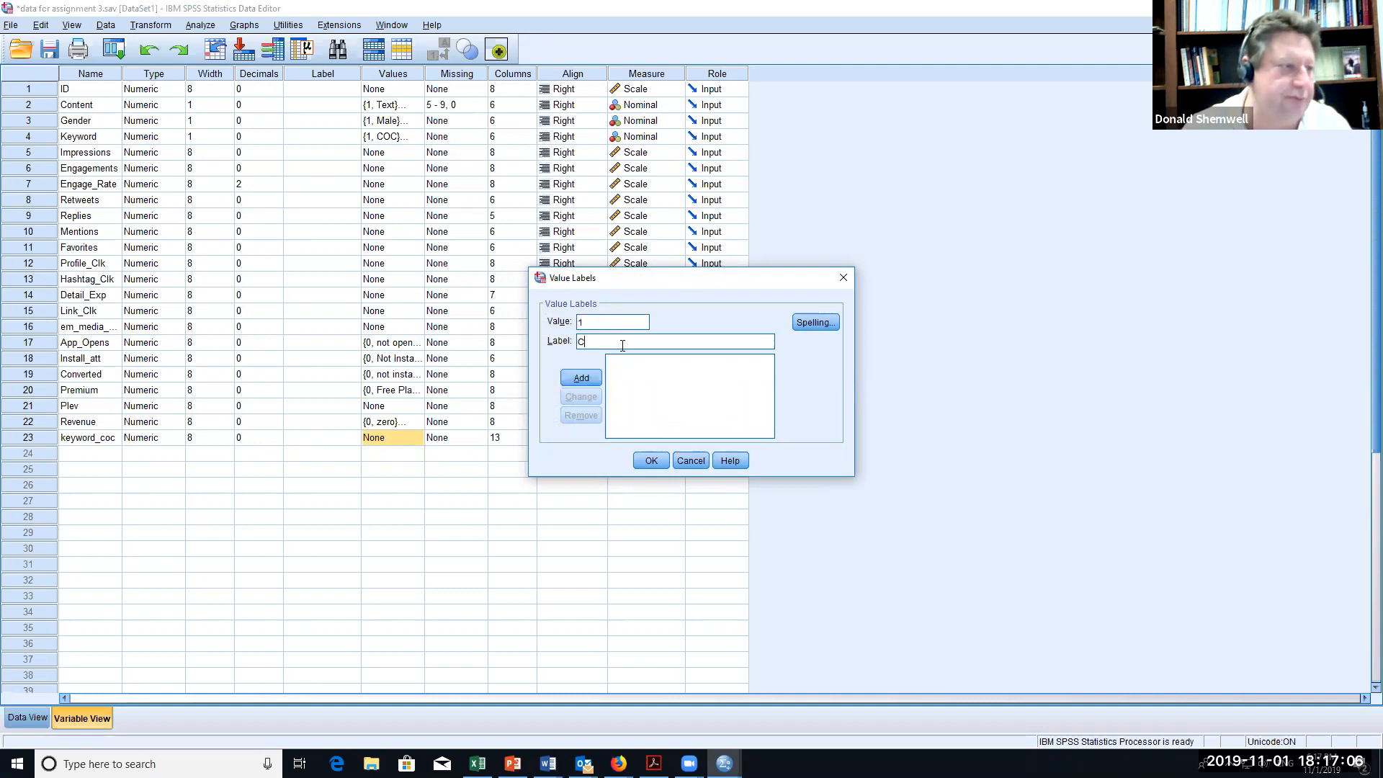
pyautogui.press('BackSpace')
pyautogui.write('ke')
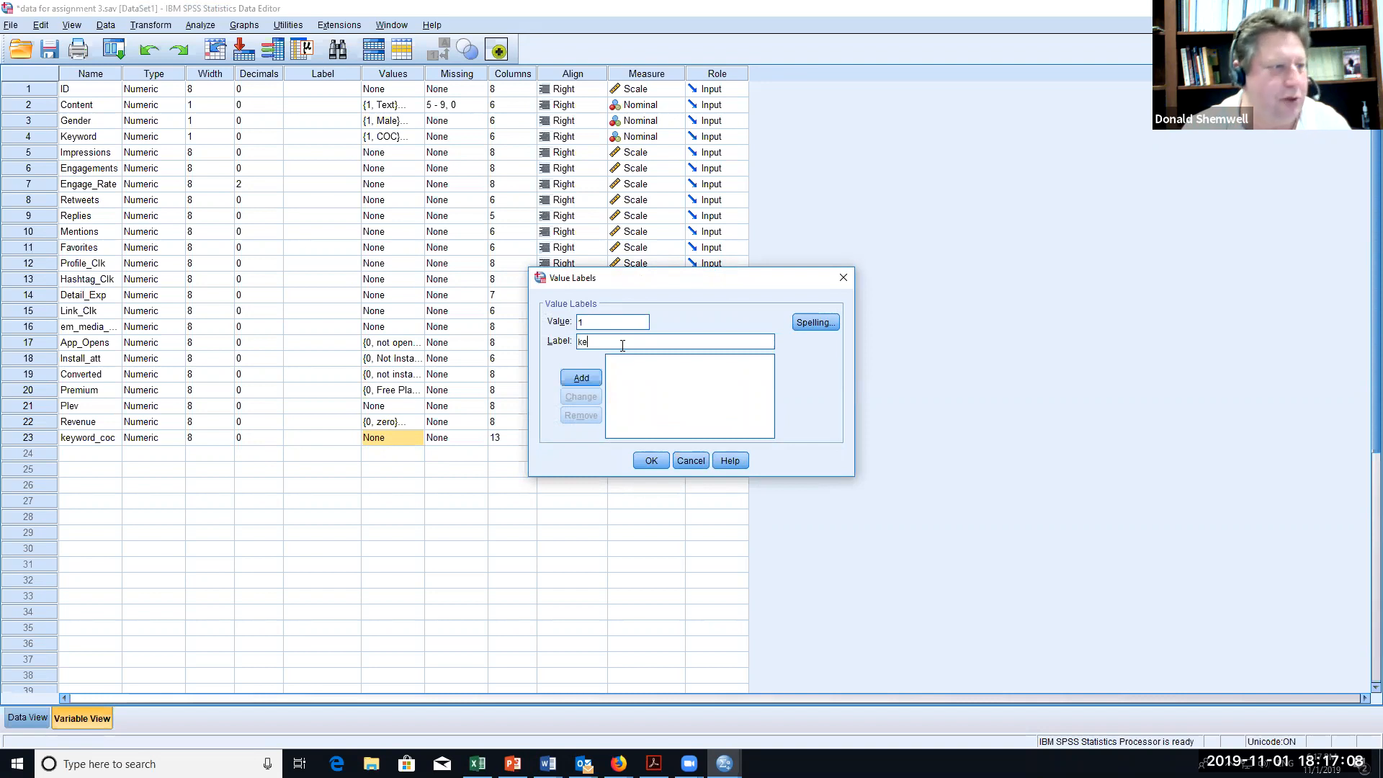
pyautogui.write('yword_coc')
pyautogui.click(581, 378)
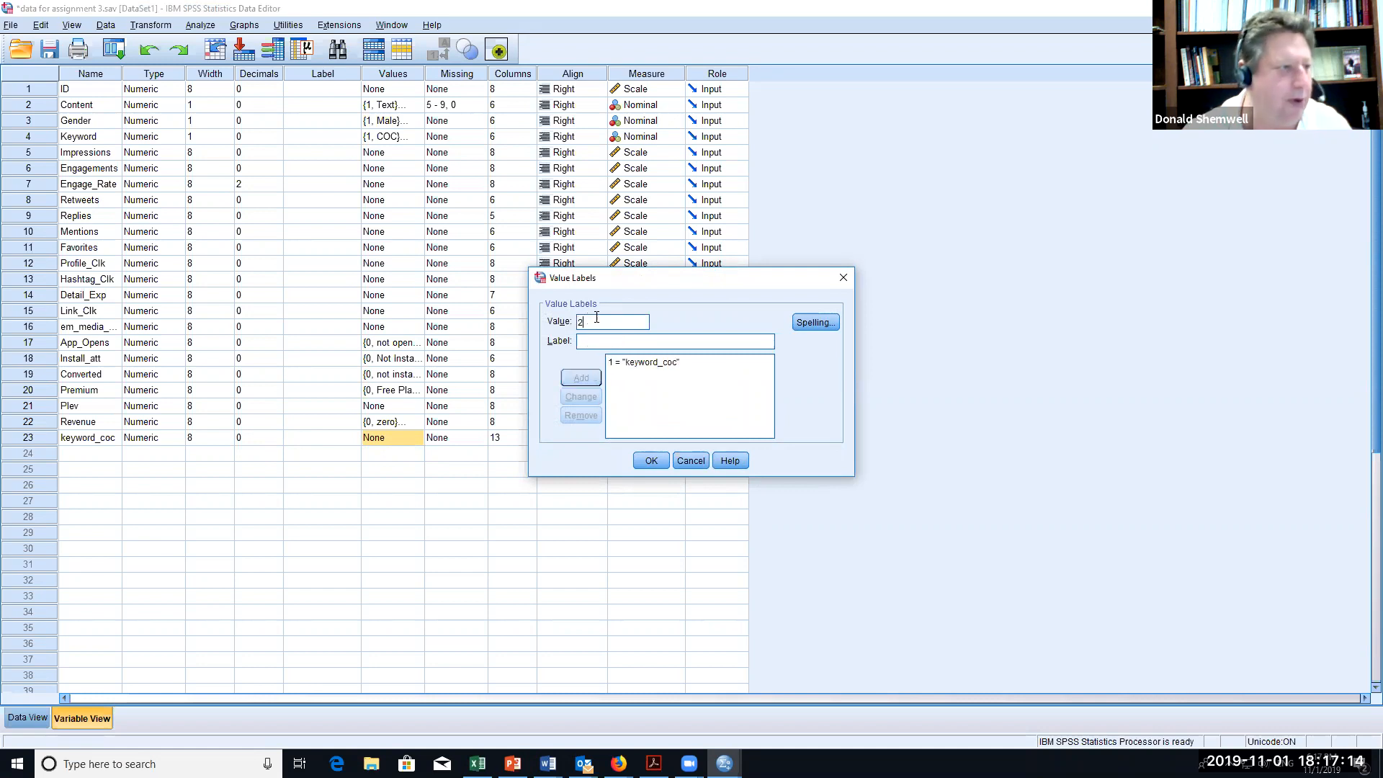
# - Add the value label "other" for value 2 of keyword_coc and apply the labels
pyautogui.write('other')
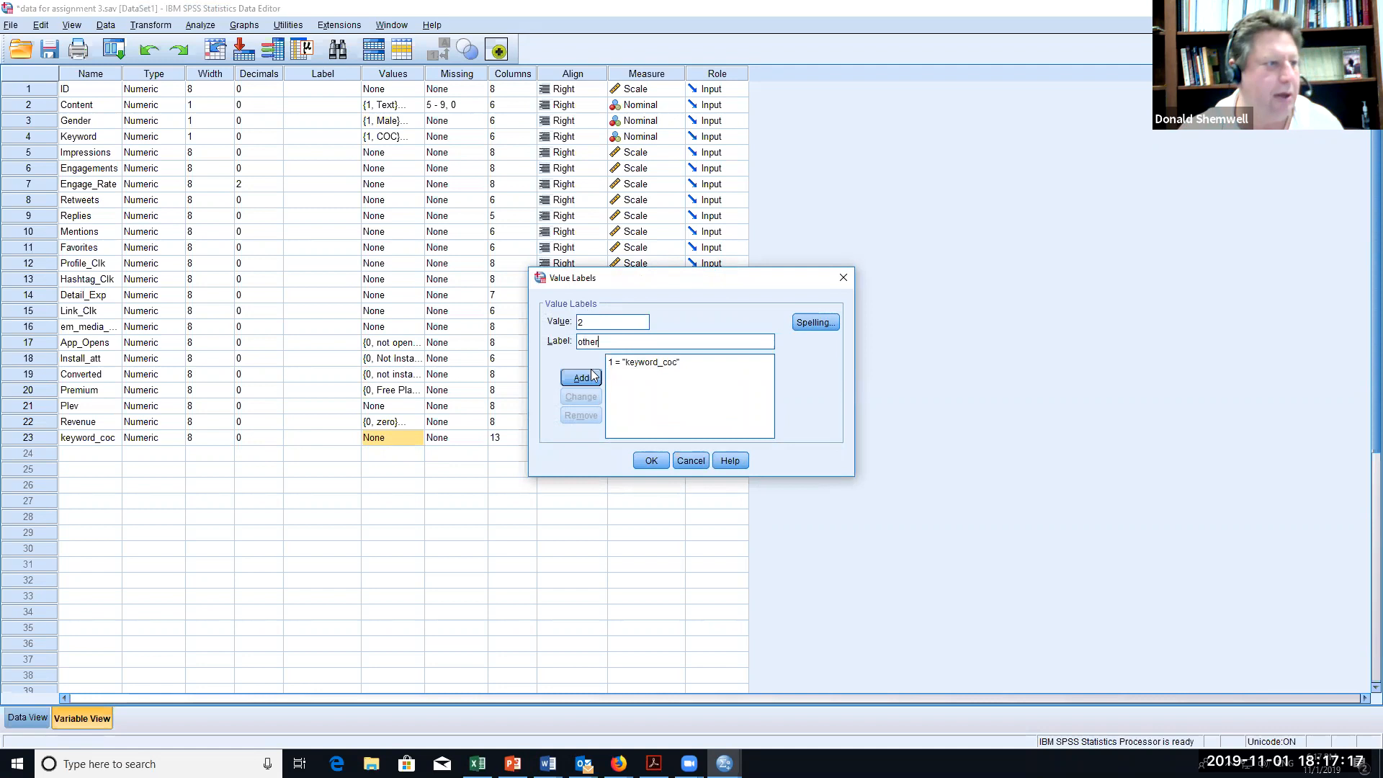
pyautogui.click(587, 379)
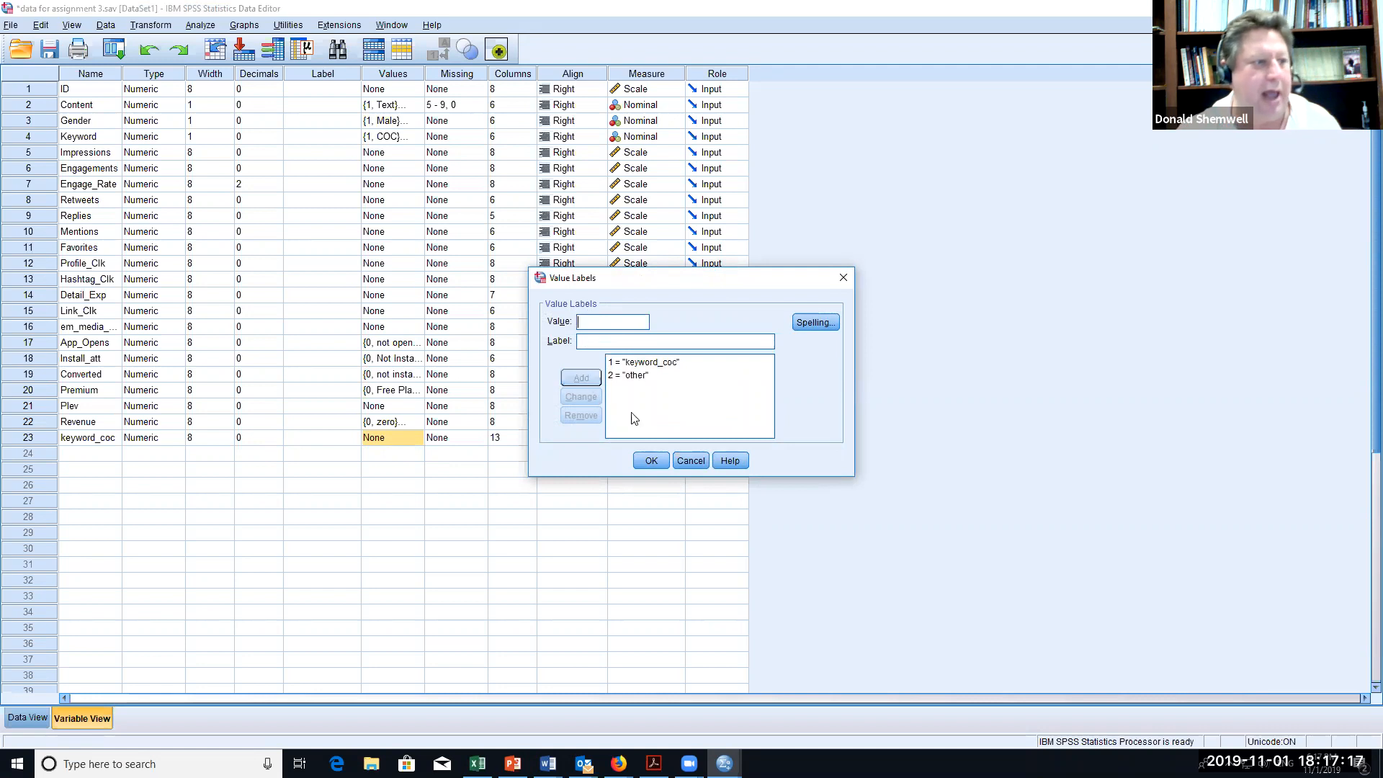
pyautogui.click(654, 463)
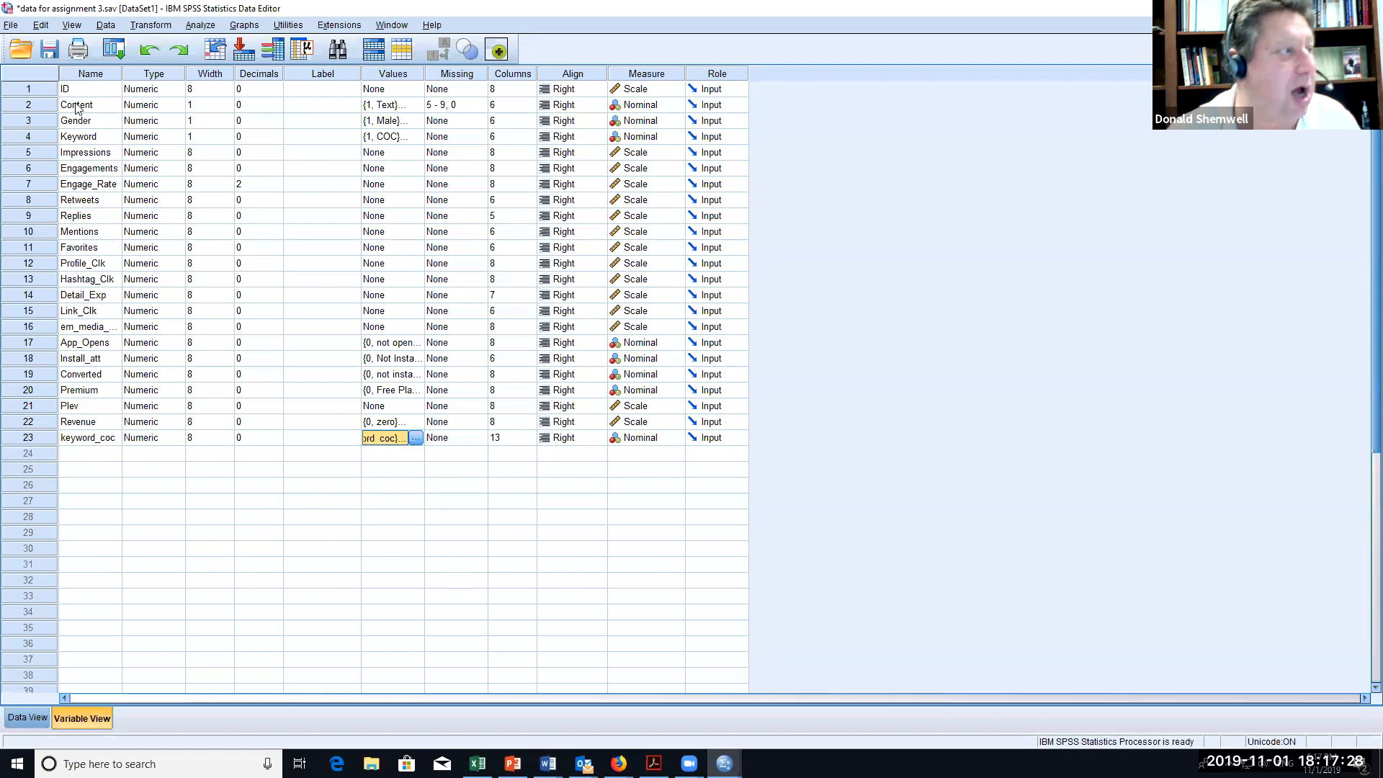
# - Set up a recode into different variables with Content replacing Keyword as the input and content_video as the output variable
pyautogui.click(151, 25)
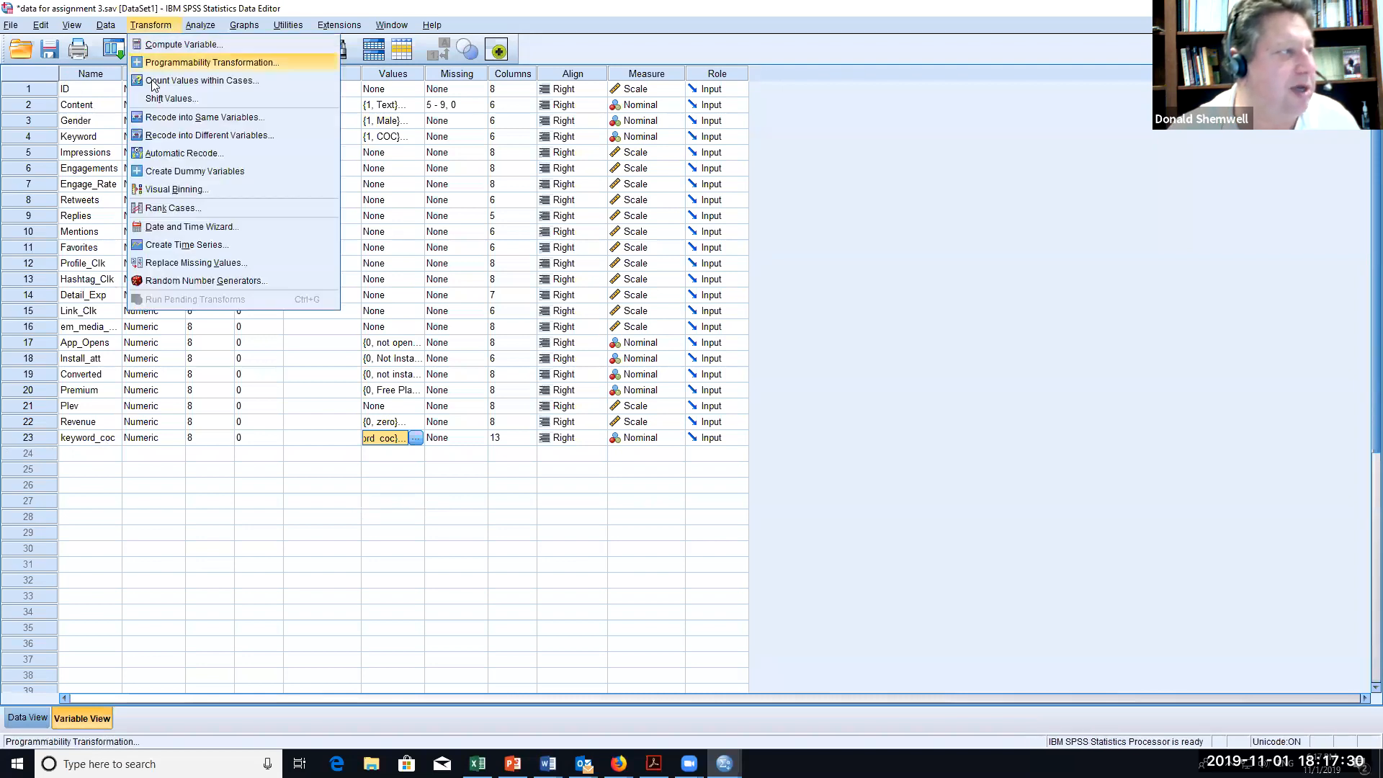
pyautogui.click(151, 135)
pyautogui.click(702, 318)
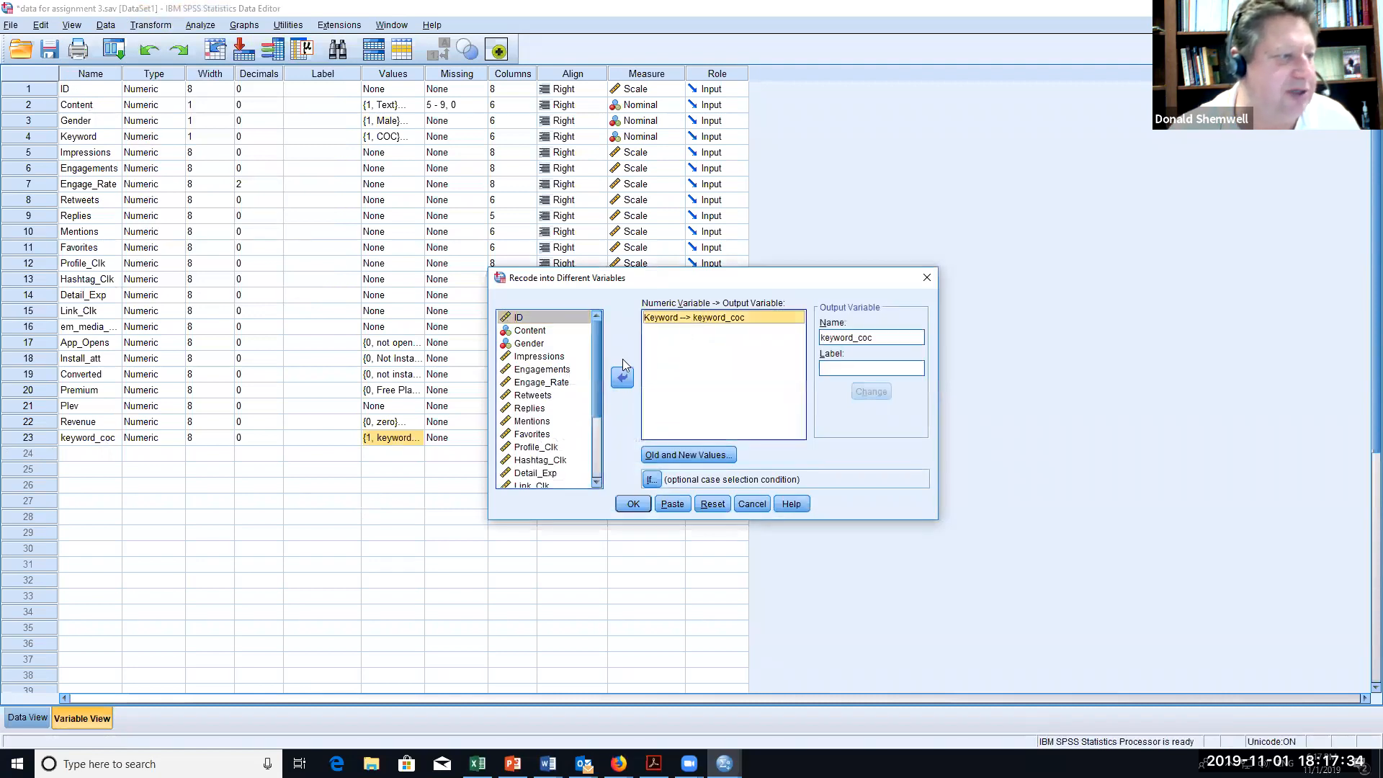
pyautogui.click(622, 378)
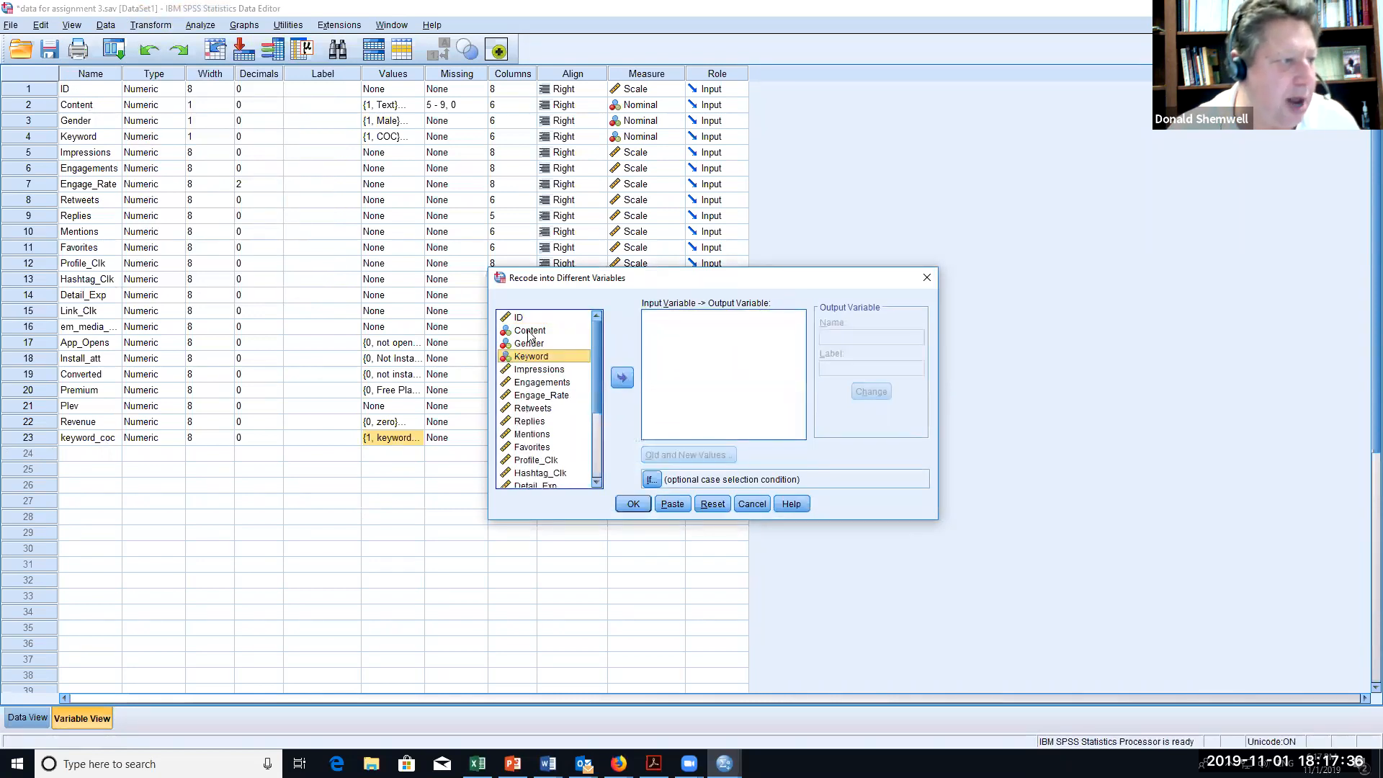
pyautogui.click(530, 331)
pyautogui.click(622, 377)
pyautogui.click(829, 339)
pyautogui.write('content_video')
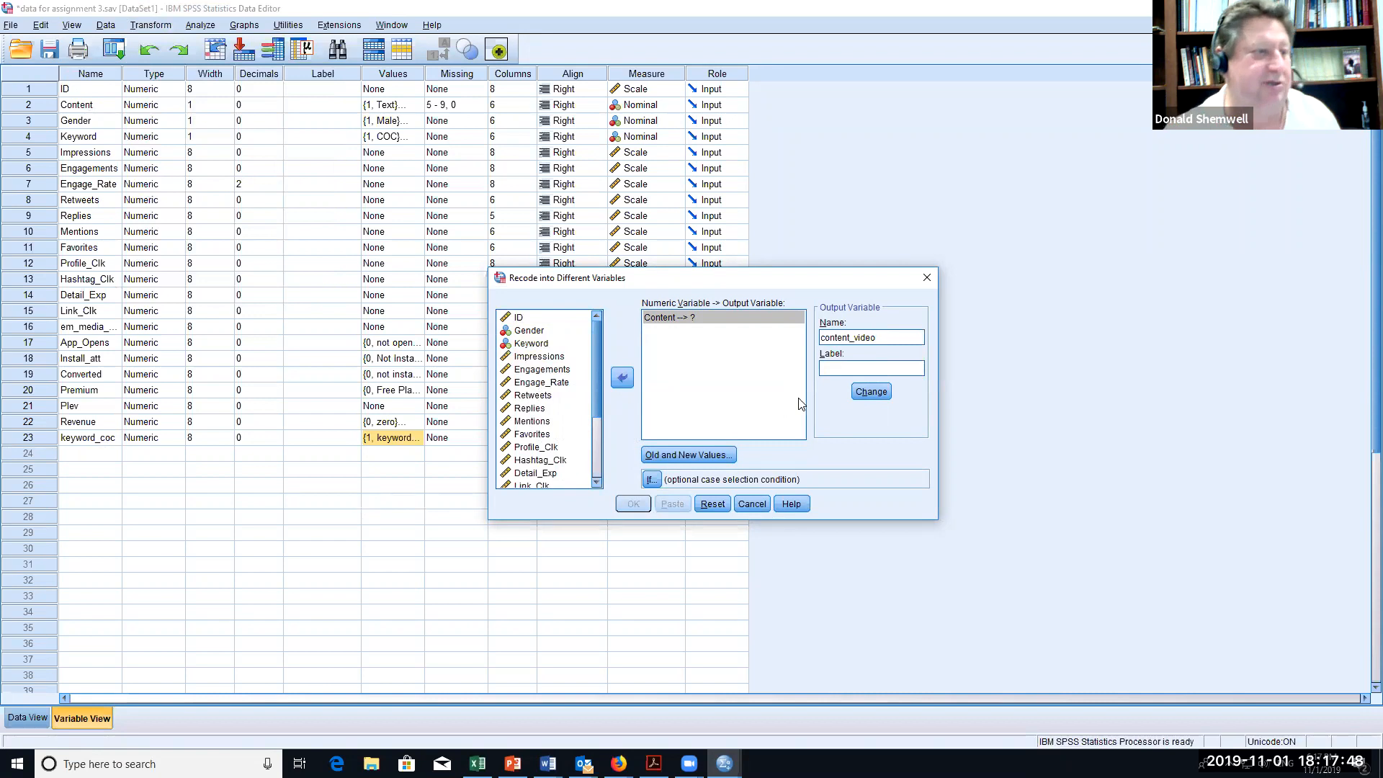
pyautogui.click(875, 393)
# - Remove all the old-to-new value mappings left over from the Keyword recode
pyautogui.click(713, 457)
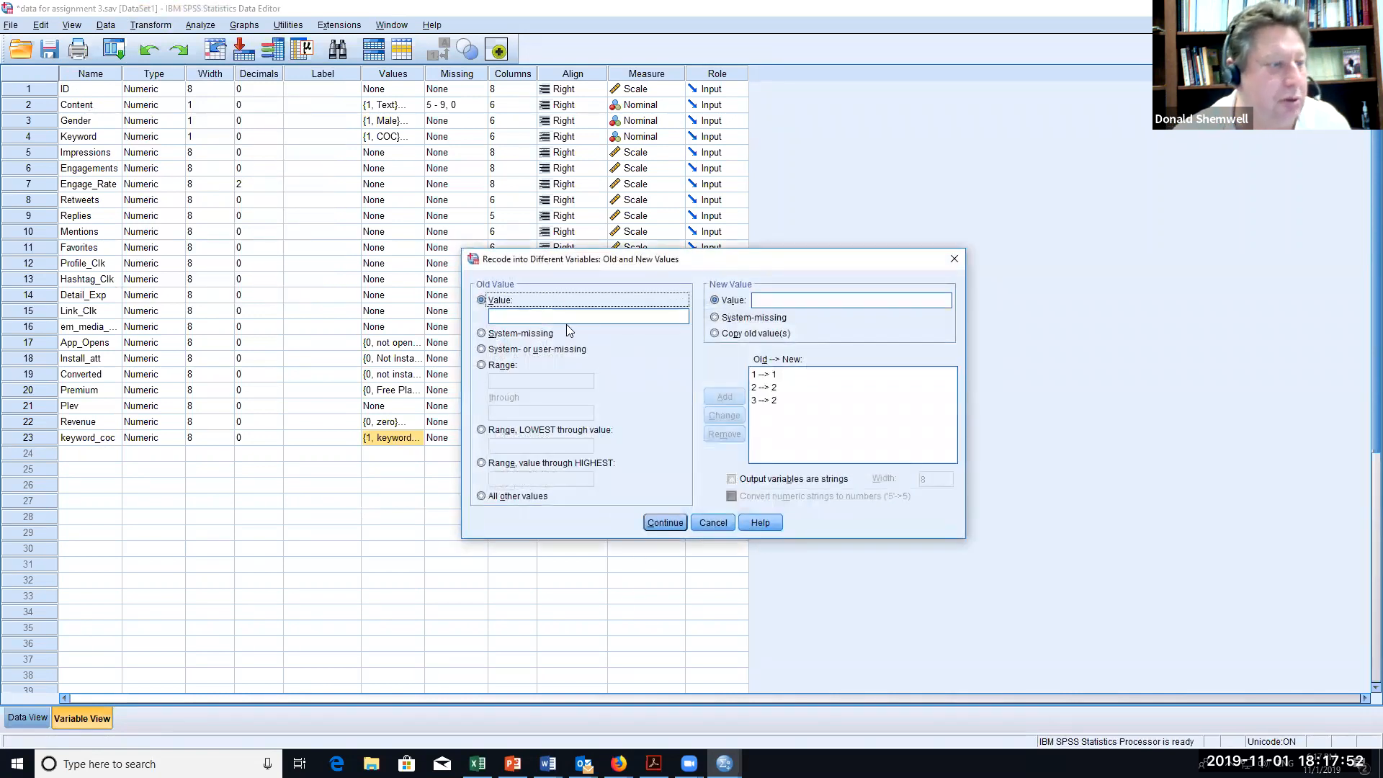
pyautogui.click(765, 375)
pyautogui.click(723, 435)
pyautogui.click(732, 435)
pyautogui.click(763, 375)
pyautogui.click(724, 435)
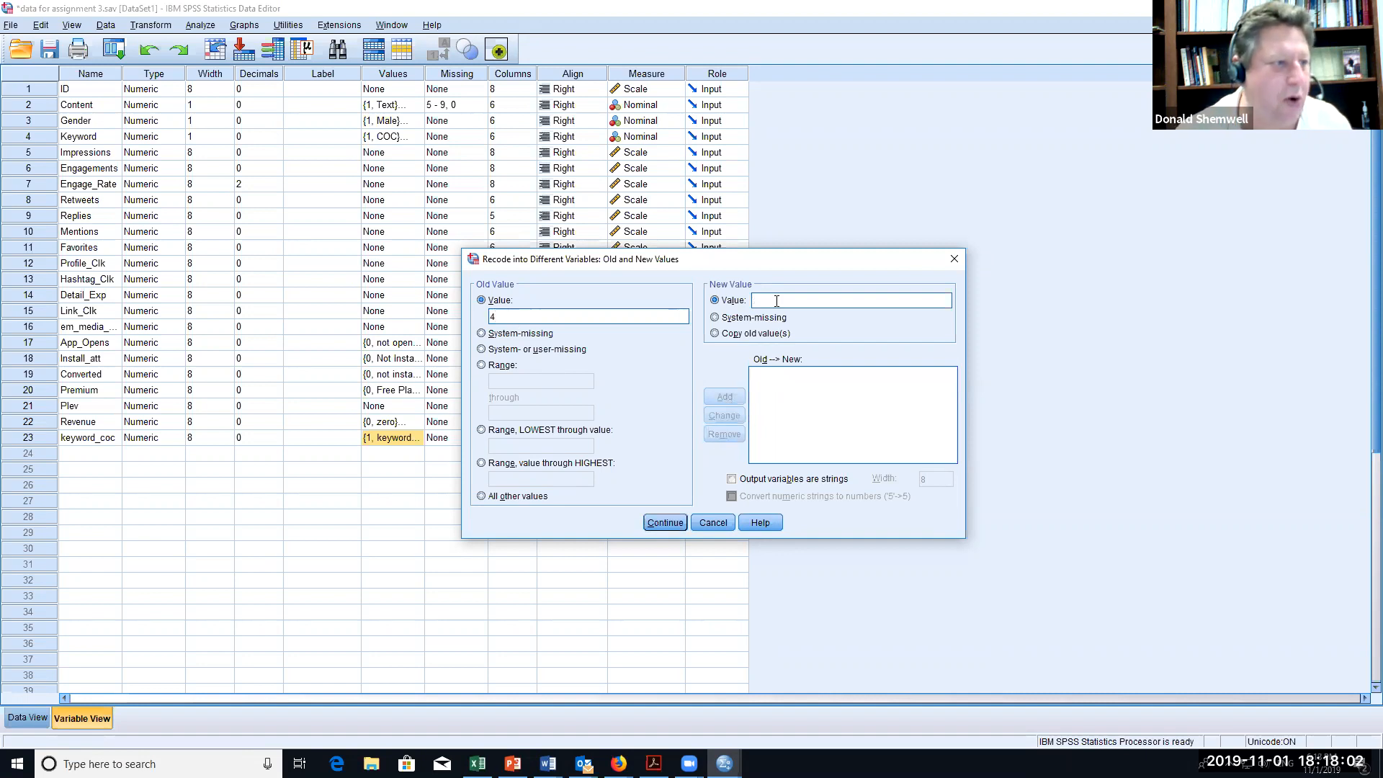
# - Map old Content value 4 to new value 2 and old value 3 to new value 1
pyautogui.write('2')
pyautogui.click(726, 398)
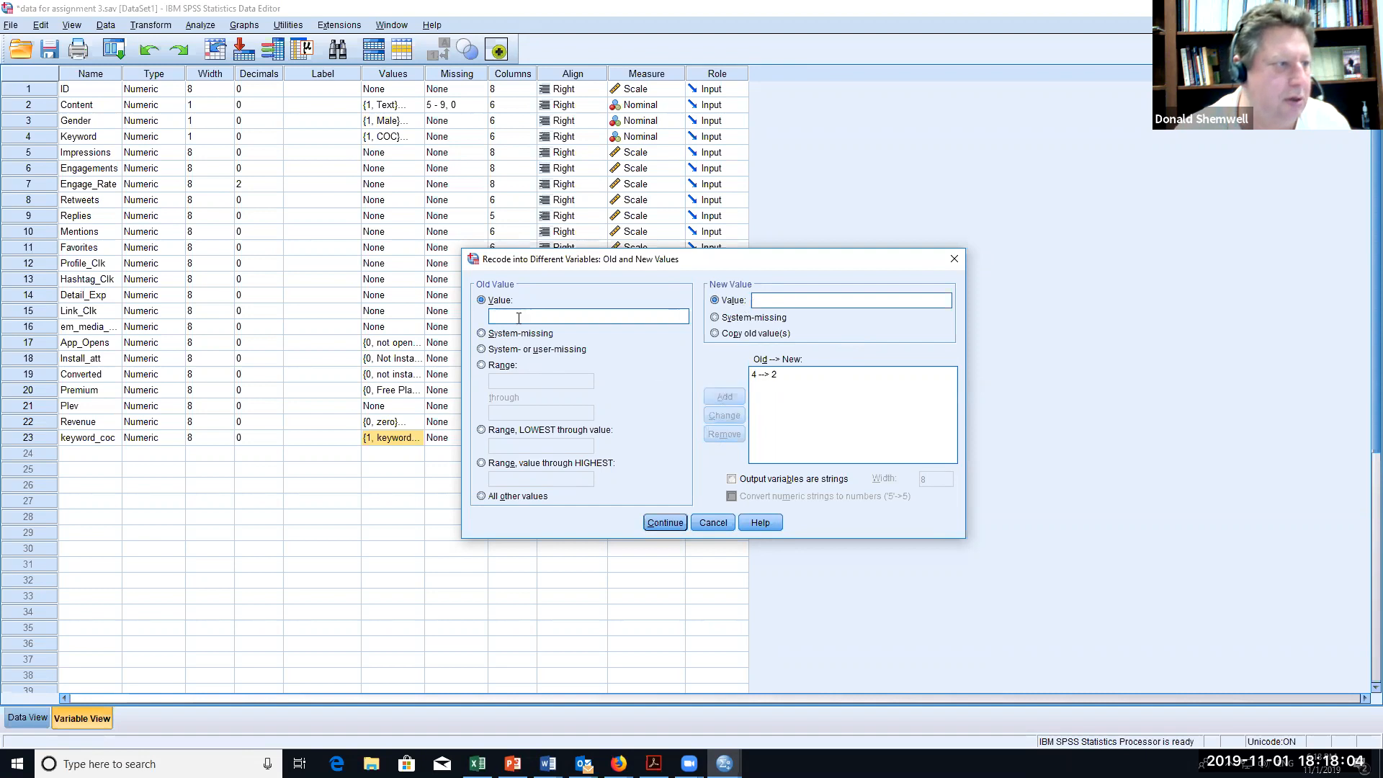
pyautogui.write('3')
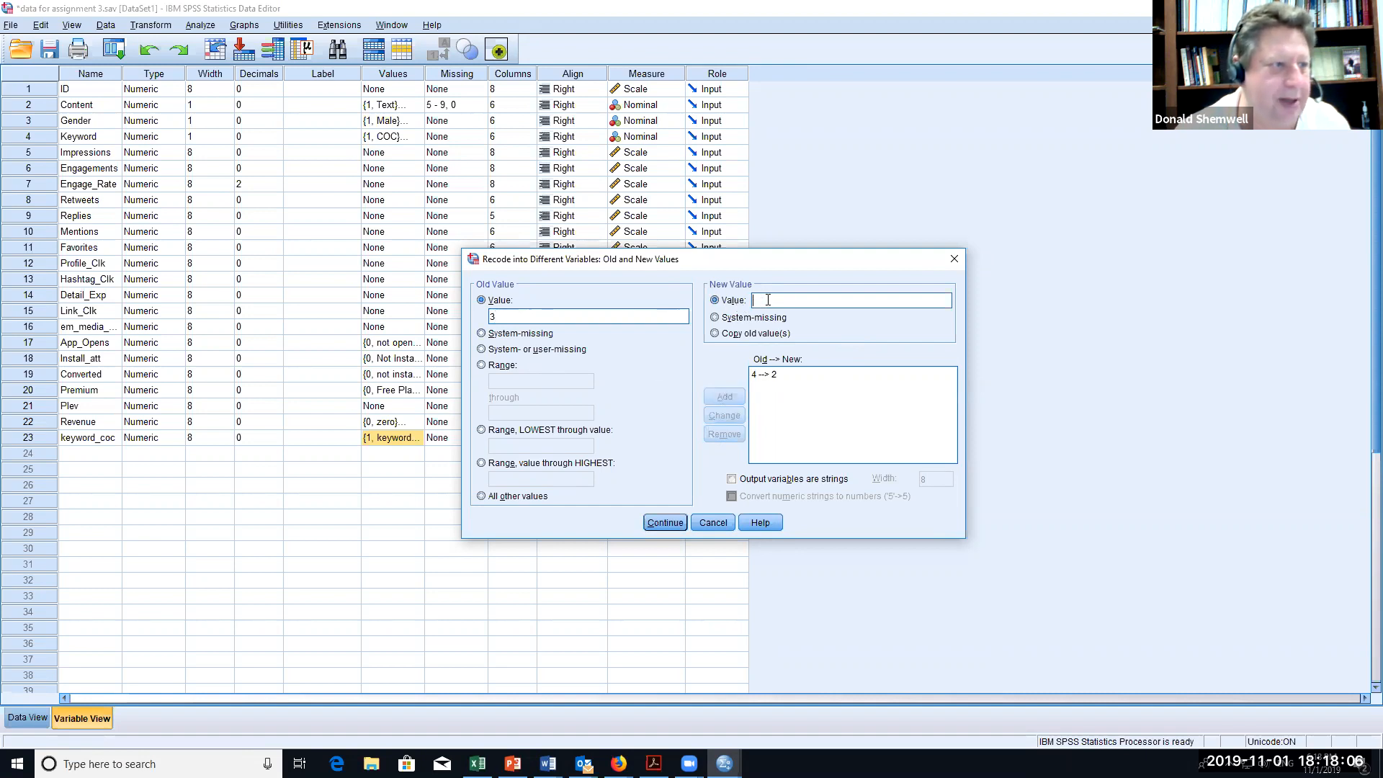
pyautogui.write('1')
pyautogui.click(719, 394)
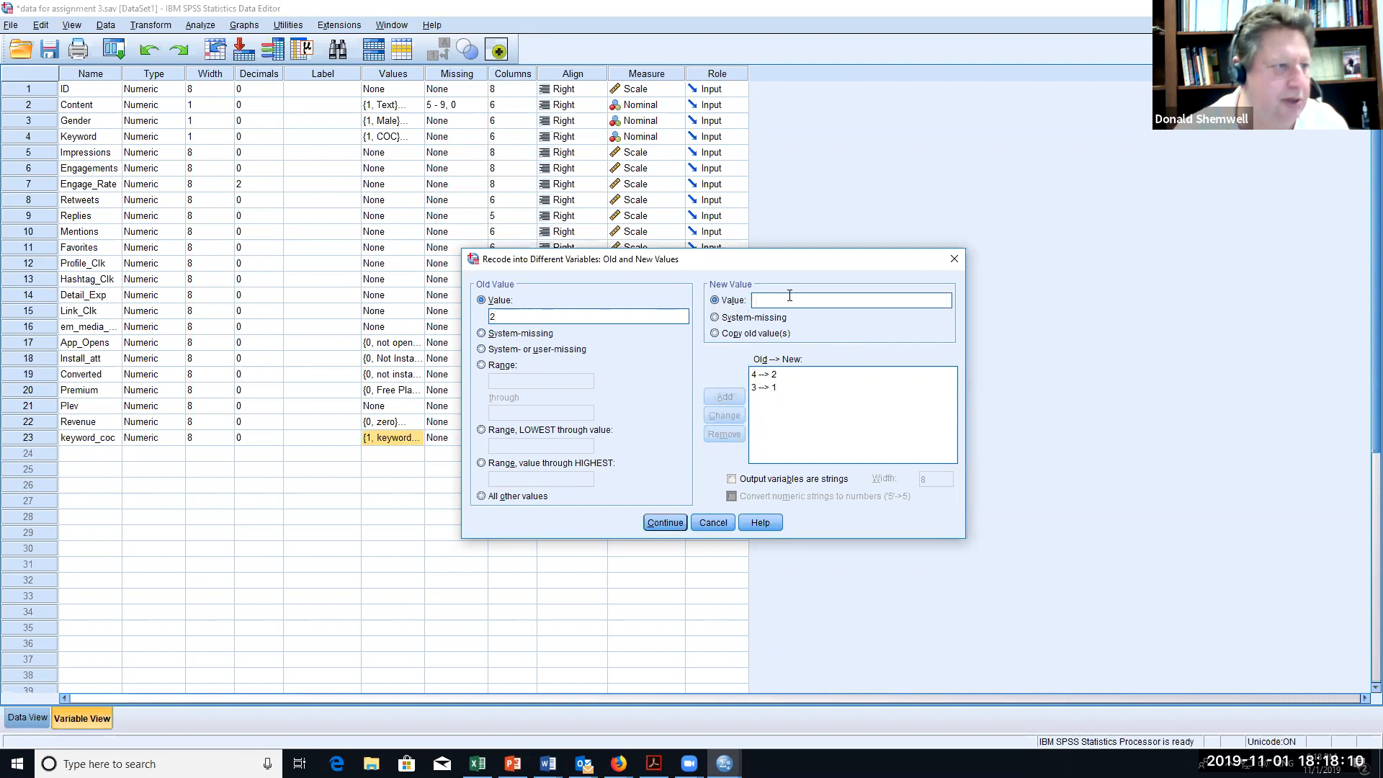
# - Map old Content values 2 and 1 to new value 2 and run the recode into content_video
pyautogui.write('2')
pyautogui.click(725, 397)
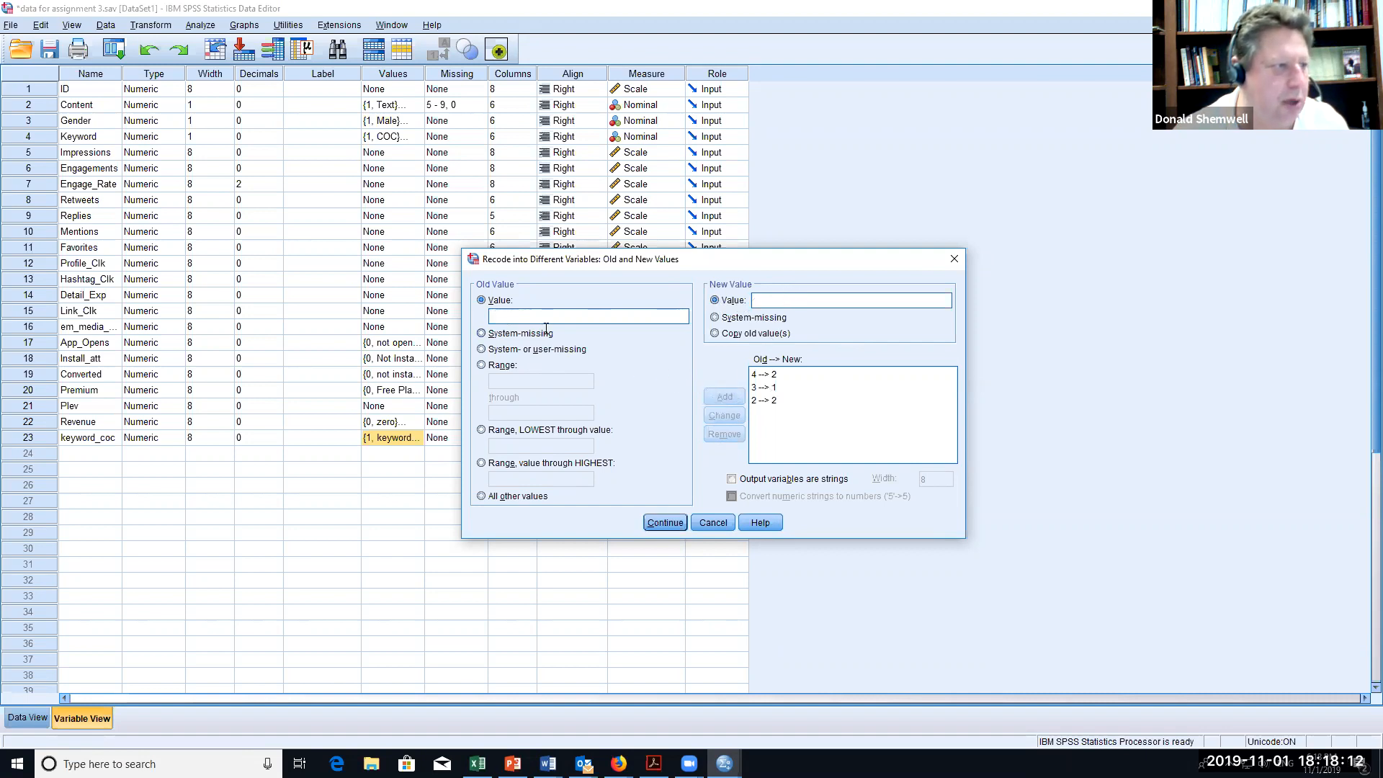
pyautogui.write('1')
pyautogui.click(779, 299)
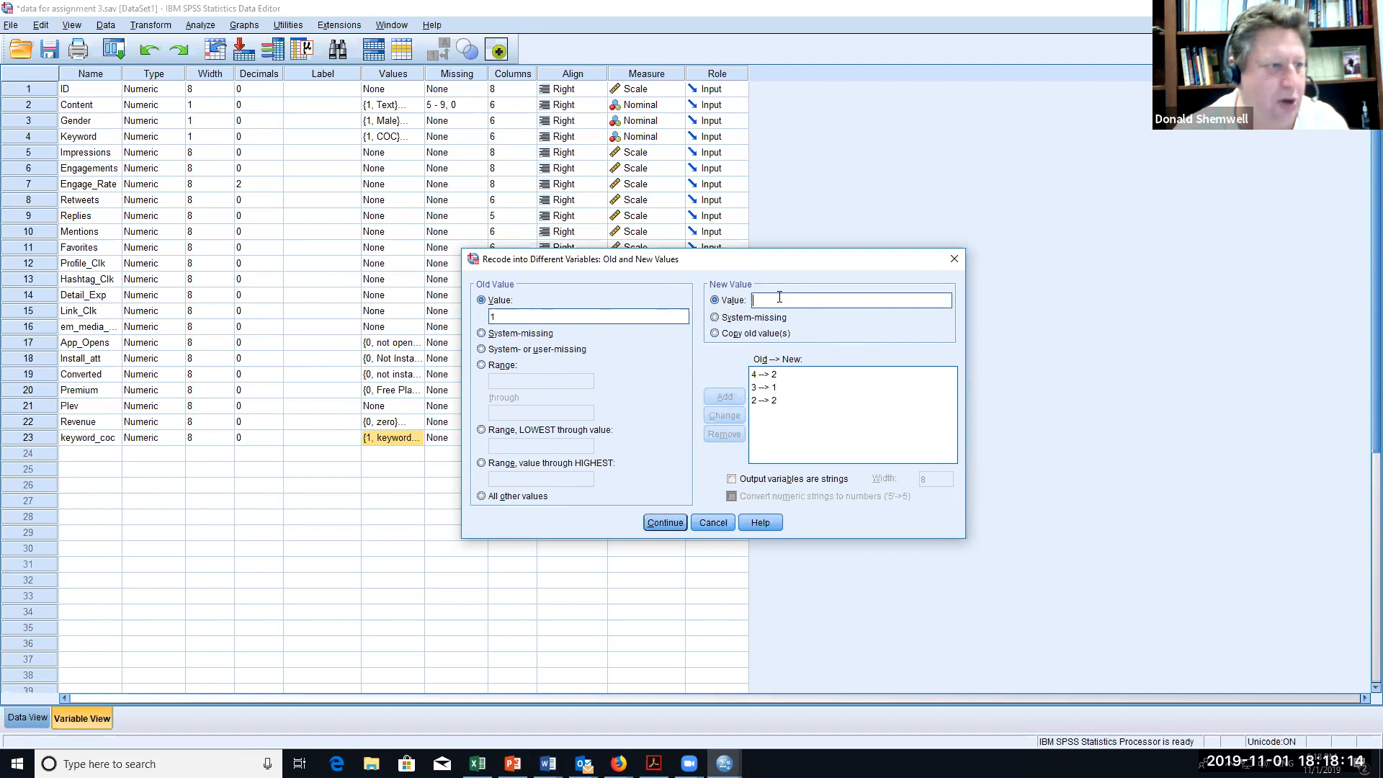
pyautogui.write('2')
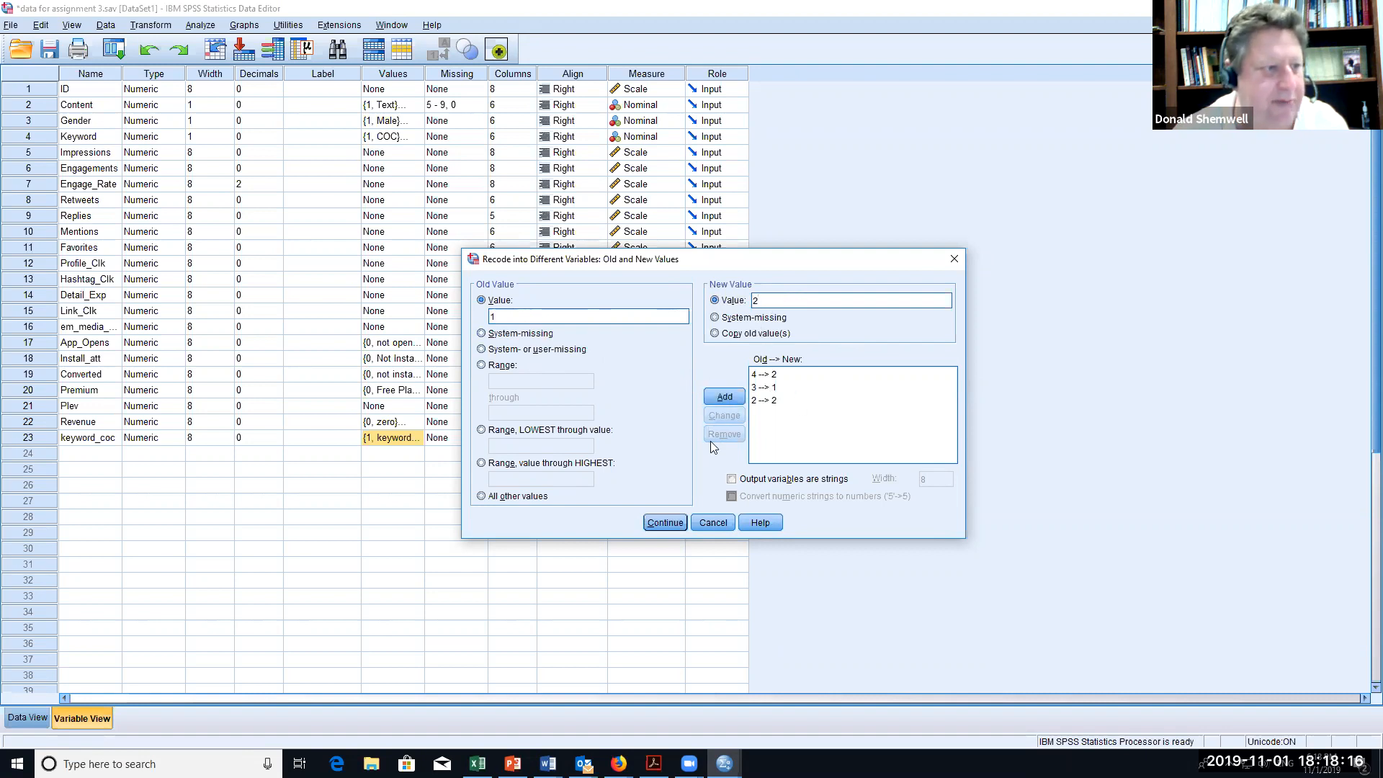
pyautogui.click(667, 529)
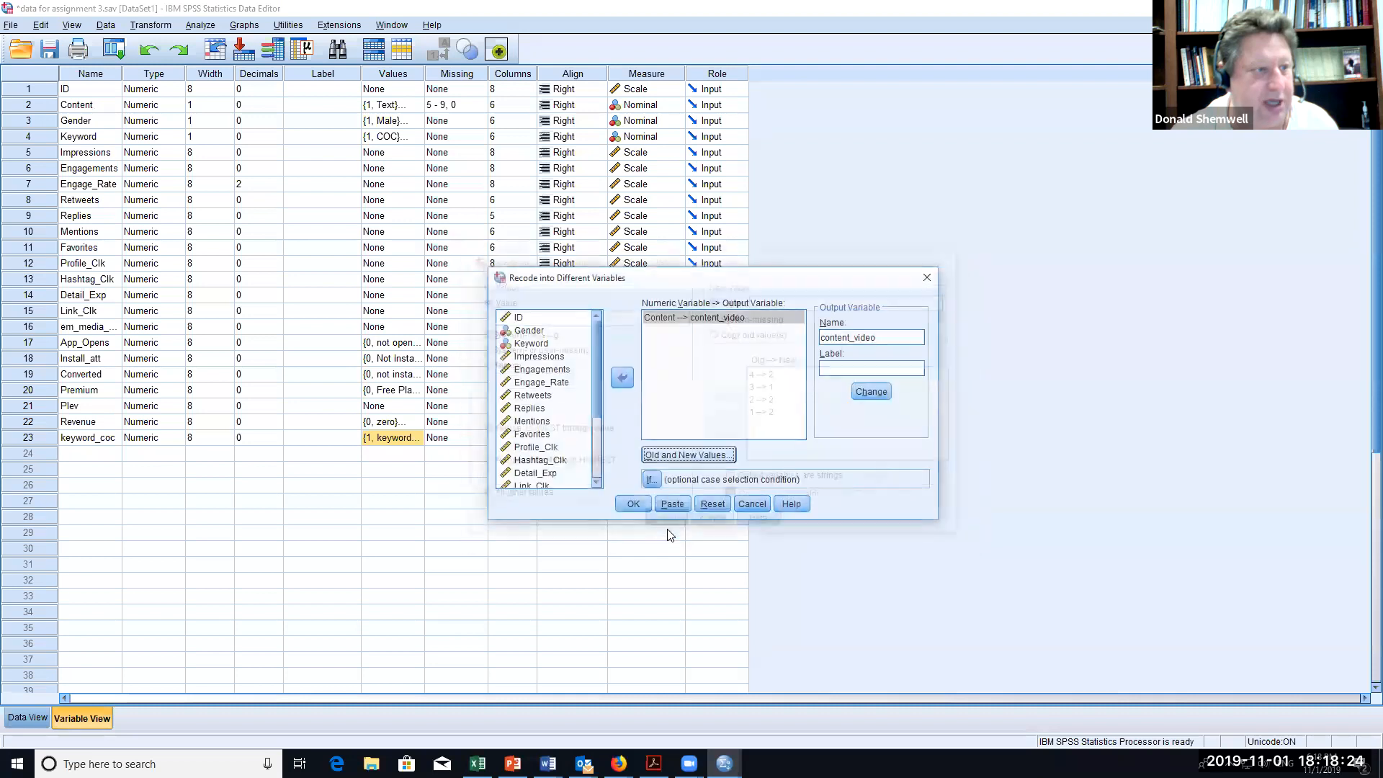
pyautogui.click(633, 504)
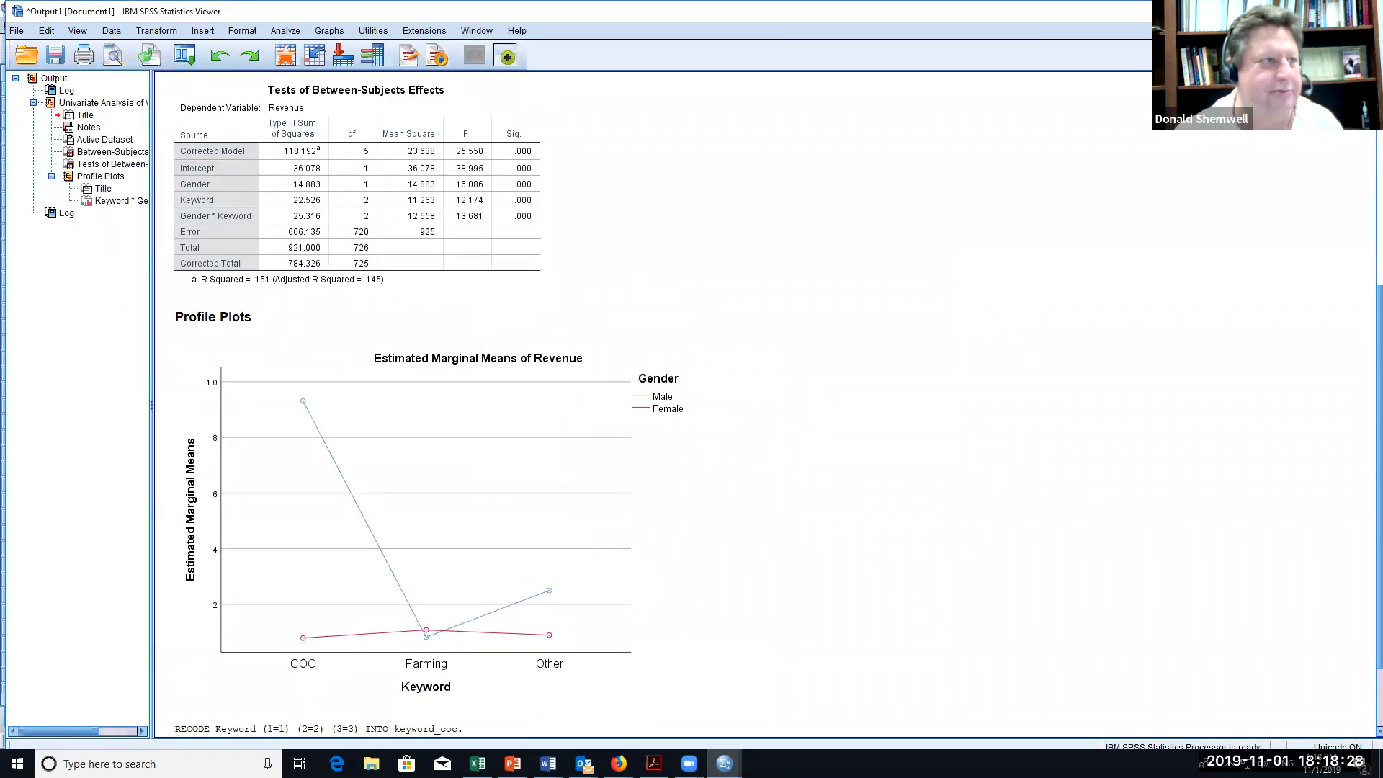
# - Set the decimals of content_video to 0 in the Data Editor and check its recoded values in the data
pyautogui.click(1295, 10)
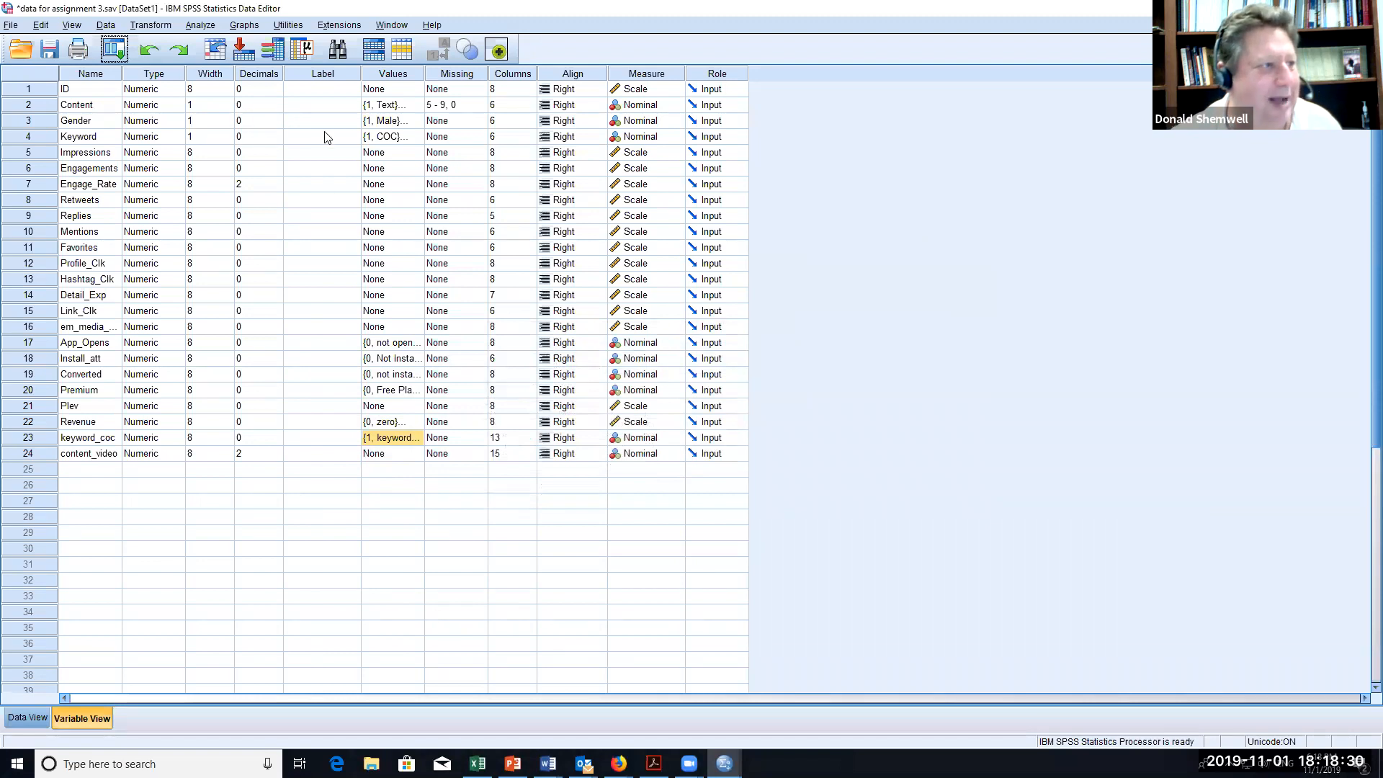
pyautogui.click(252, 454)
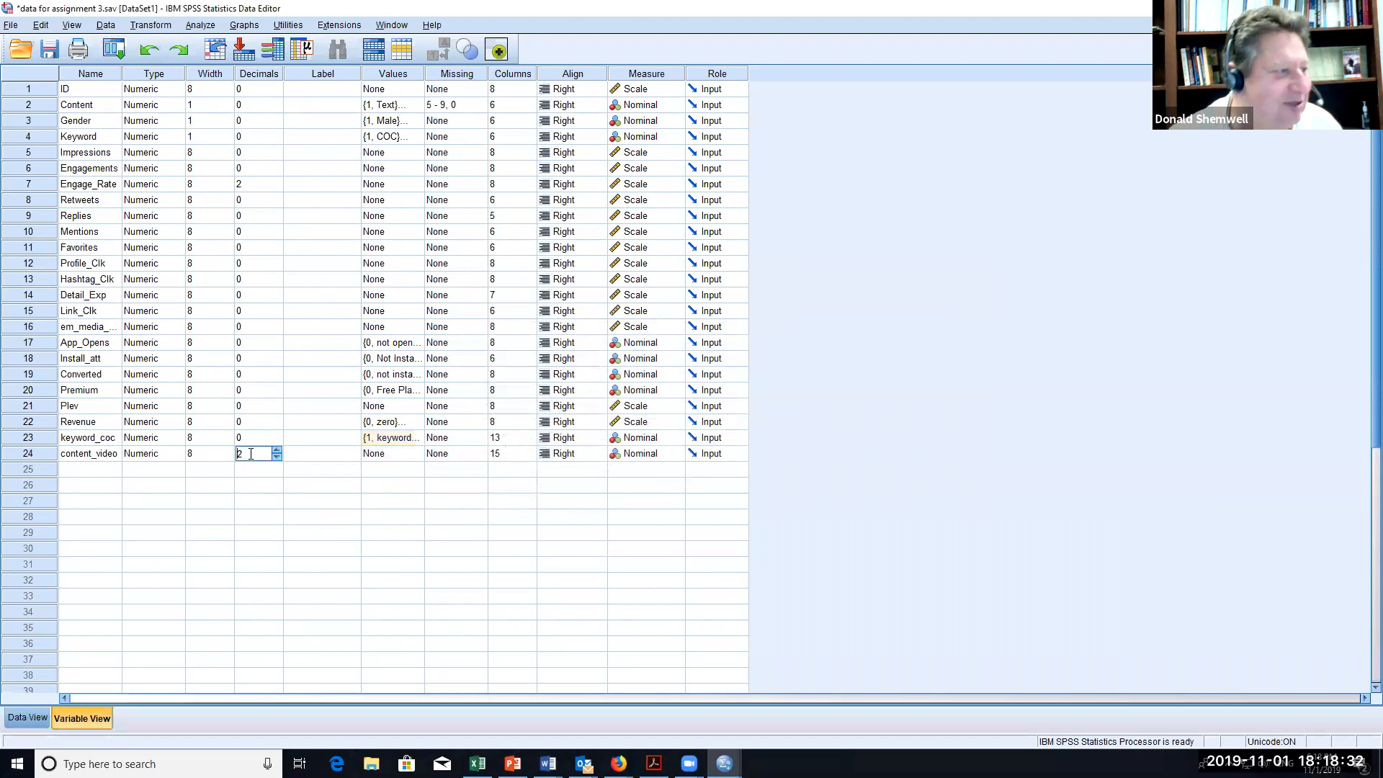
pyautogui.click(277, 457)
pyautogui.click(277, 457)
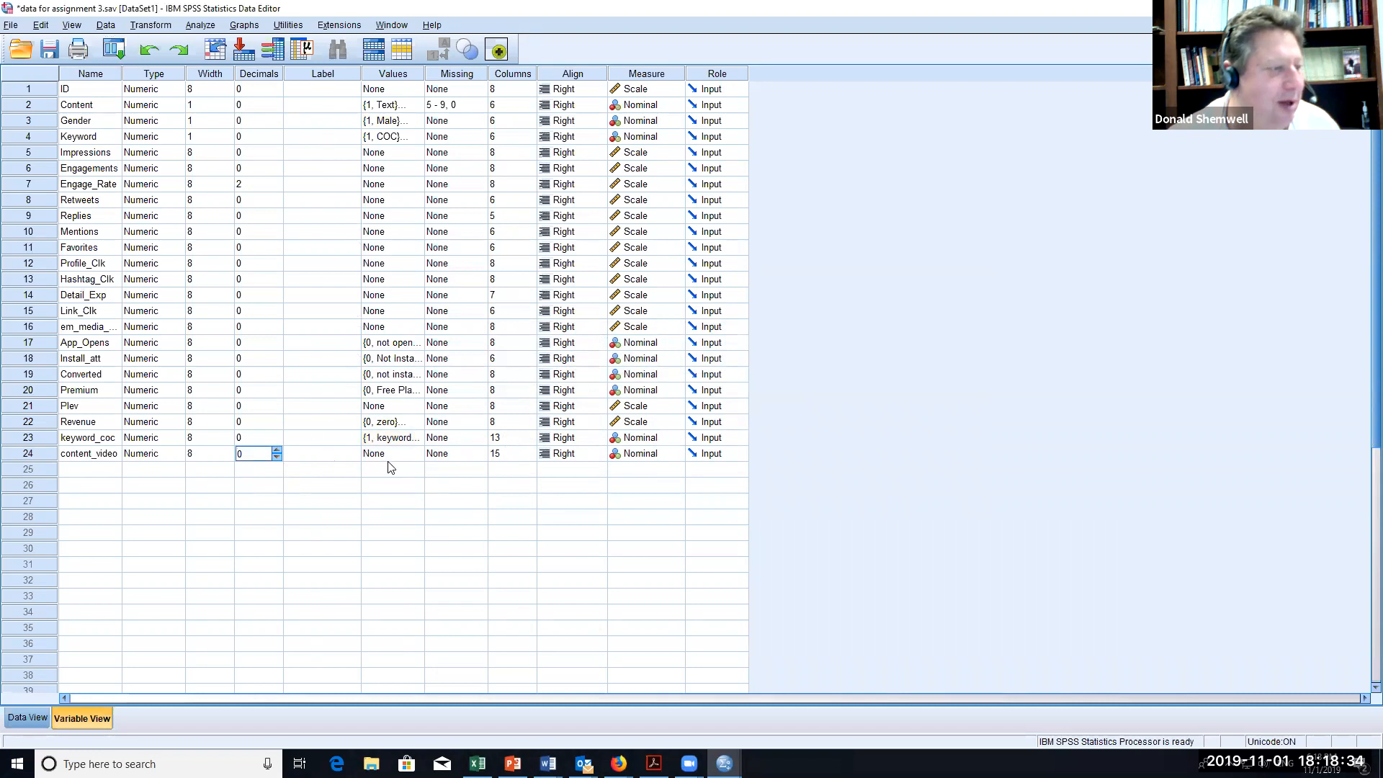
pyautogui.click(27, 718)
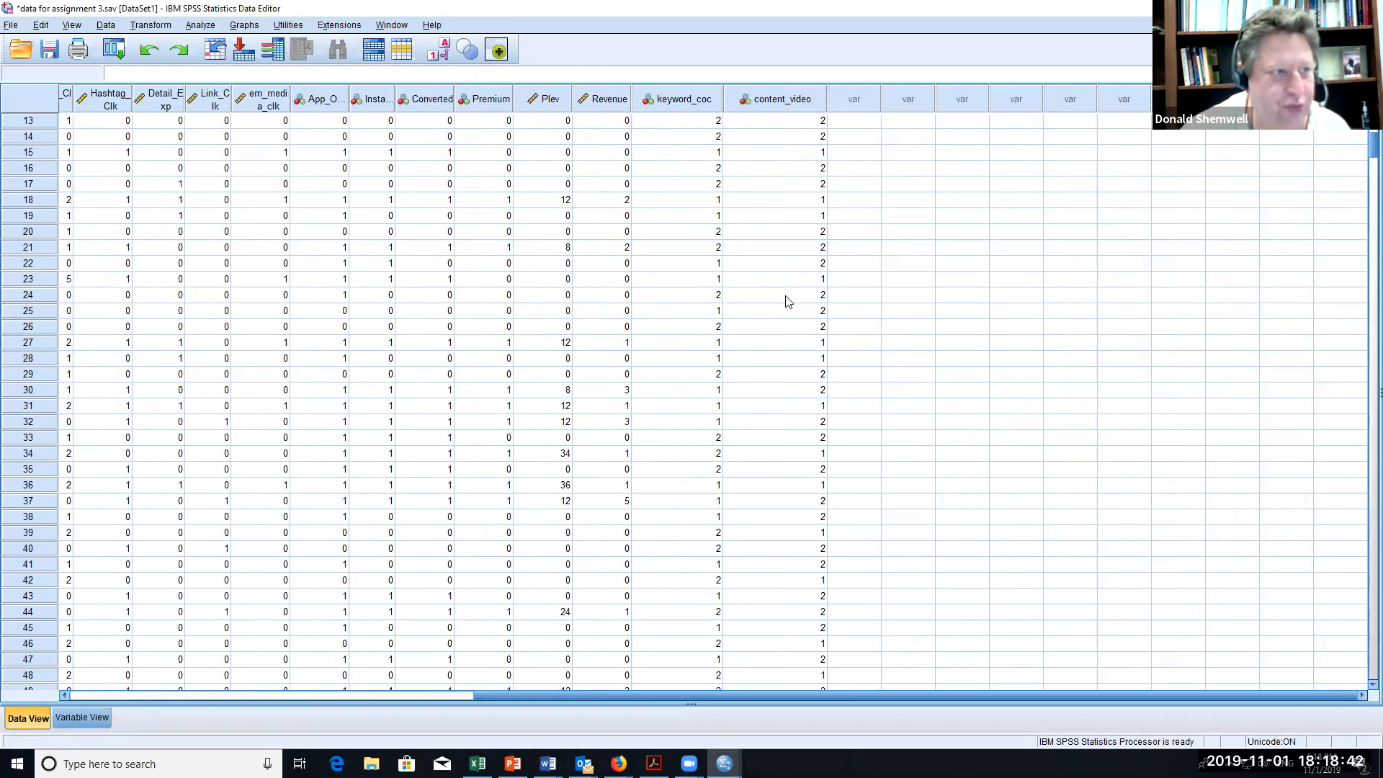
pyautogui.click(81, 719)
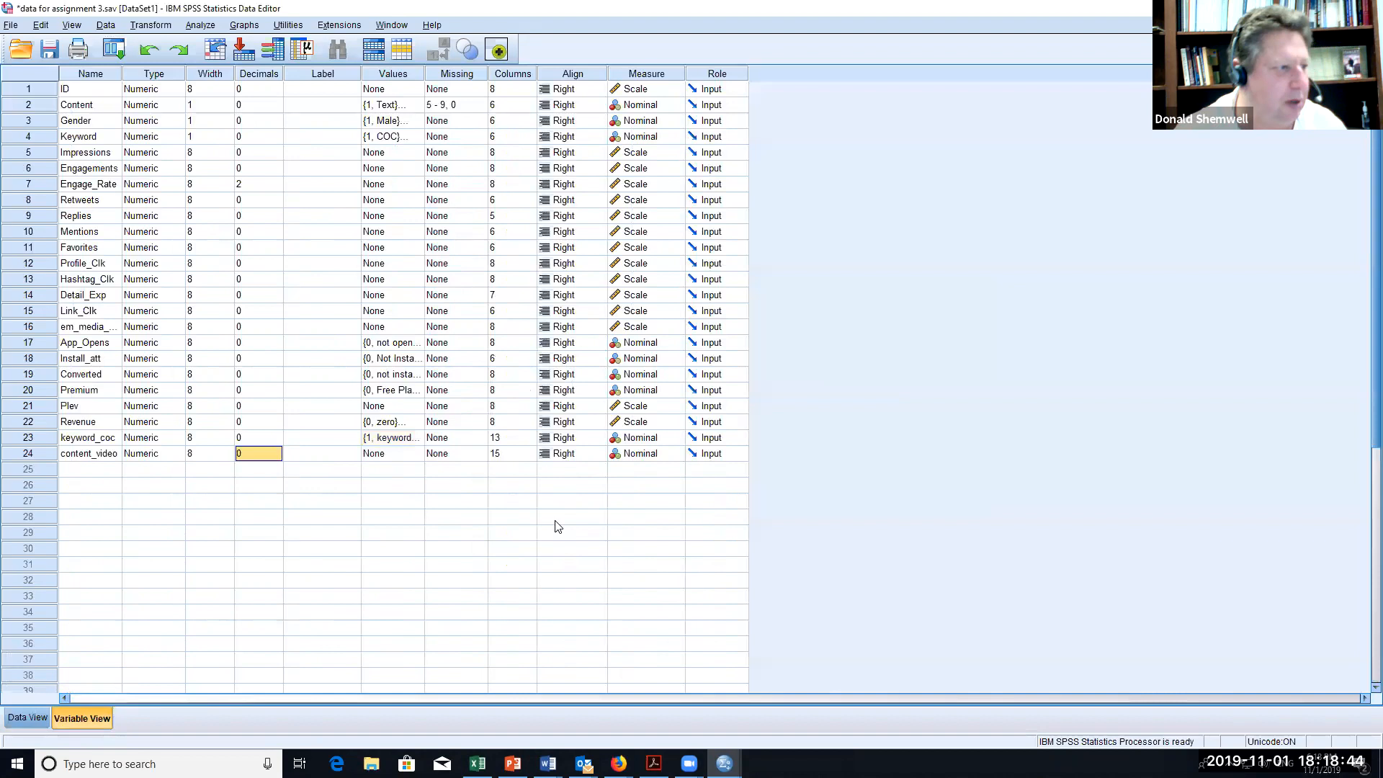
# - Add the value label "video" for value 1 of the content_video variable
pyautogui.click(395, 459)
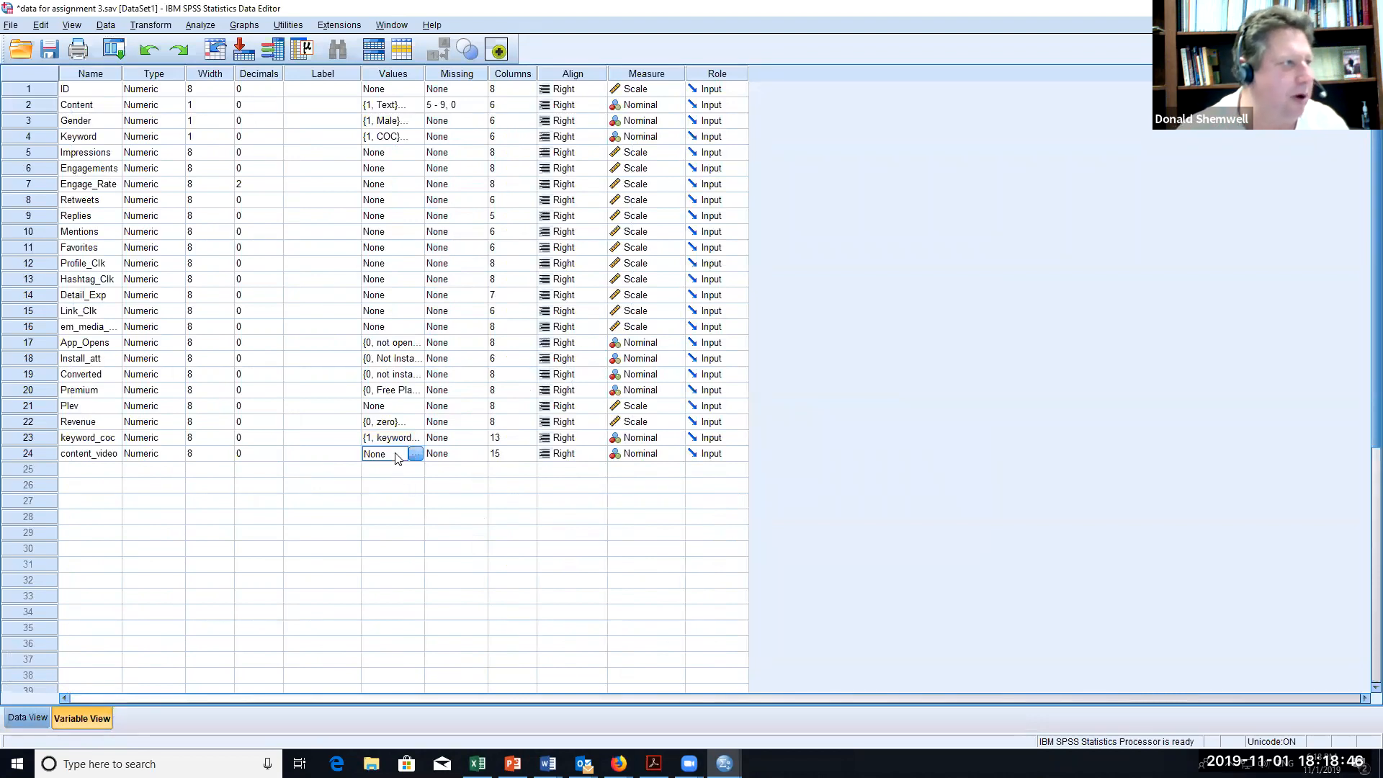
pyautogui.click(416, 455)
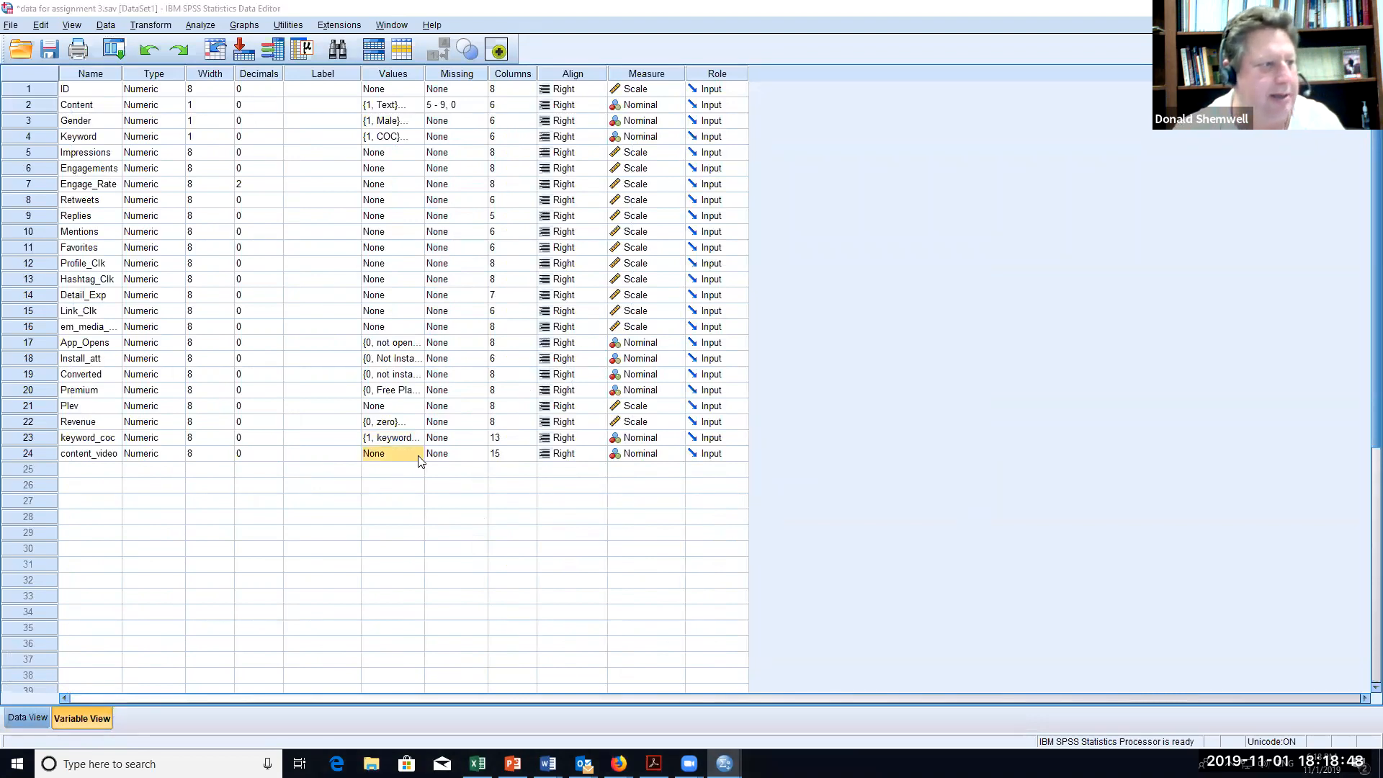
pyautogui.write('1')
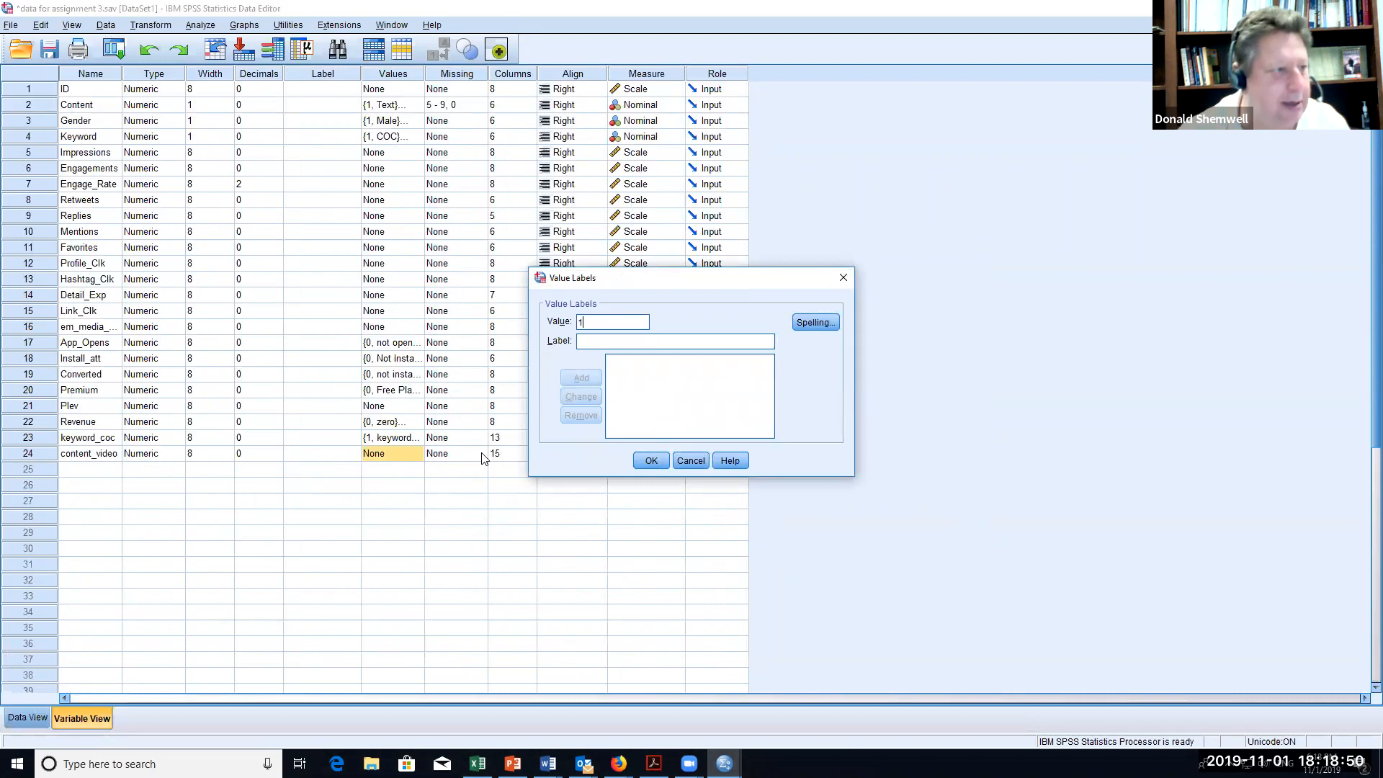
pyautogui.click(606, 341)
pyautogui.write('video')
pyautogui.click(581, 379)
# - Add the value label "other" for value 2 of content_video and apply the labels
pyautogui.write('2')
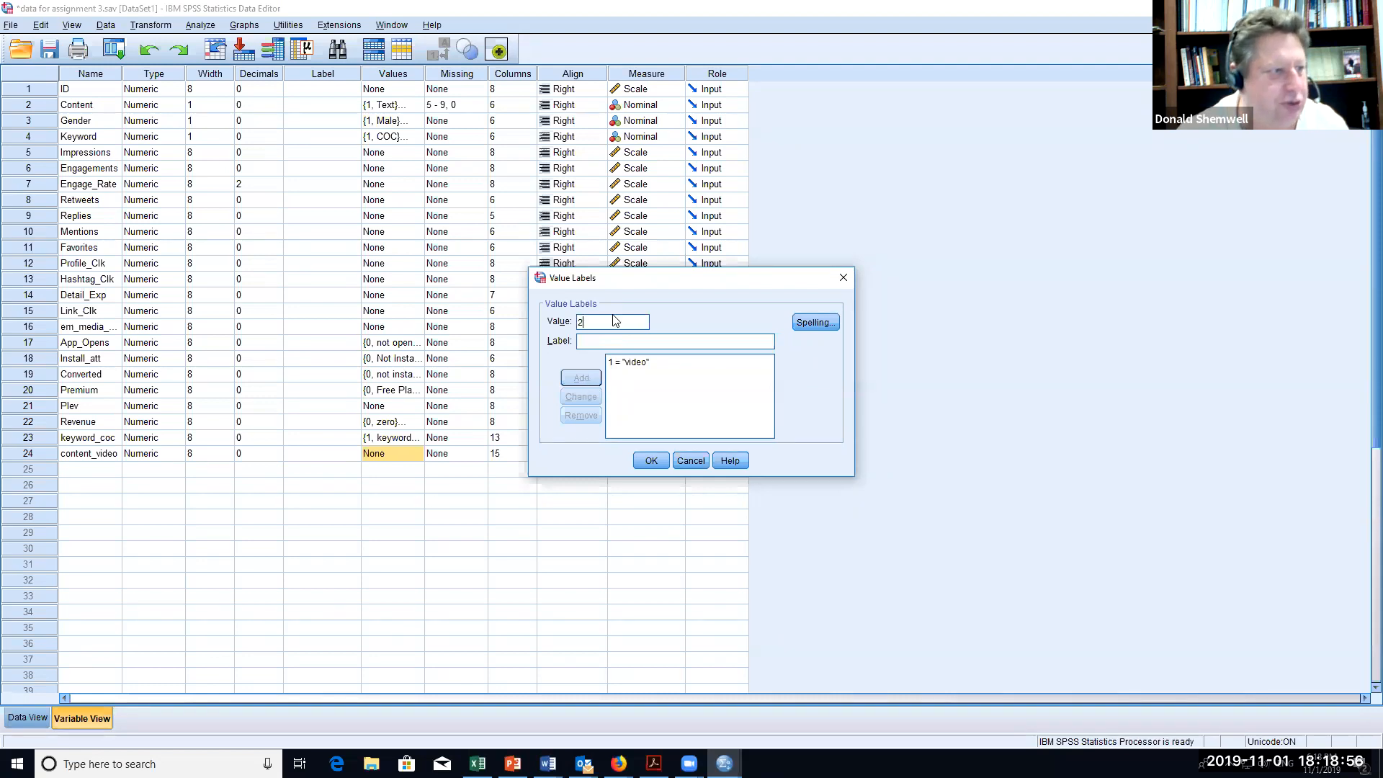
pyautogui.click(608, 340)
pyautogui.write('to')
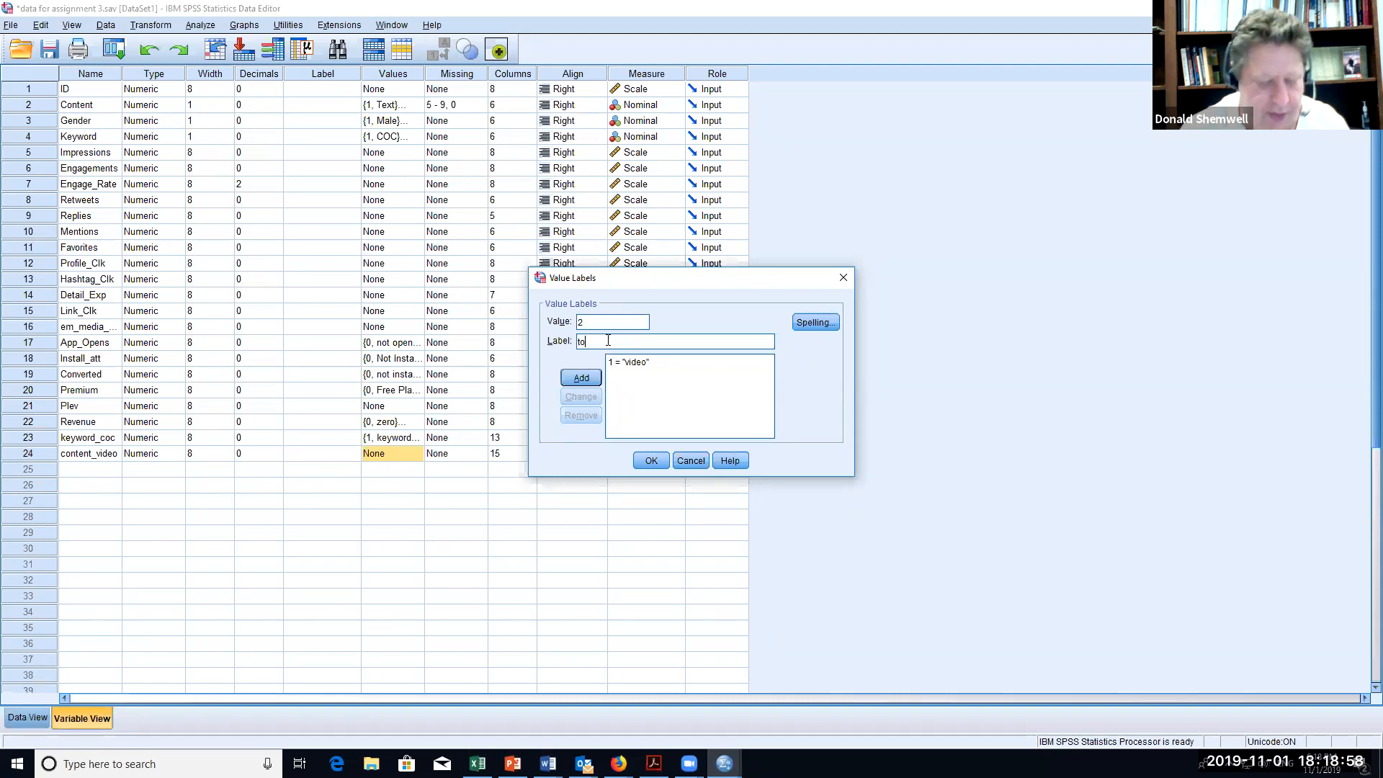
pyautogui.write('==')
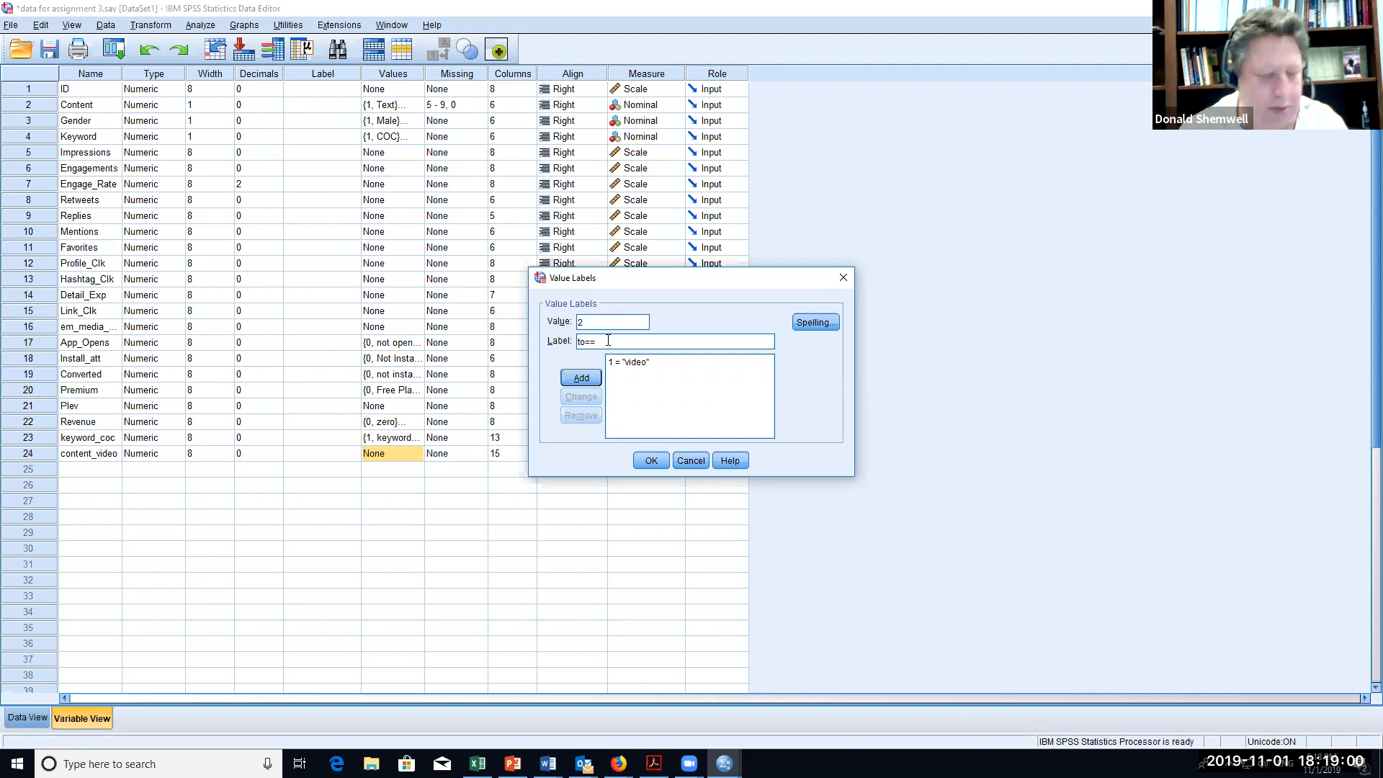
pyautogui.press('BackSpace')
pyautogui.press('BackSpace')
pyautogui.press('BackSpace')
pyautogui.press('BackSpace')
pyautogui.write('other')
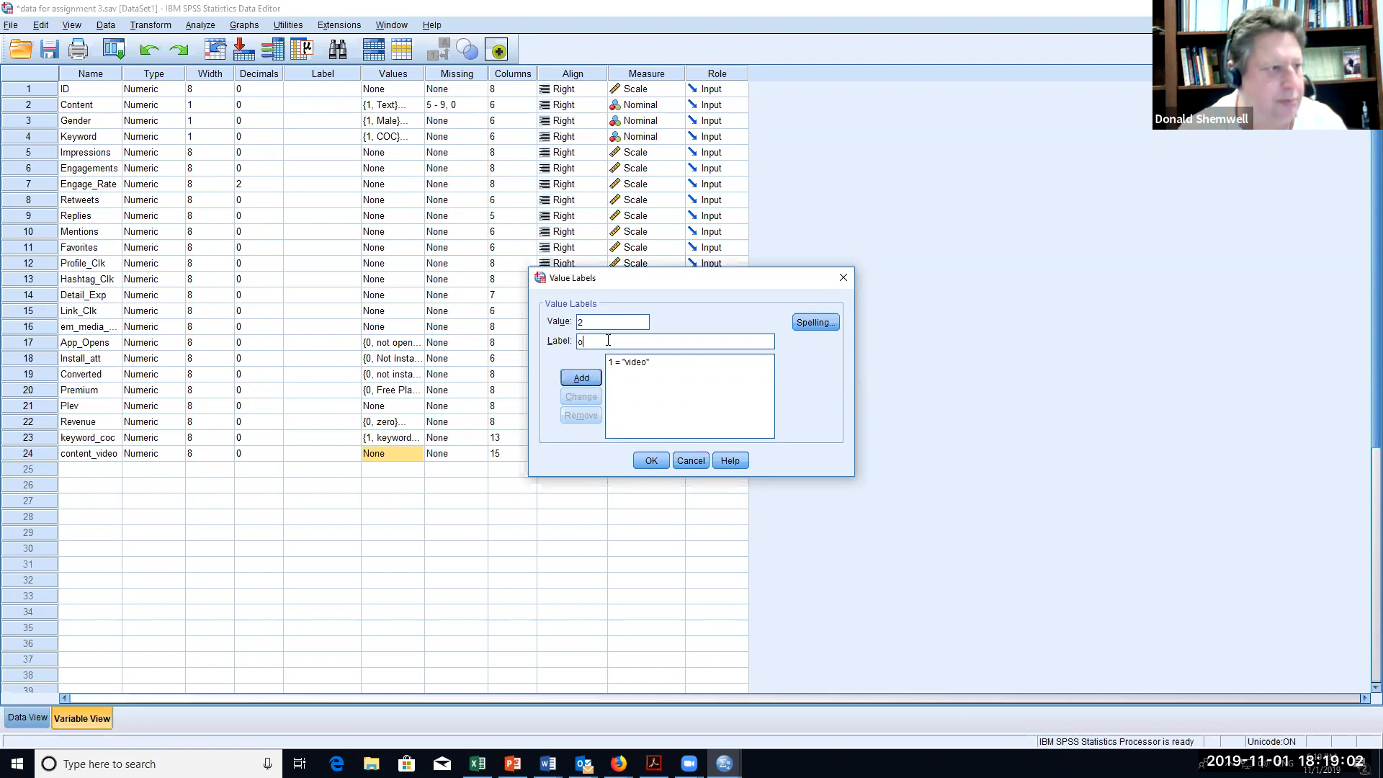
pyautogui.click(598, 380)
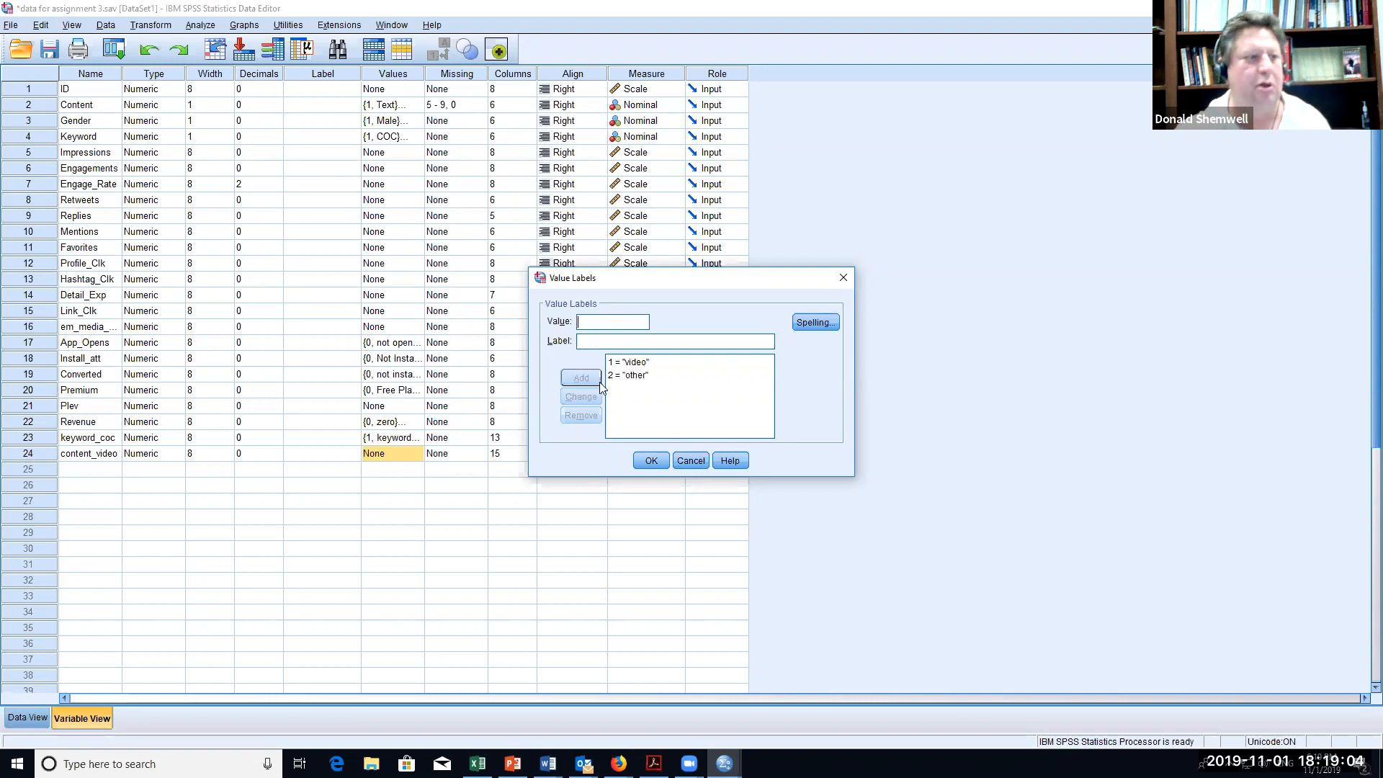
pyautogui.click(652, 459)
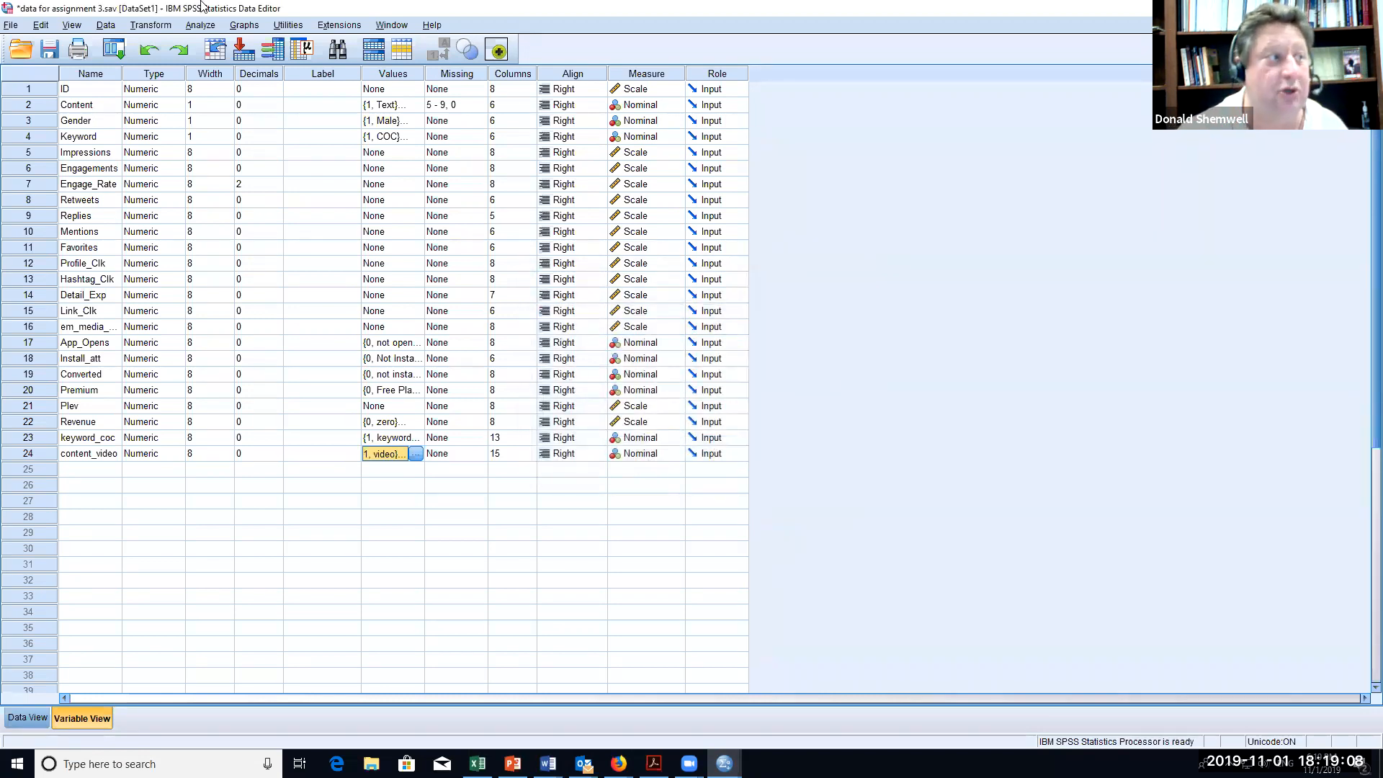
# - Start a binary logistic regression and assign Converted as the dependent variable
pyautogui.click(199, 25)
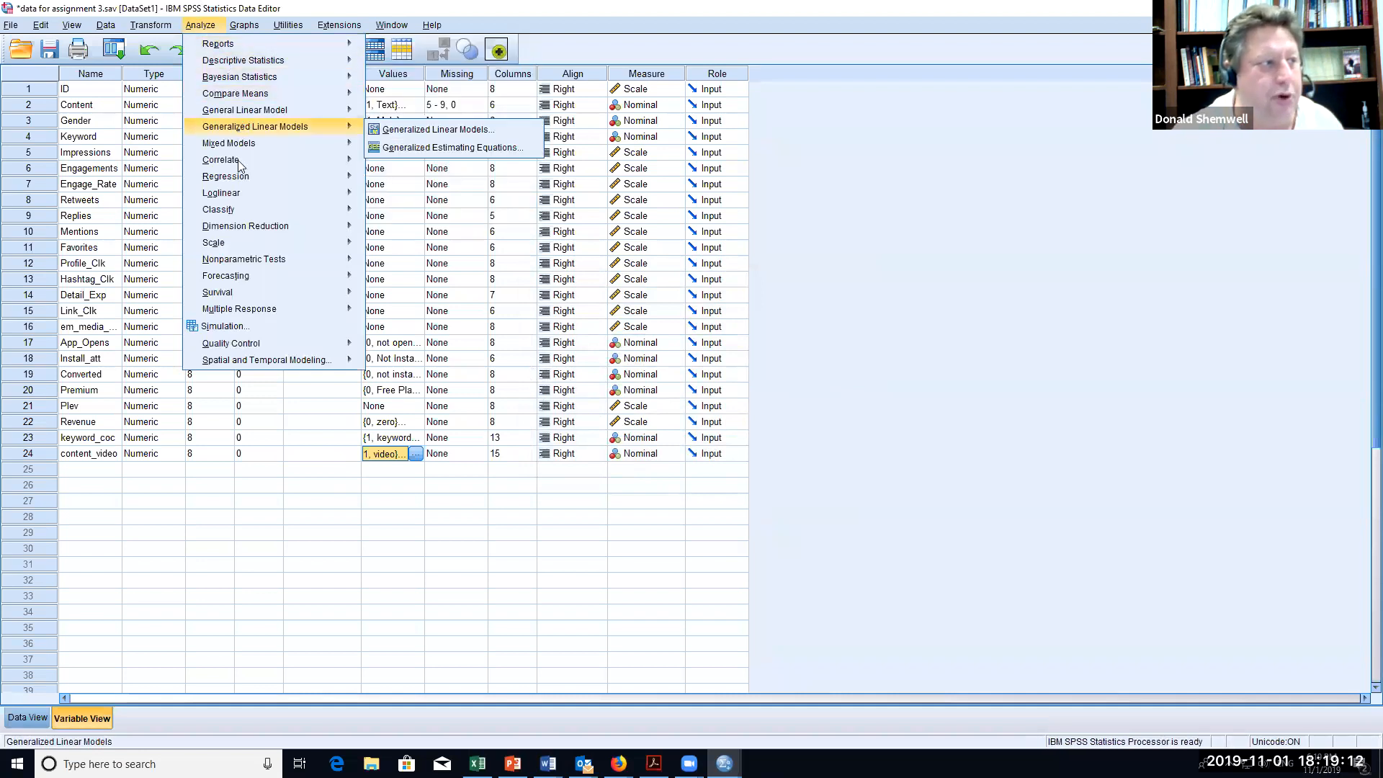
pyautogui.moveTo(242, 182)
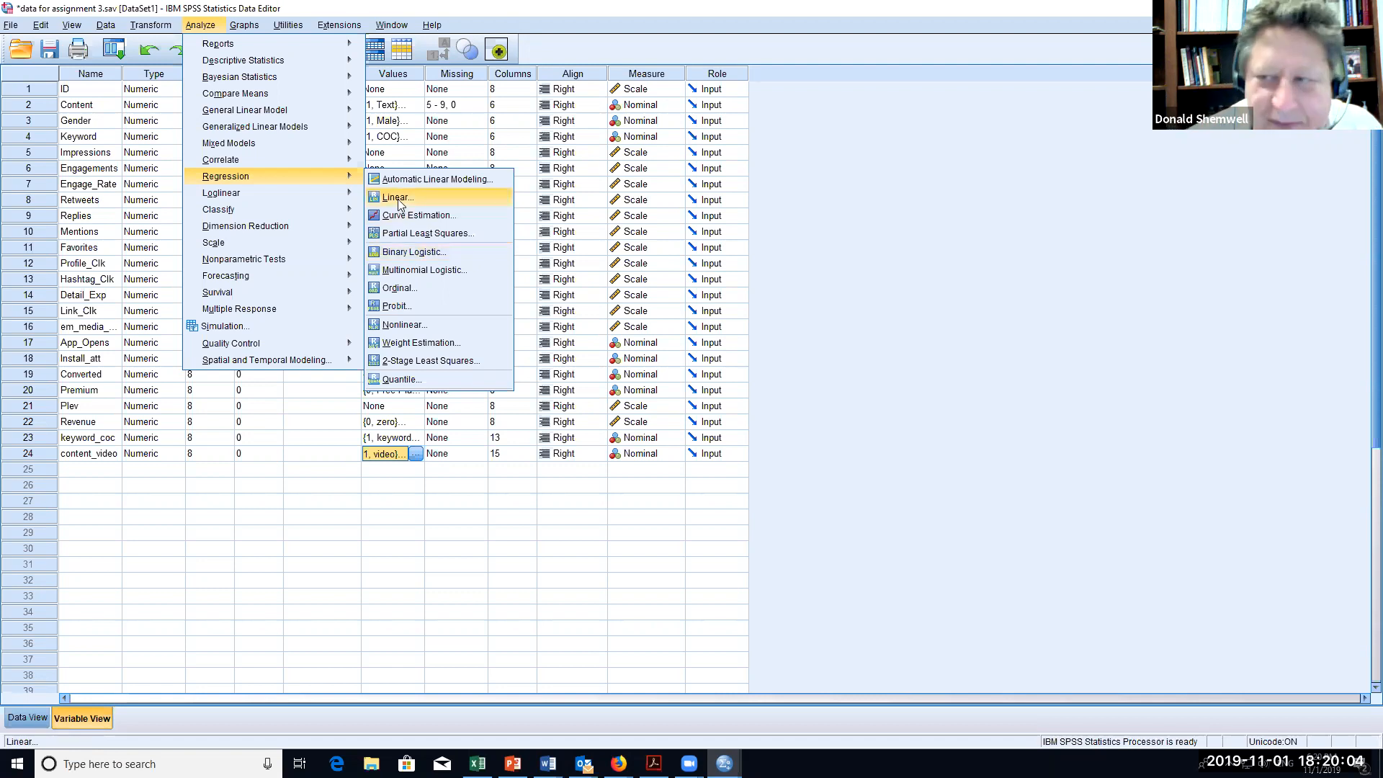
pyautogui.click(400, 252)
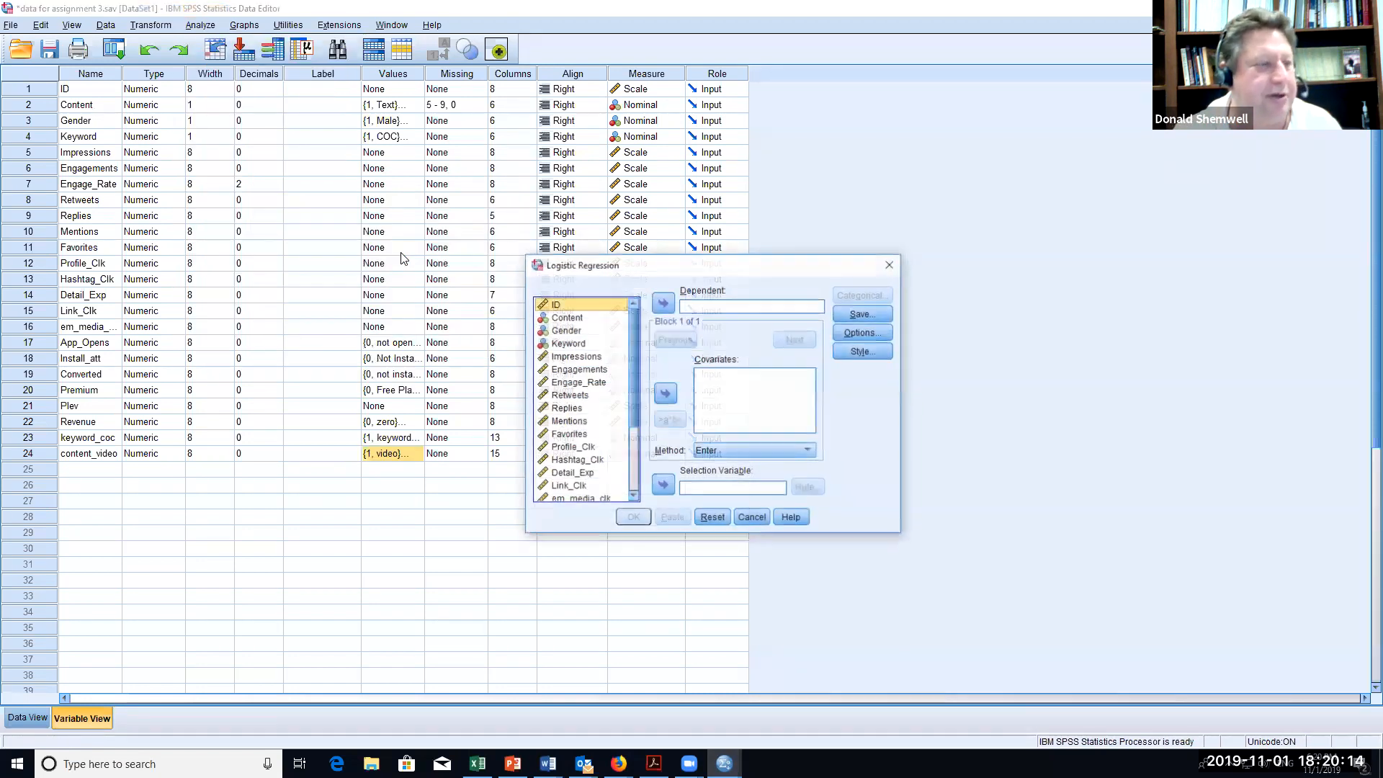
pyautogui.scroll(-3, 629, 339)
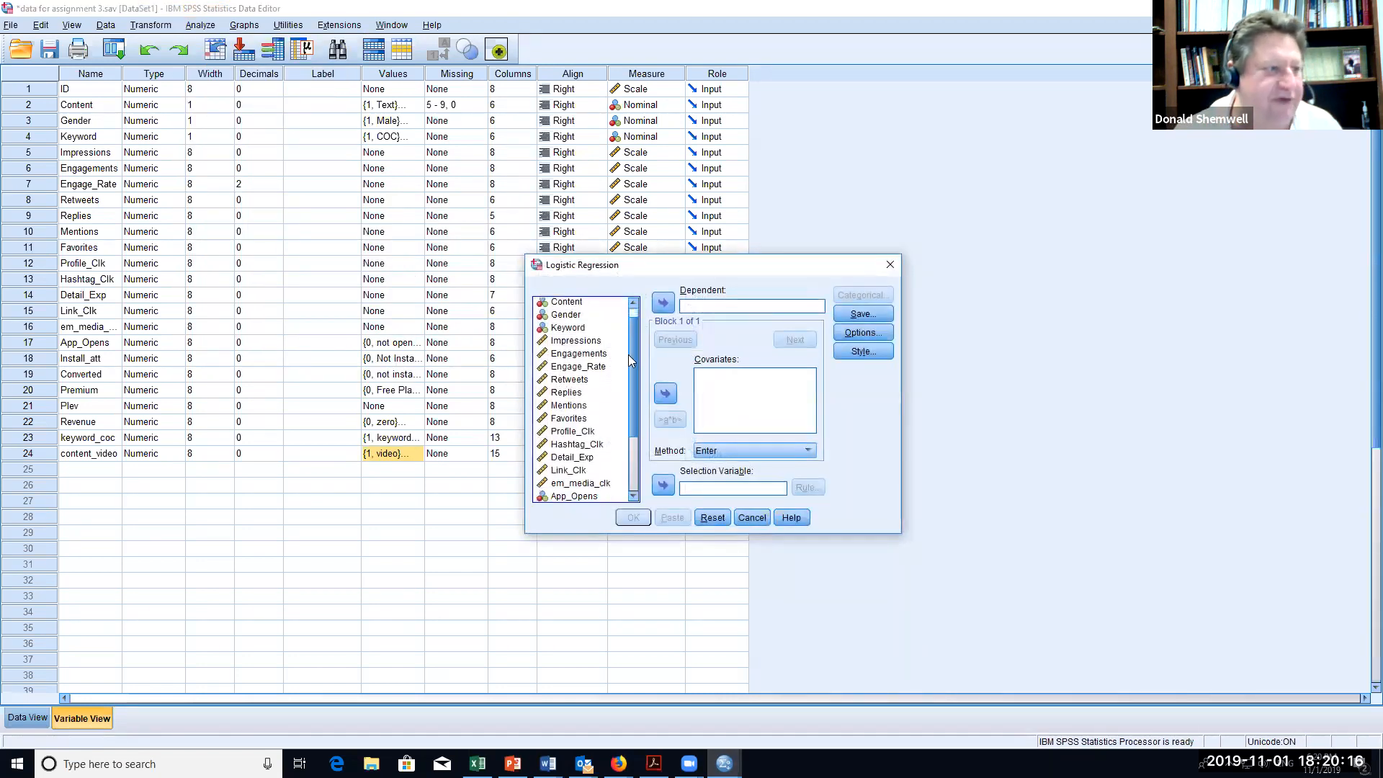
pyautogui.click(570, 431)
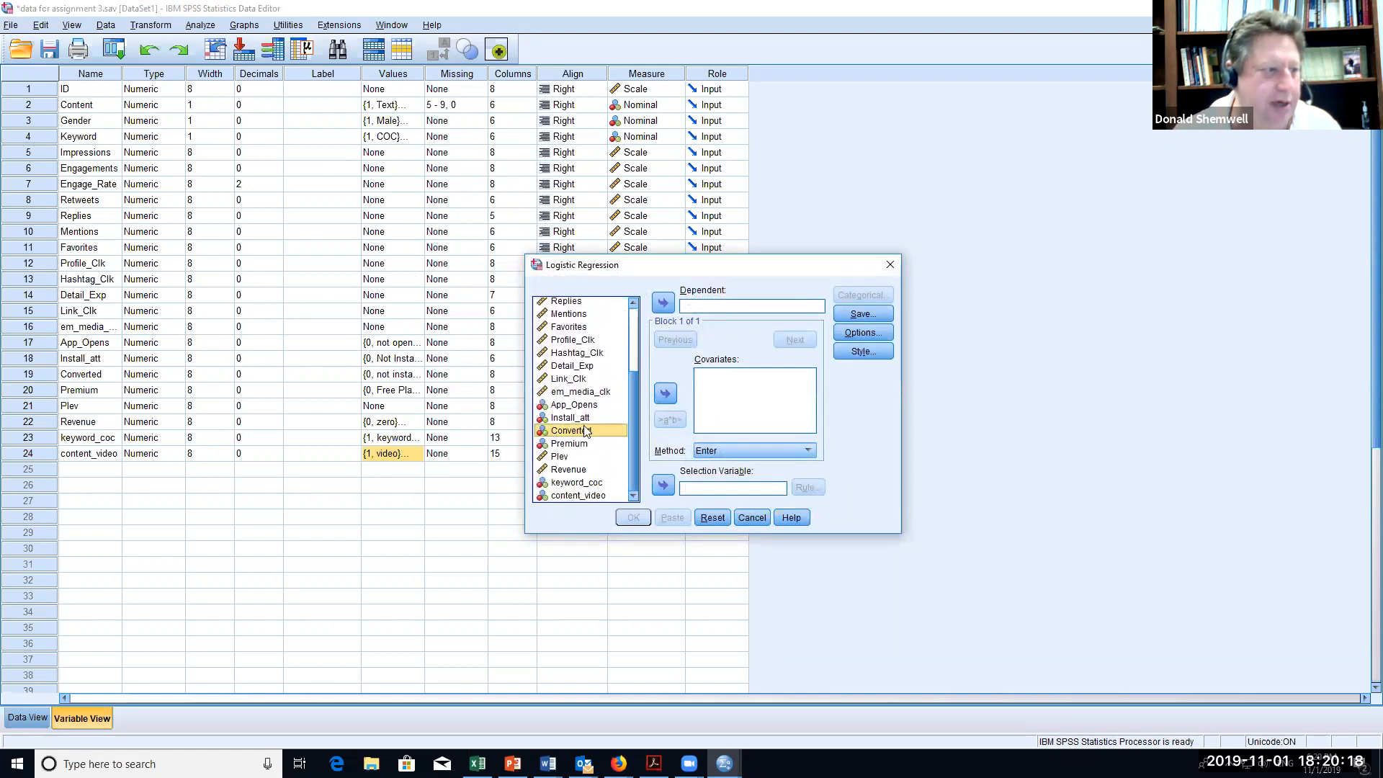
pyautogui.click(663, 306)
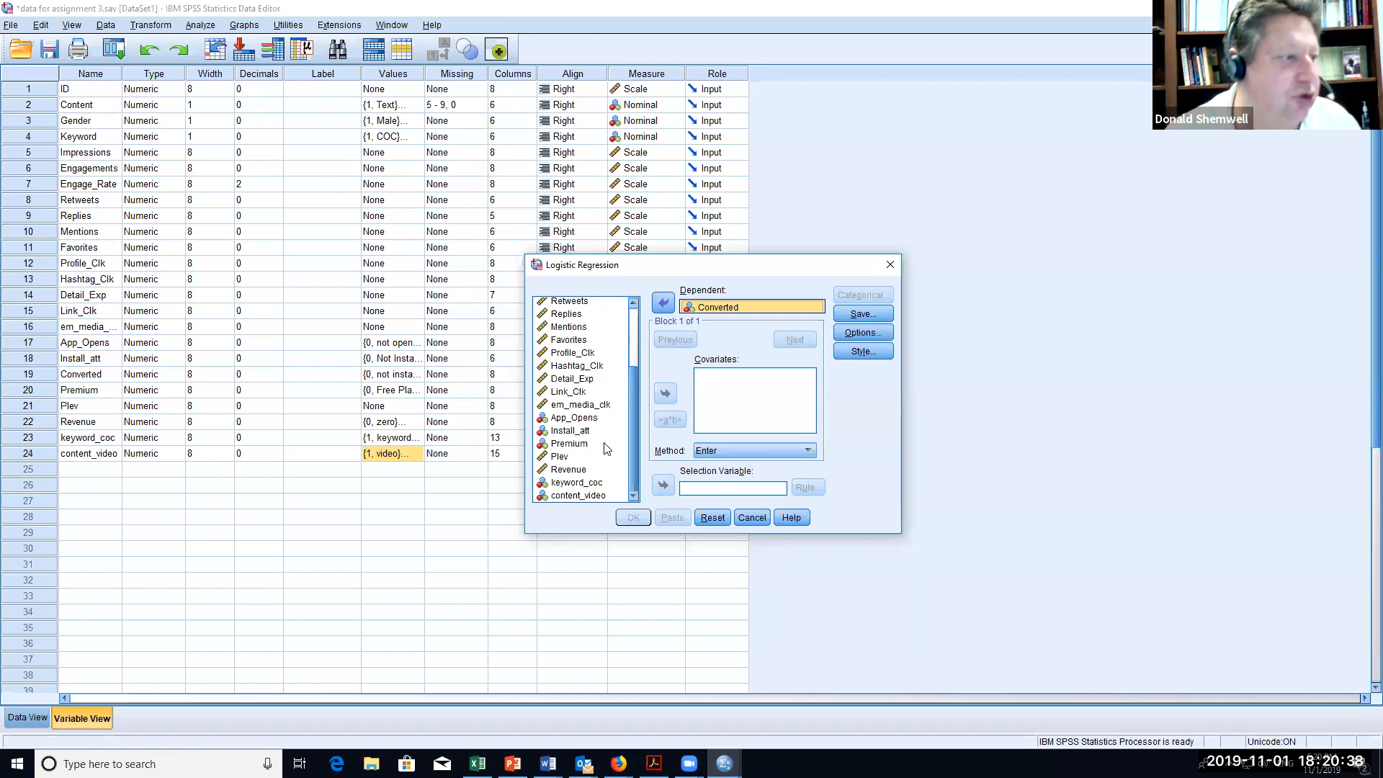
# - Add keyword_coc and content_video as covariates of the logistic regression
pyautogui.click(590, 482)
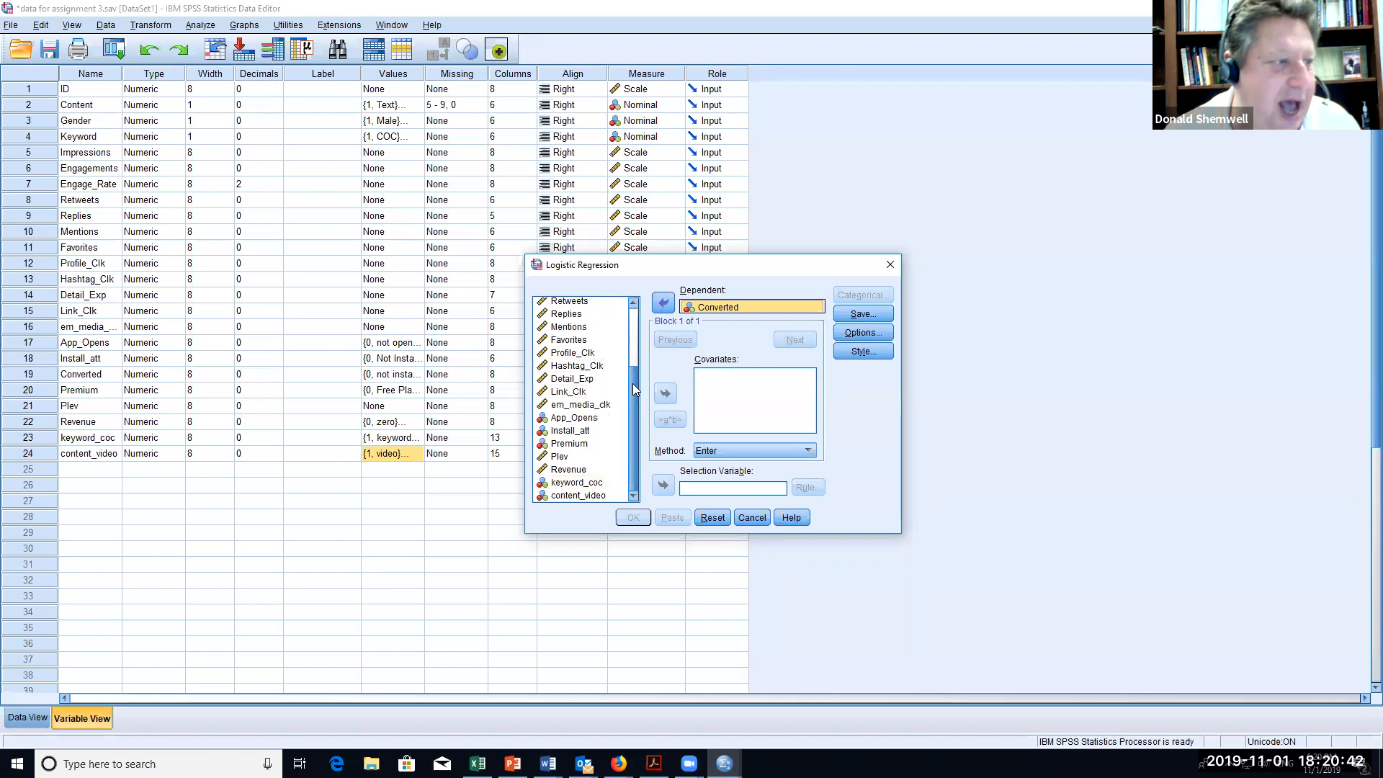
pyautogui.scroll(2, 632, 383)
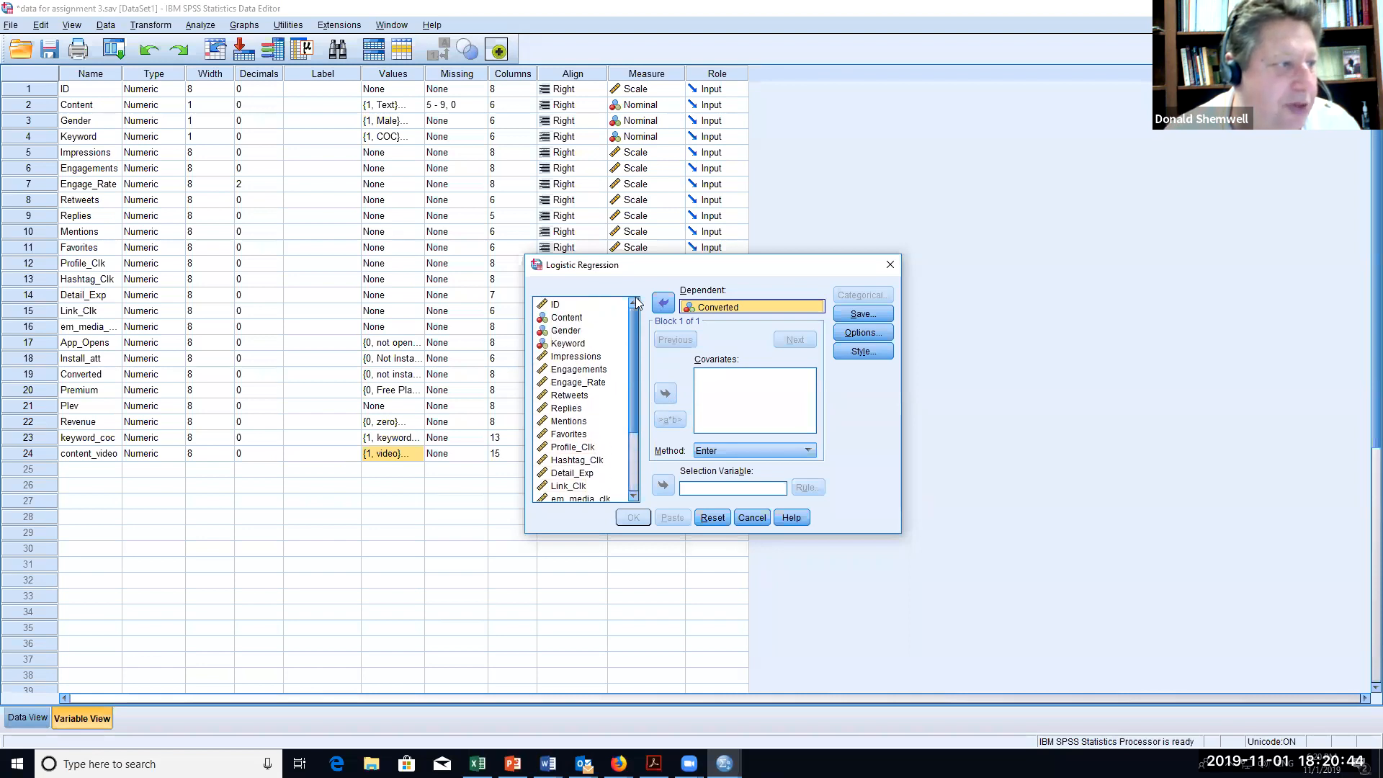
pyautogui.scroll(-2, 633, 395)
pyautogui.click(580, 498)
pyautogui.click(572, 483)
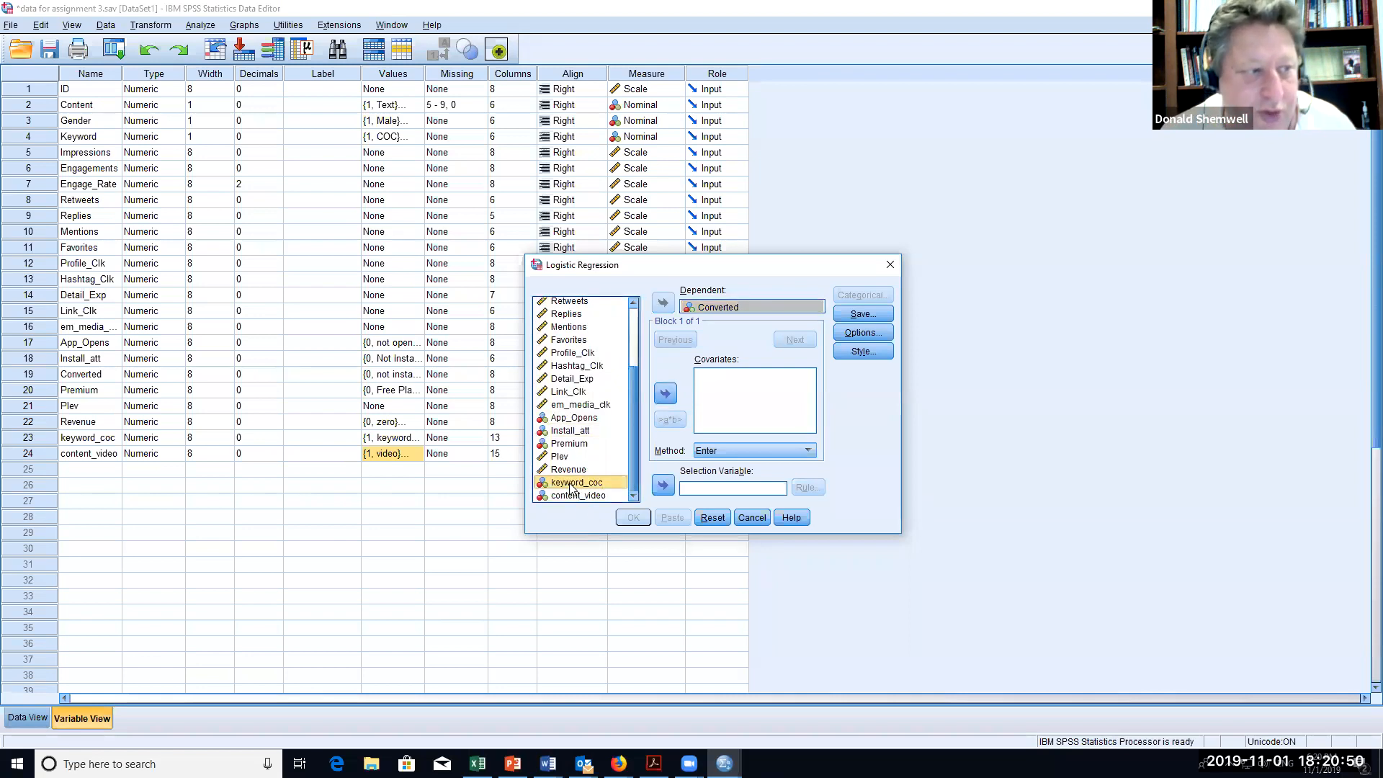
pyautogui.click(659, 396)
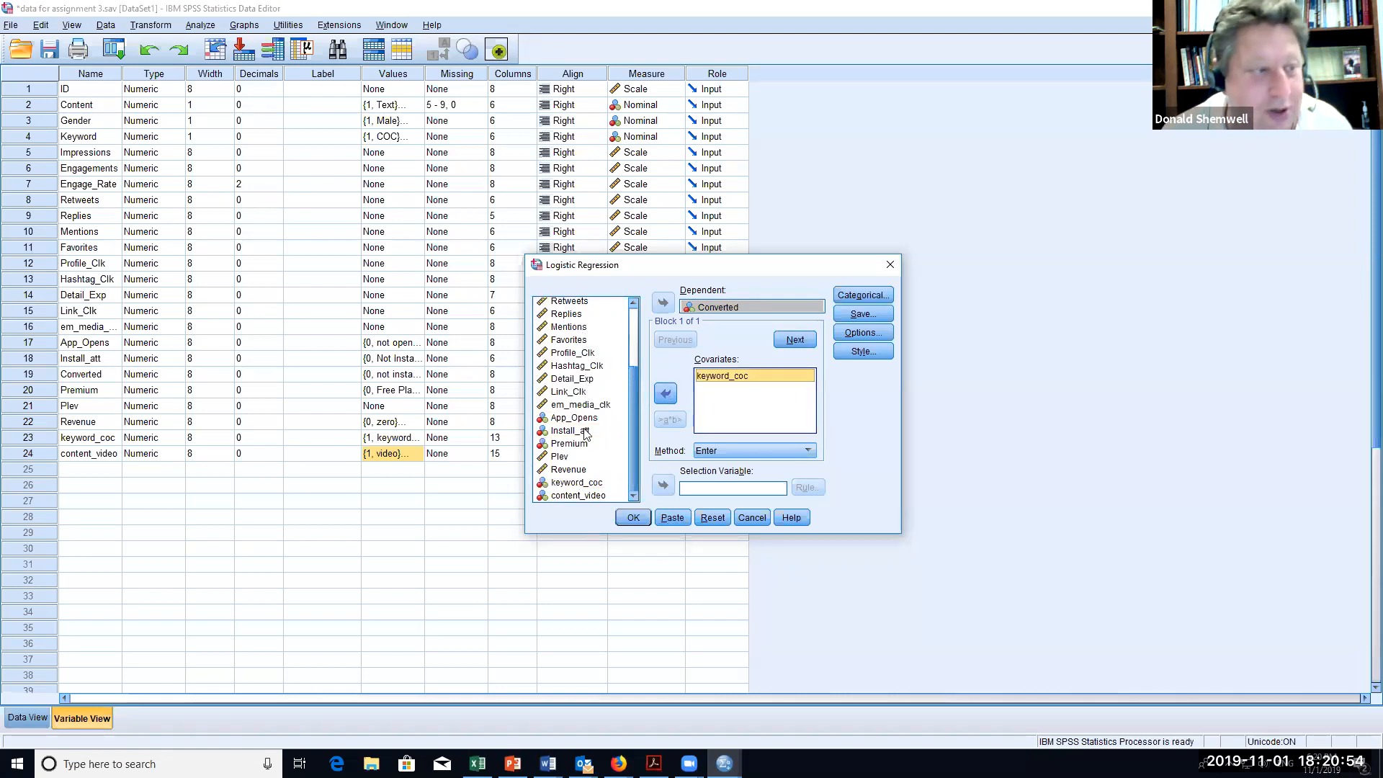
pyautogui.click(577, 496)
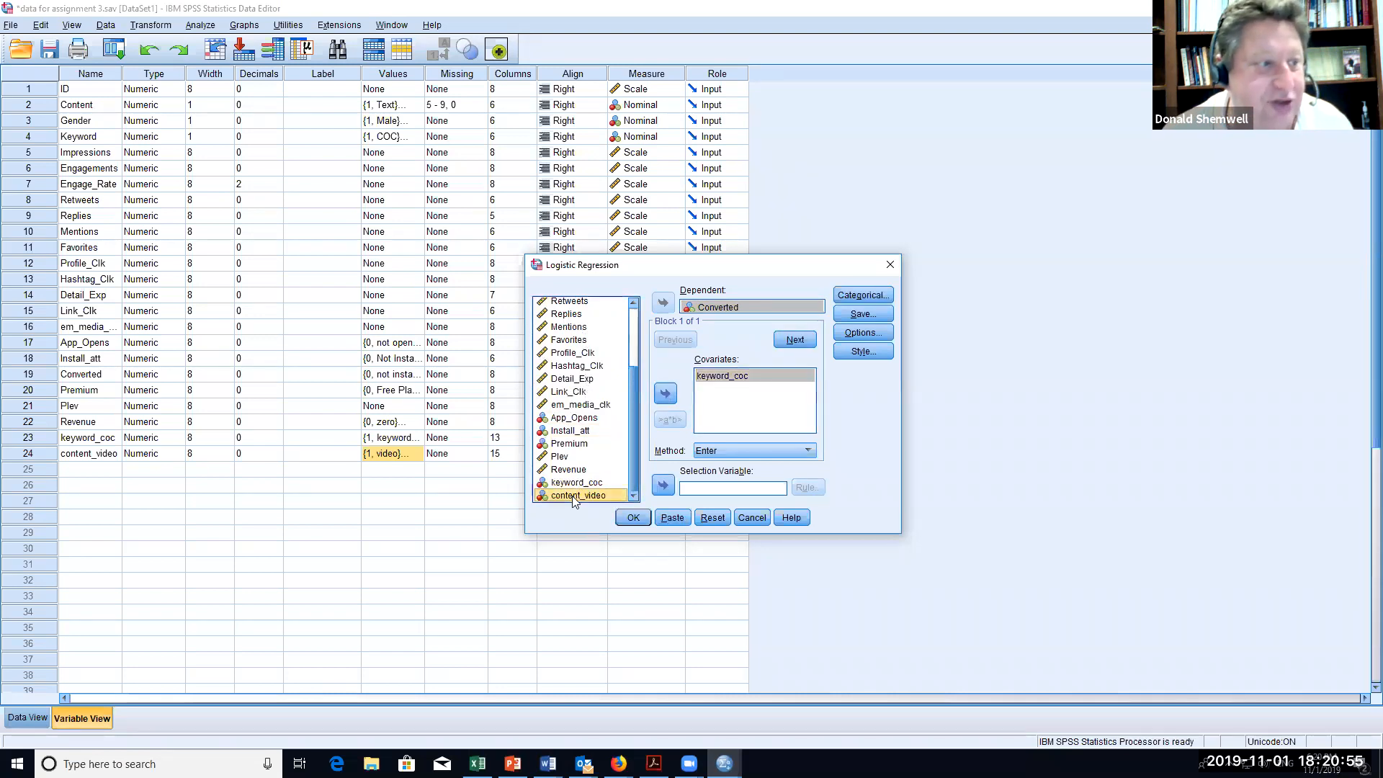
pyautogui.click(665, 394)
# - Add Gender and Engage_Rate to the covariates of the logistic regression
pyautogui.moveTo(634, 376); pyautogui.dragTo(624, 314)
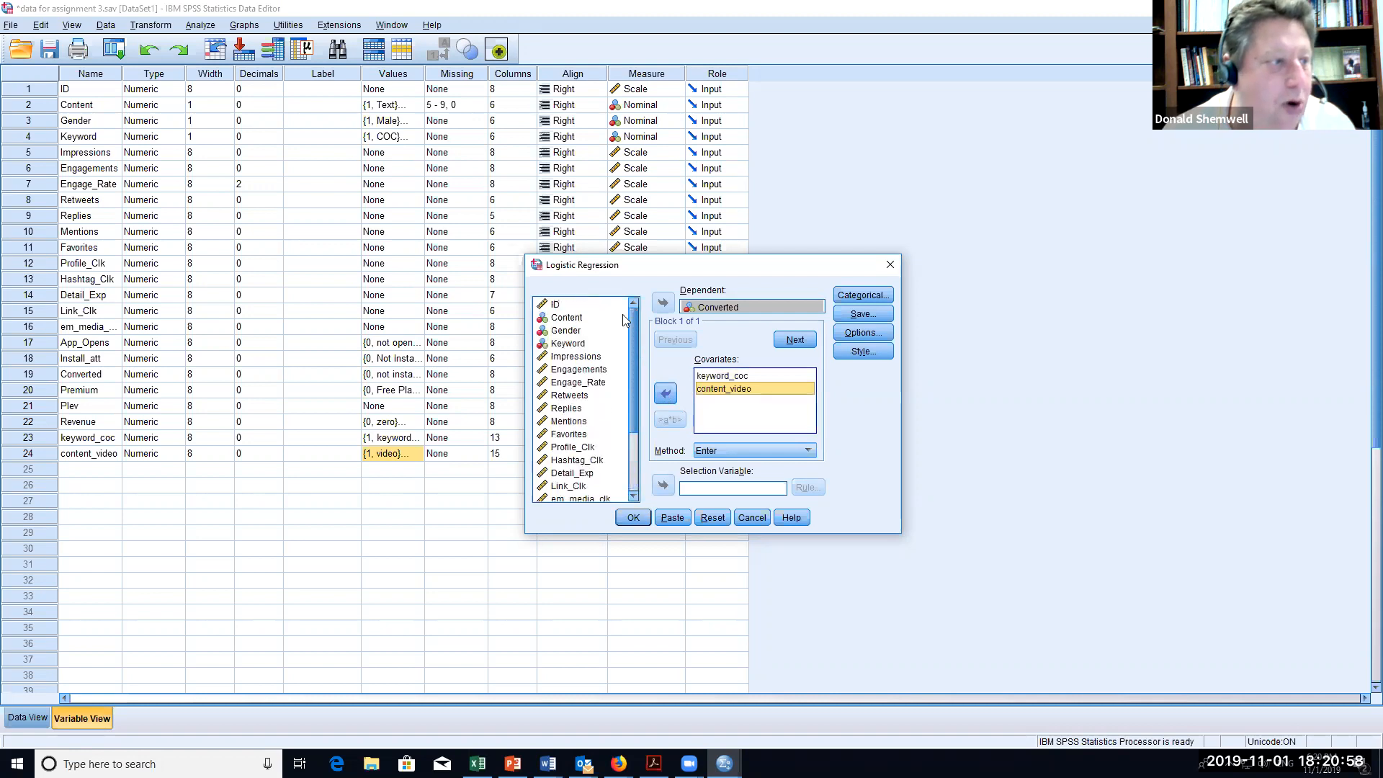
pyautogui.click(562, 330)
pyautogui.click(666, 393)
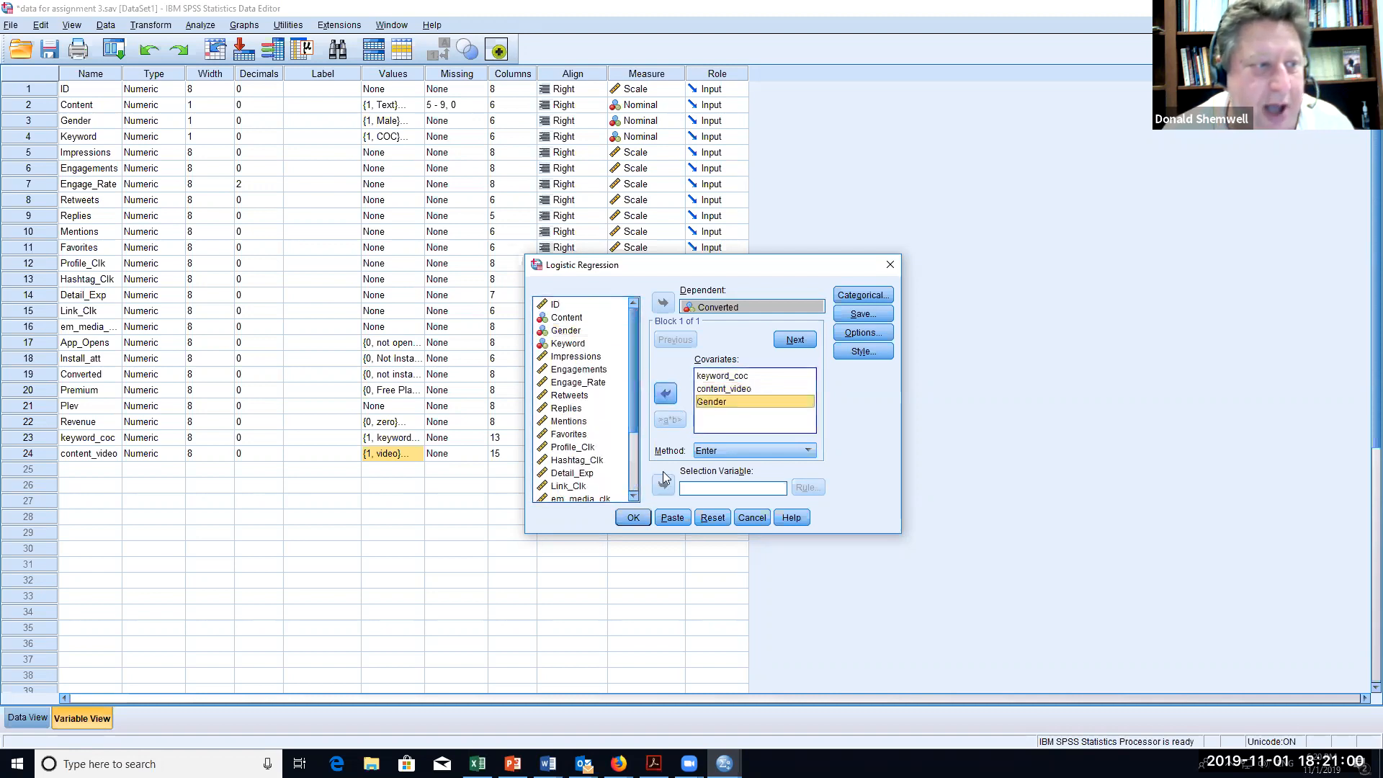
pyautogui.scroll(-3, 634, 374)
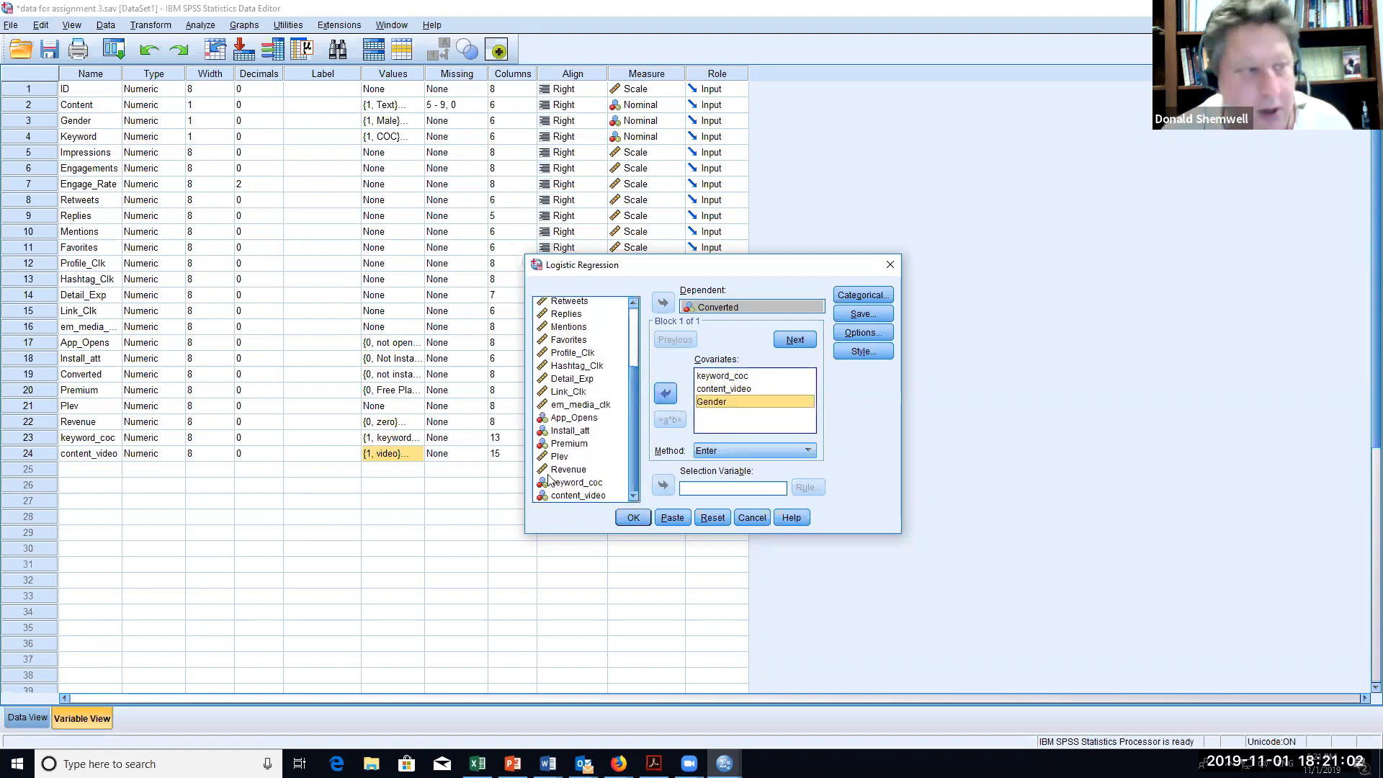
pyautogui.click(577, 469)
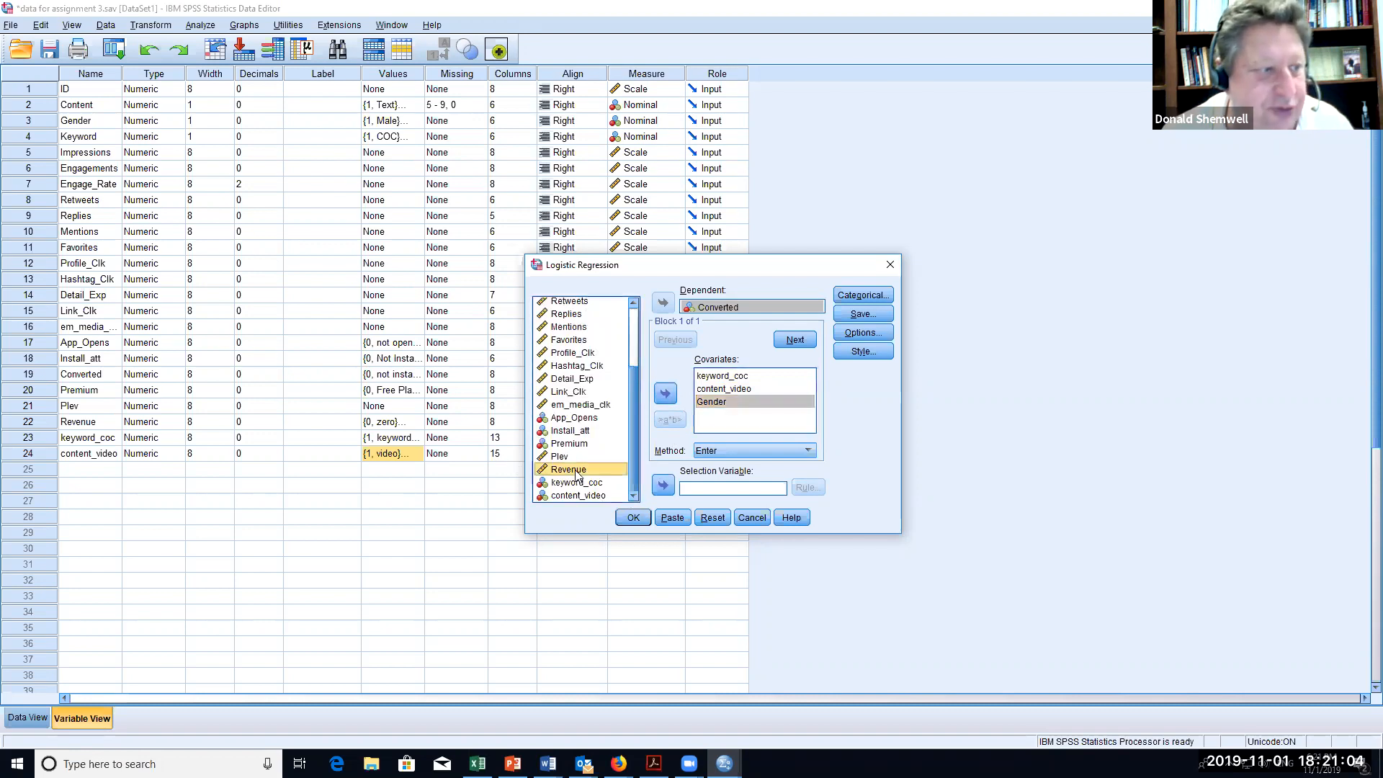
pyautogui.scroll(3, 616, 425)
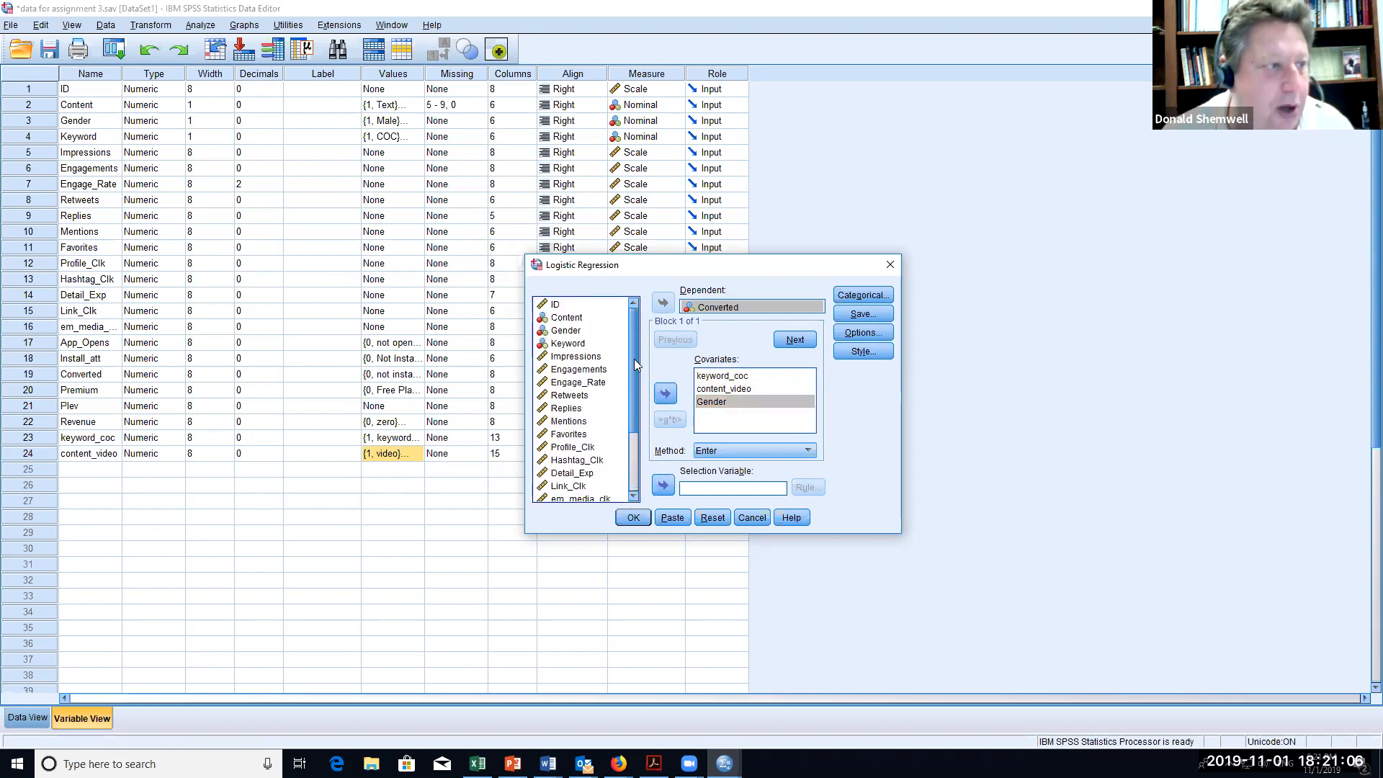
pyautogui.click(575, 383)
pyautogui.click(665, 394)
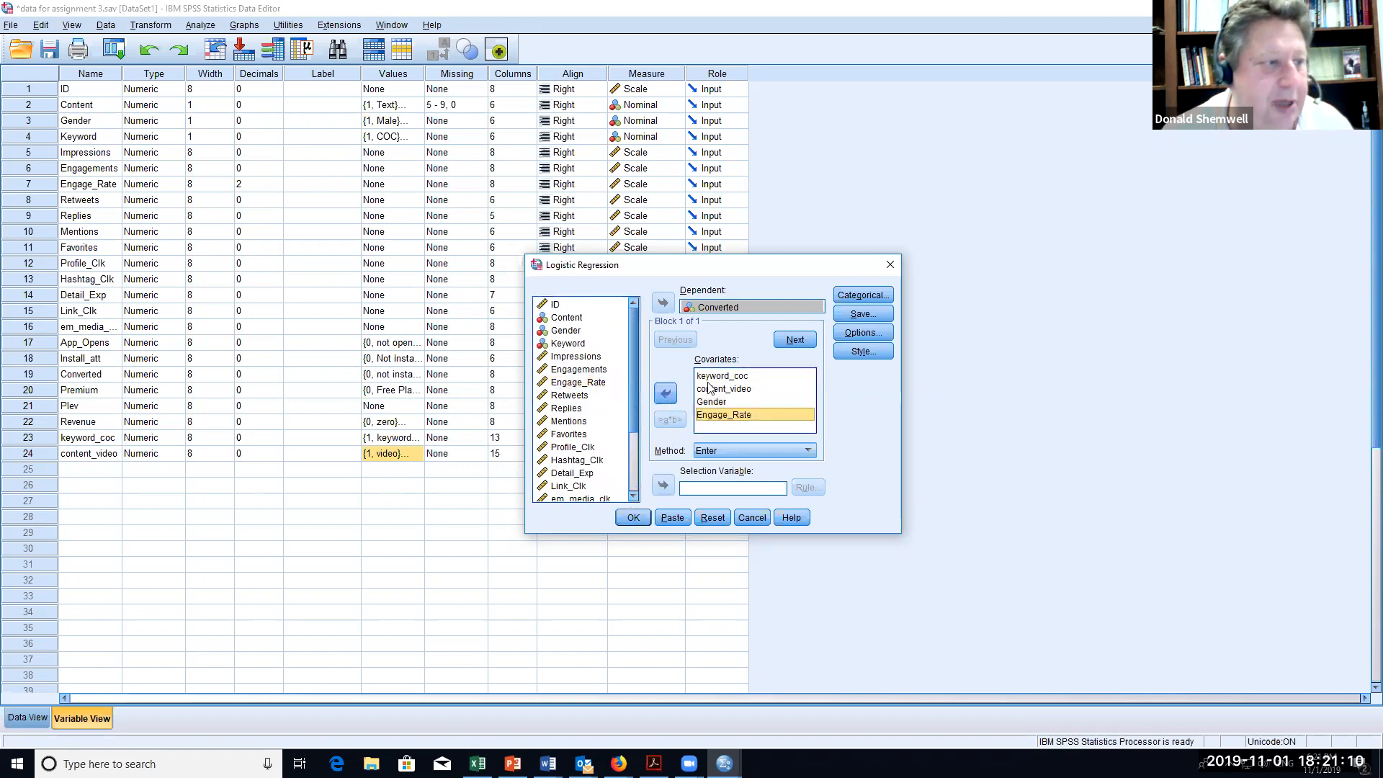
# - Run the logistic regression on Converted and review its output from the Variables in the Equation table back to the case summary
pyautogui.click(633, 519)
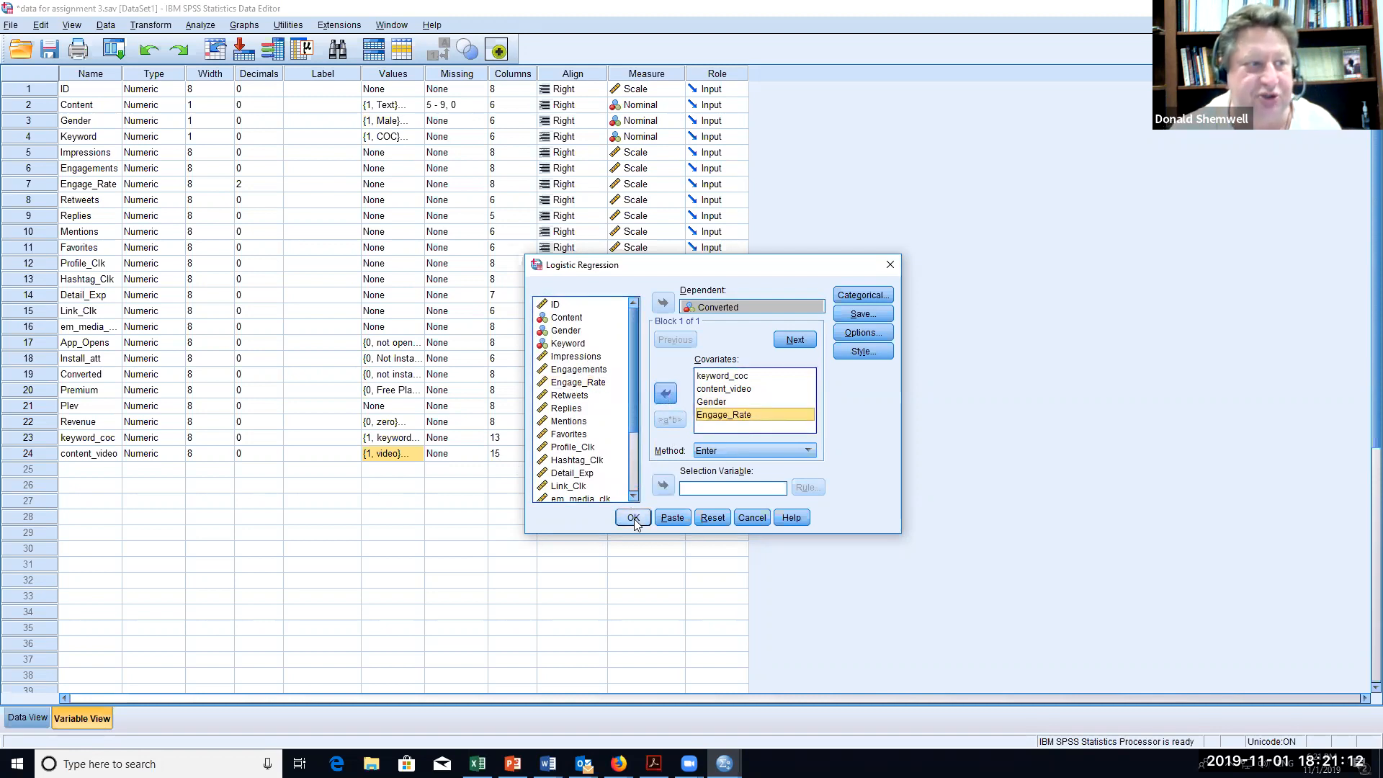
pyautogui.click(634, 519)
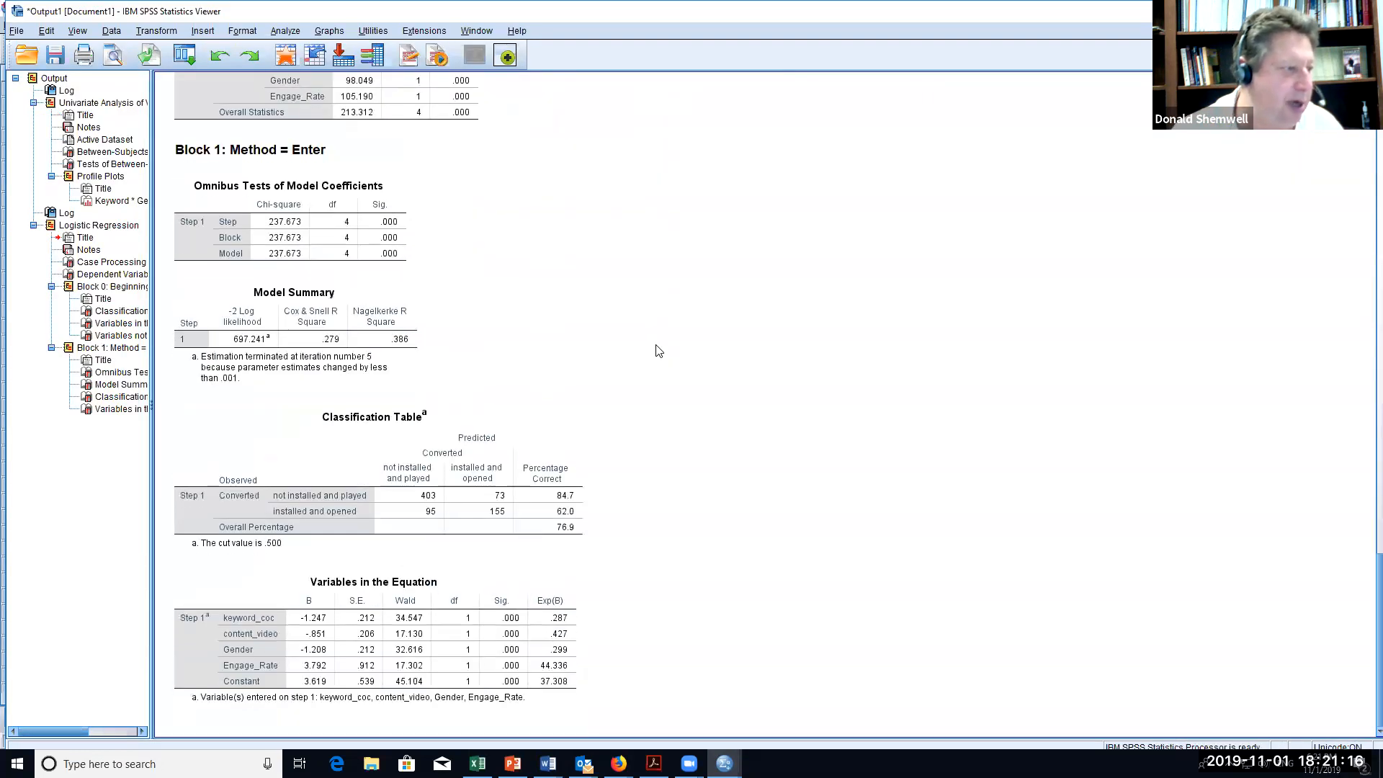
pyautogui.click(564, 625)
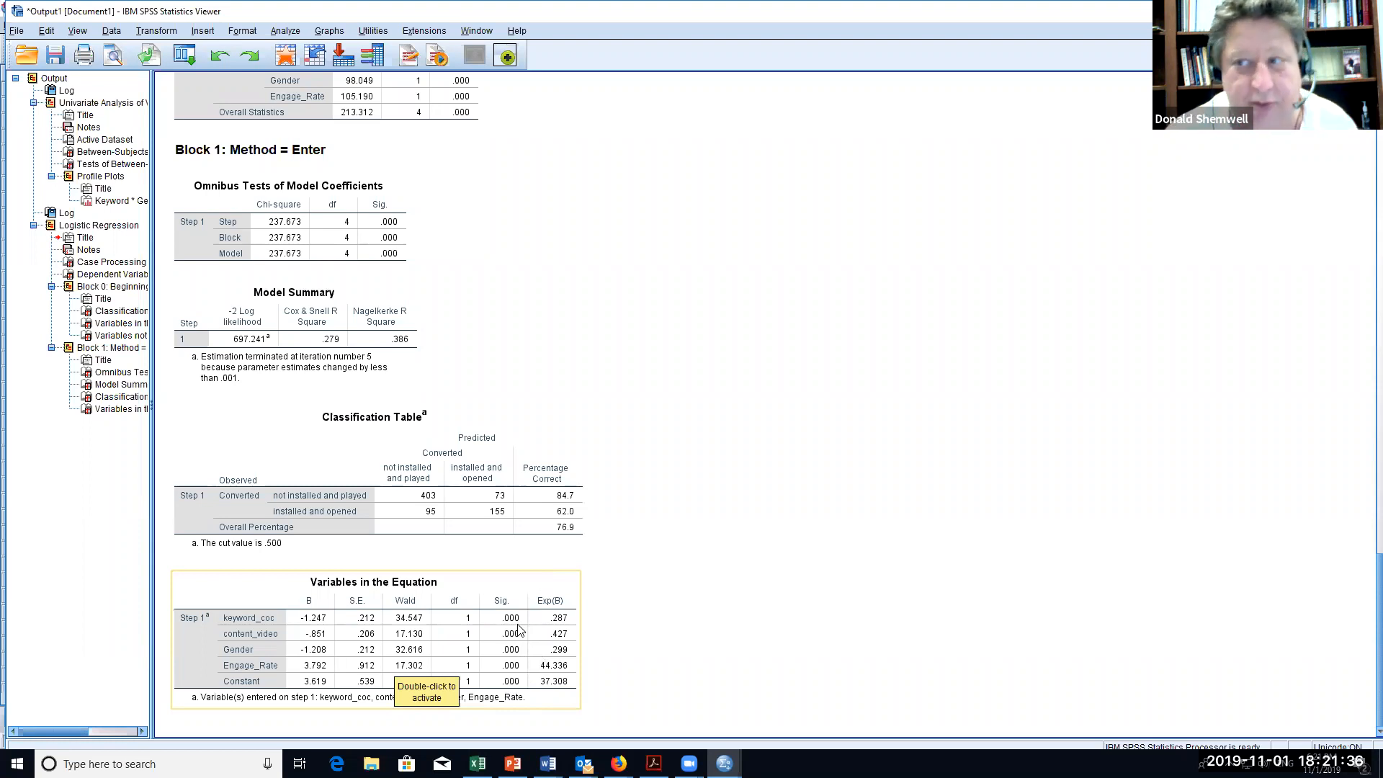
pyautogui.scroll(6, 502, 568)
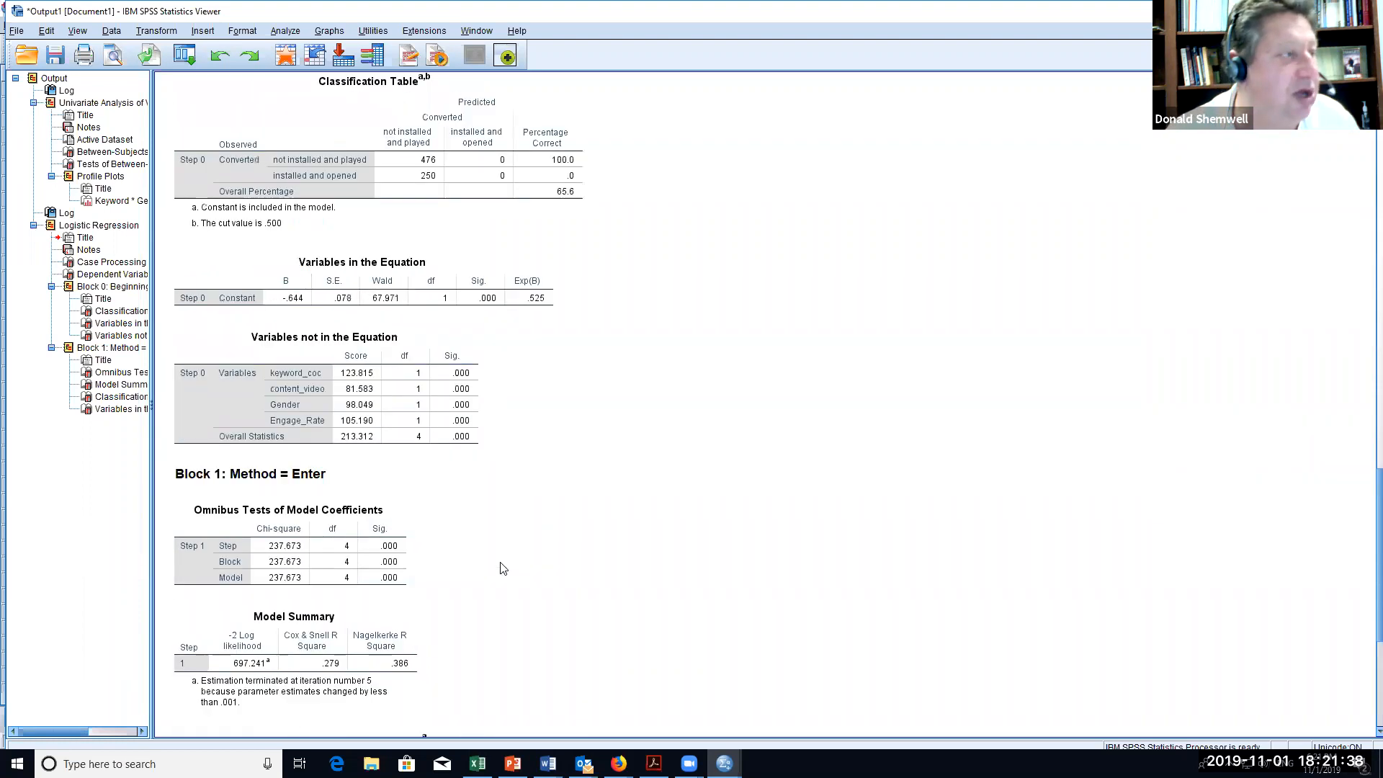
pyautogui.scroll(3, 502, 568)
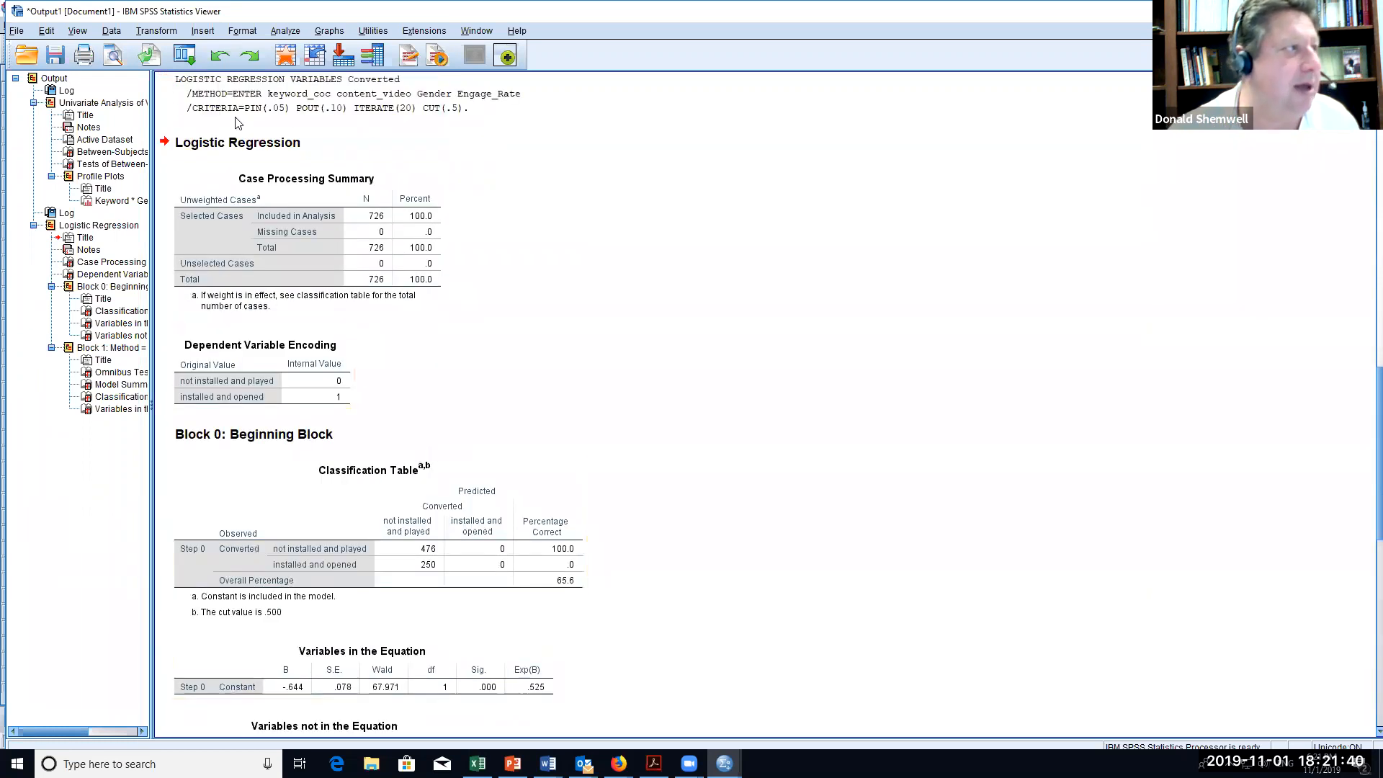
# - Reopen the binary logistic regression and replace the dependent variable Converted with Premium
pyautogui.click(286, 30)
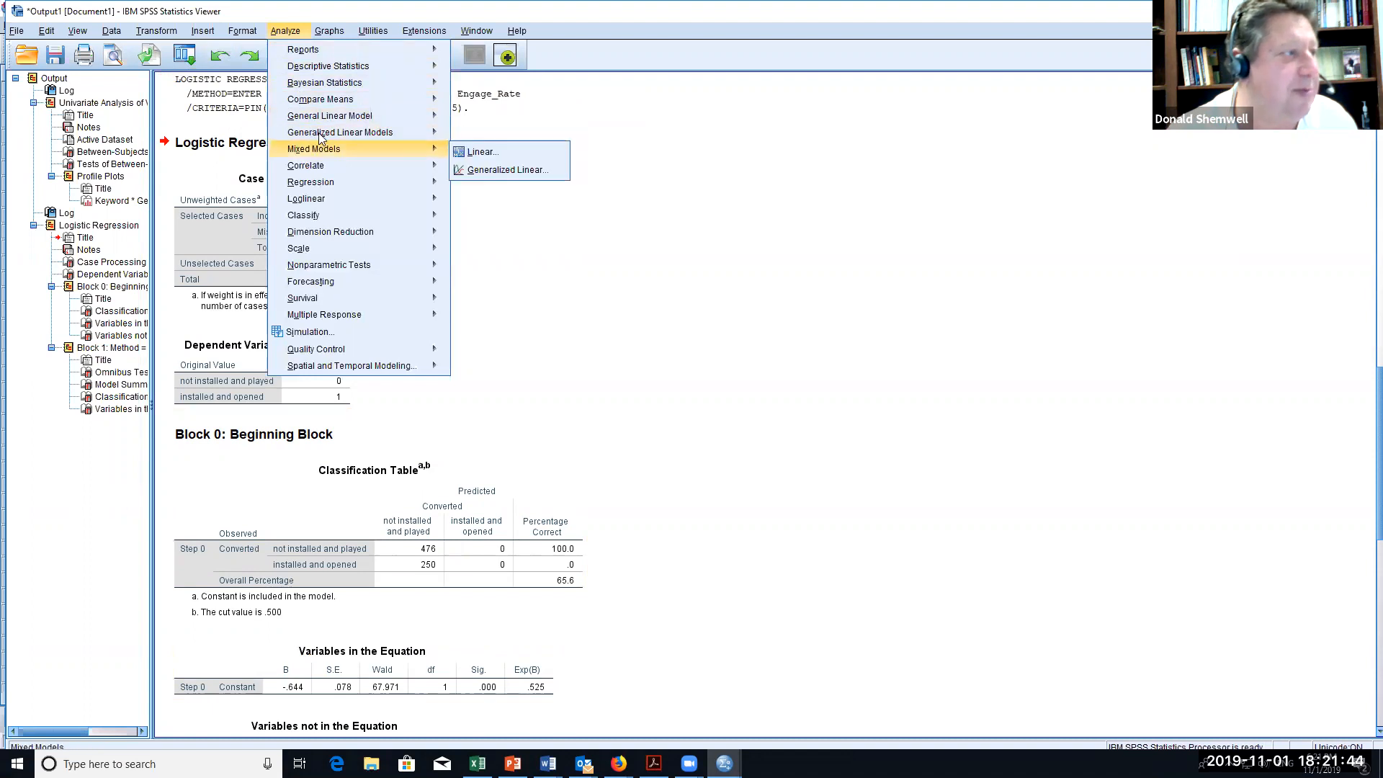
pyautogui.moveTo(301, 180)
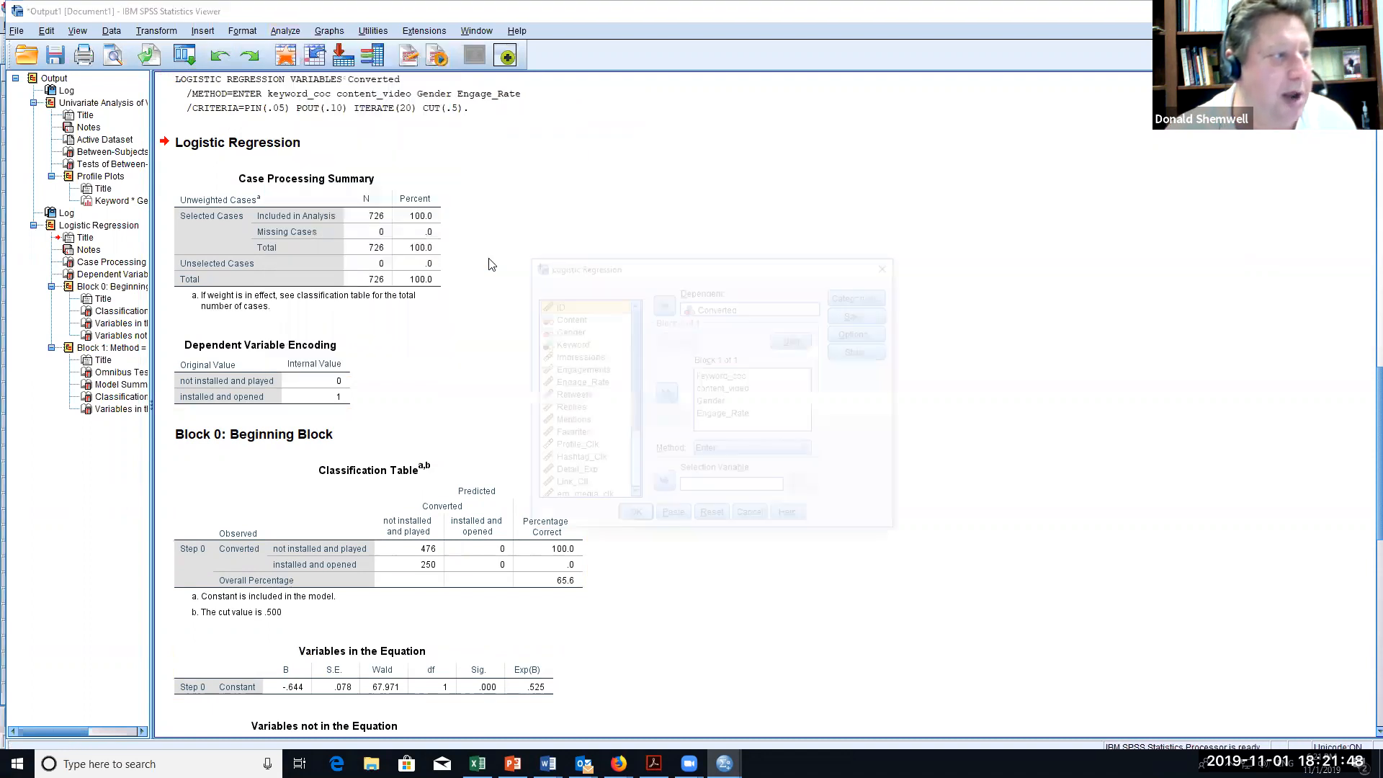
pyautogui.click(488, 258)
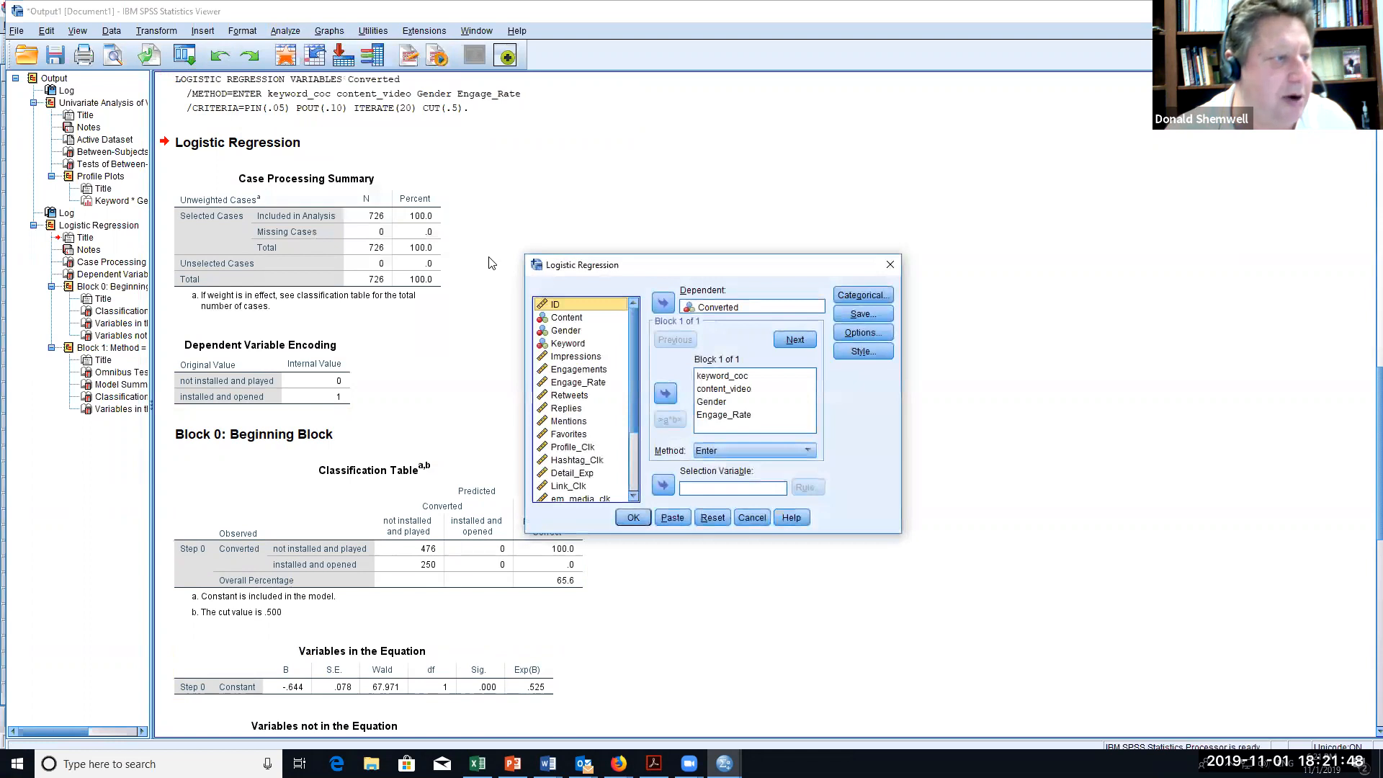
pyautogui.click(718, 307)
pyautogui.click(663, 303)
pyautogui.scroll(-2, 634, 360)
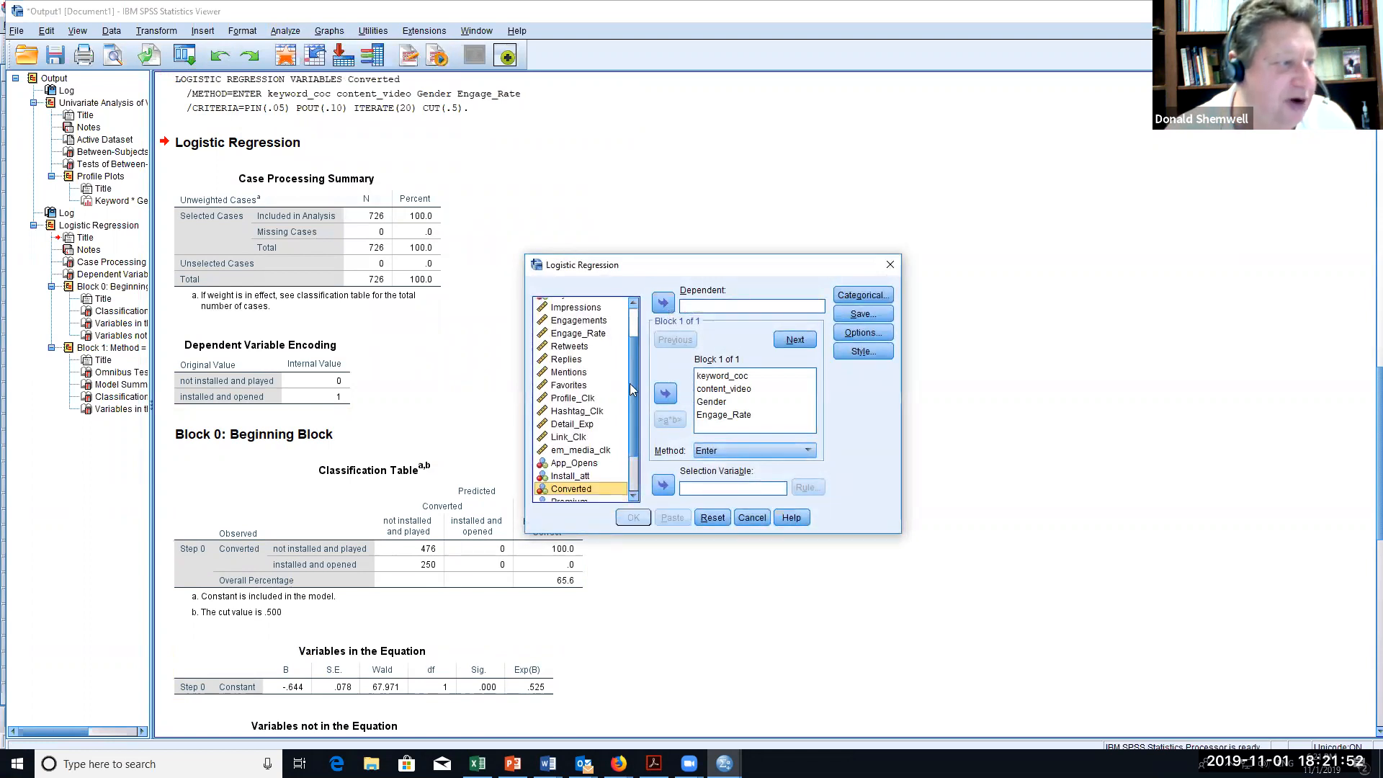
pyautogui.click(582, 445)
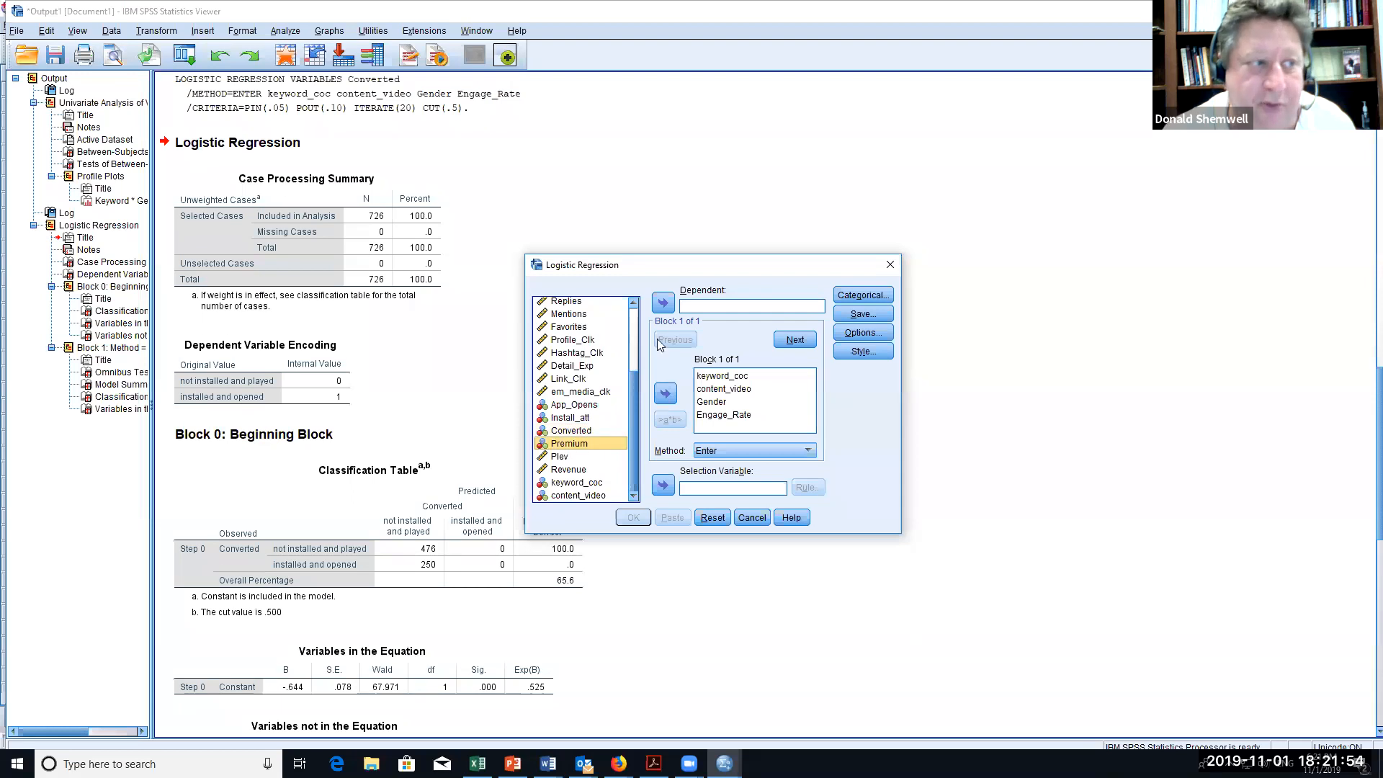
pyautogui.click(663, 303)
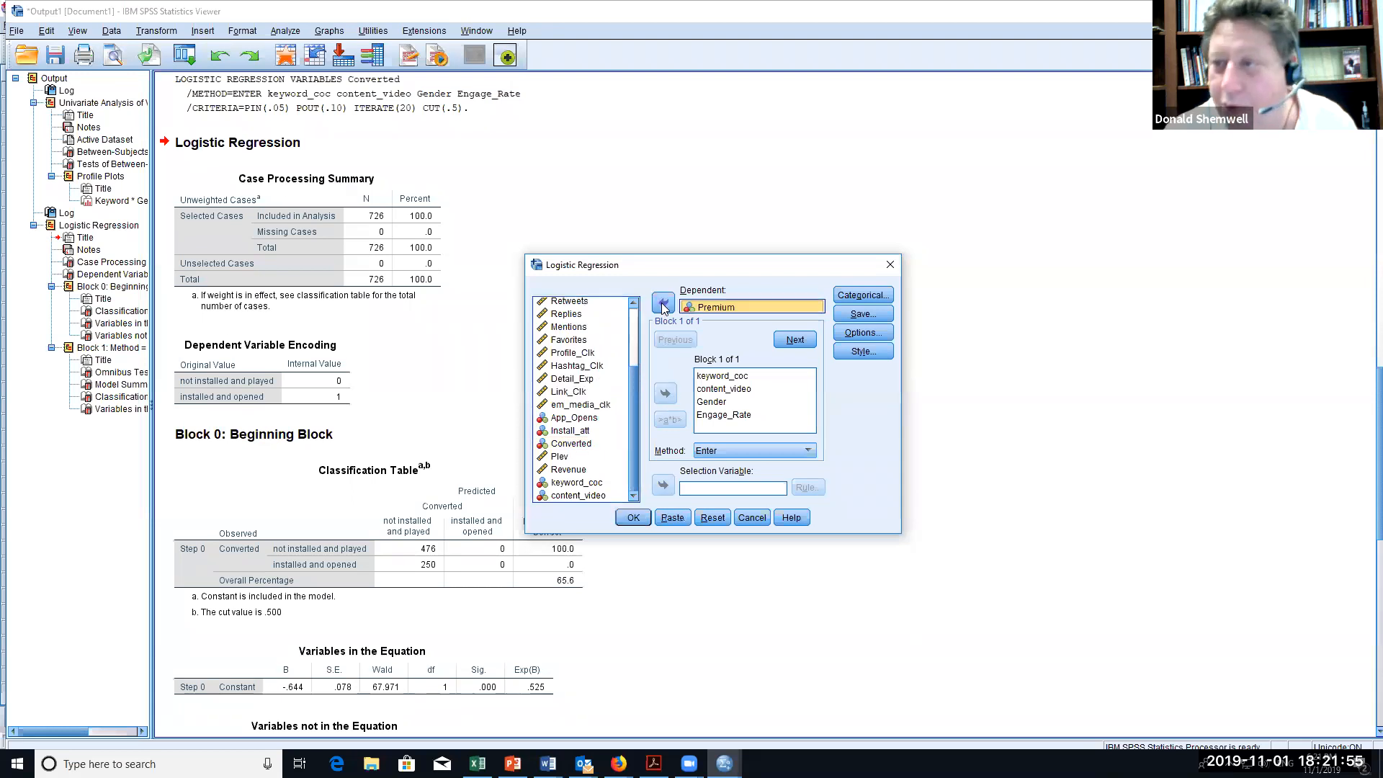
# - Run the Premium logistic regression with the Enter method and examine its output through to the final Variables in the Equation table
pyautogui.click(734, 406)
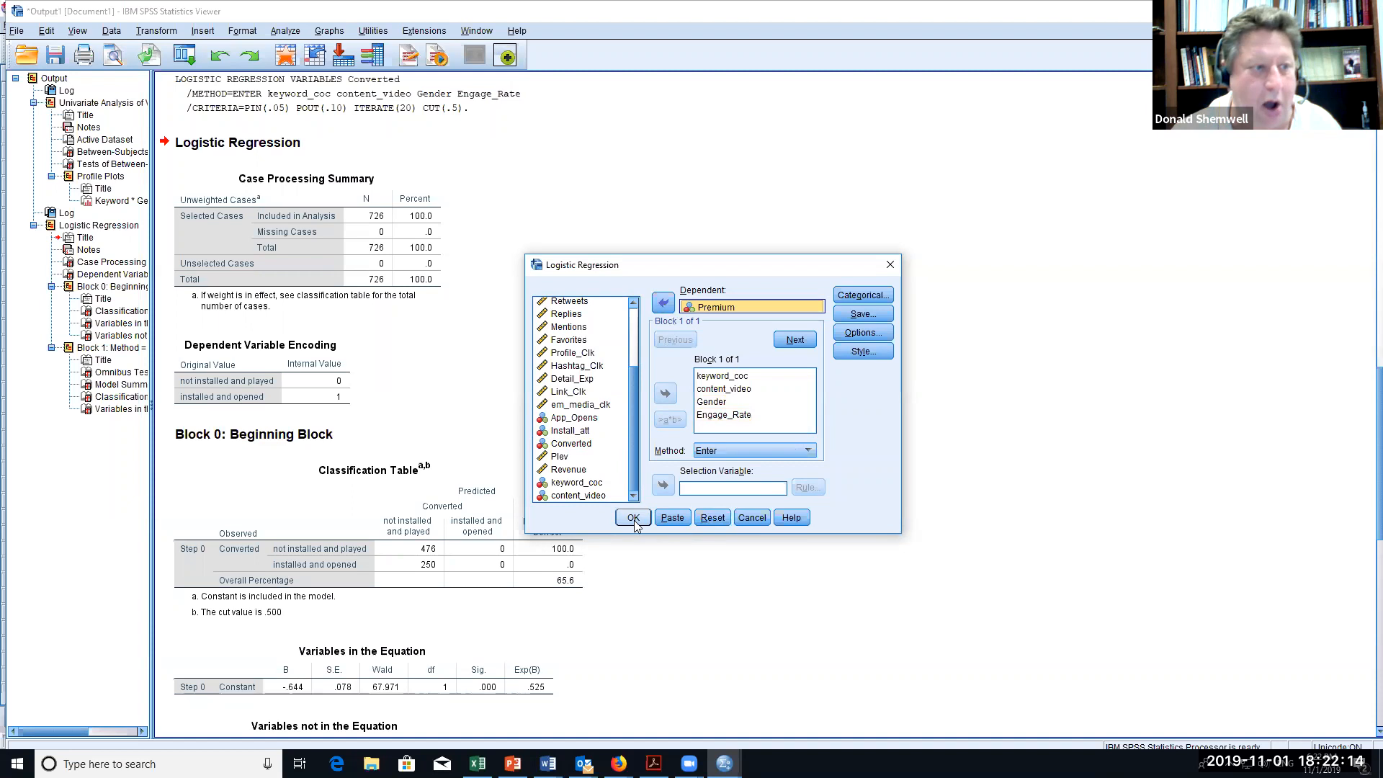
pyautogui.click(809, 452)
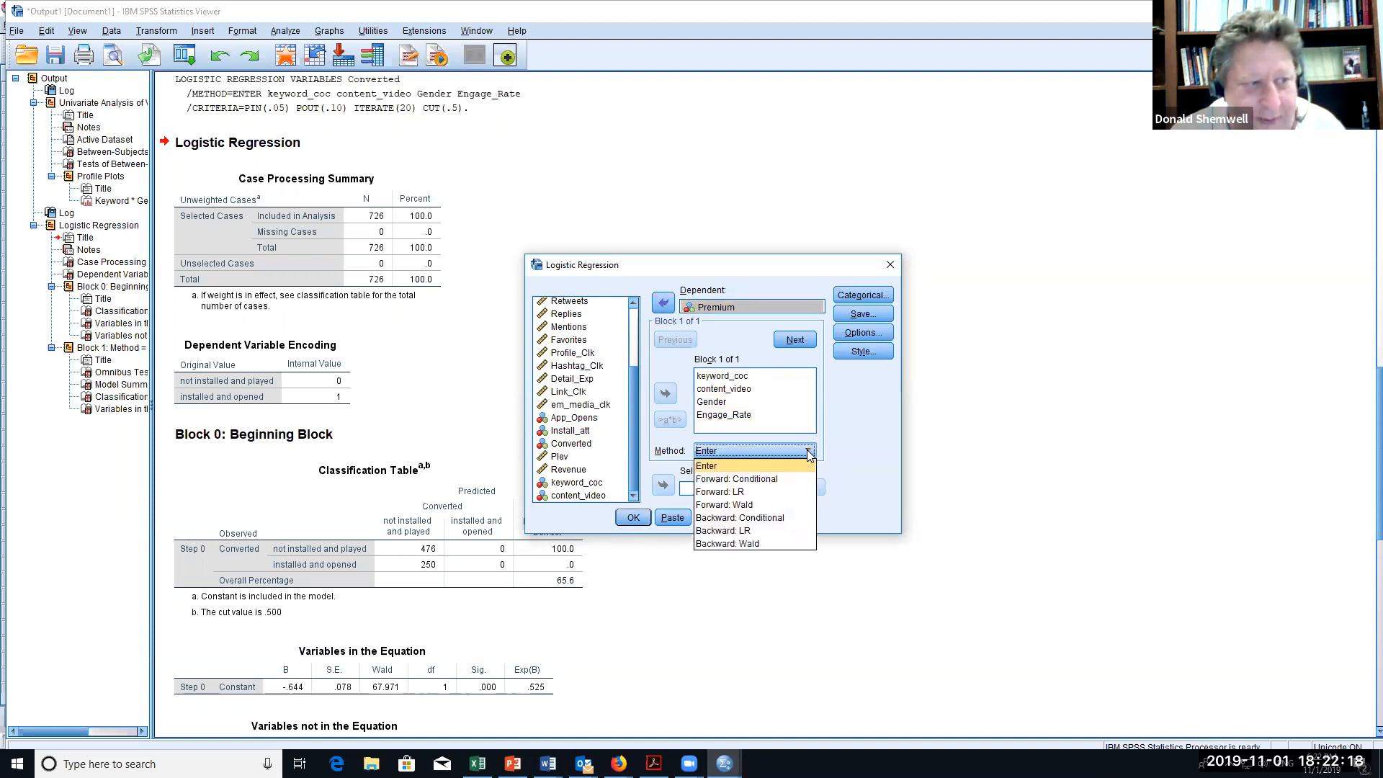
pyautogui.click(749, 452)
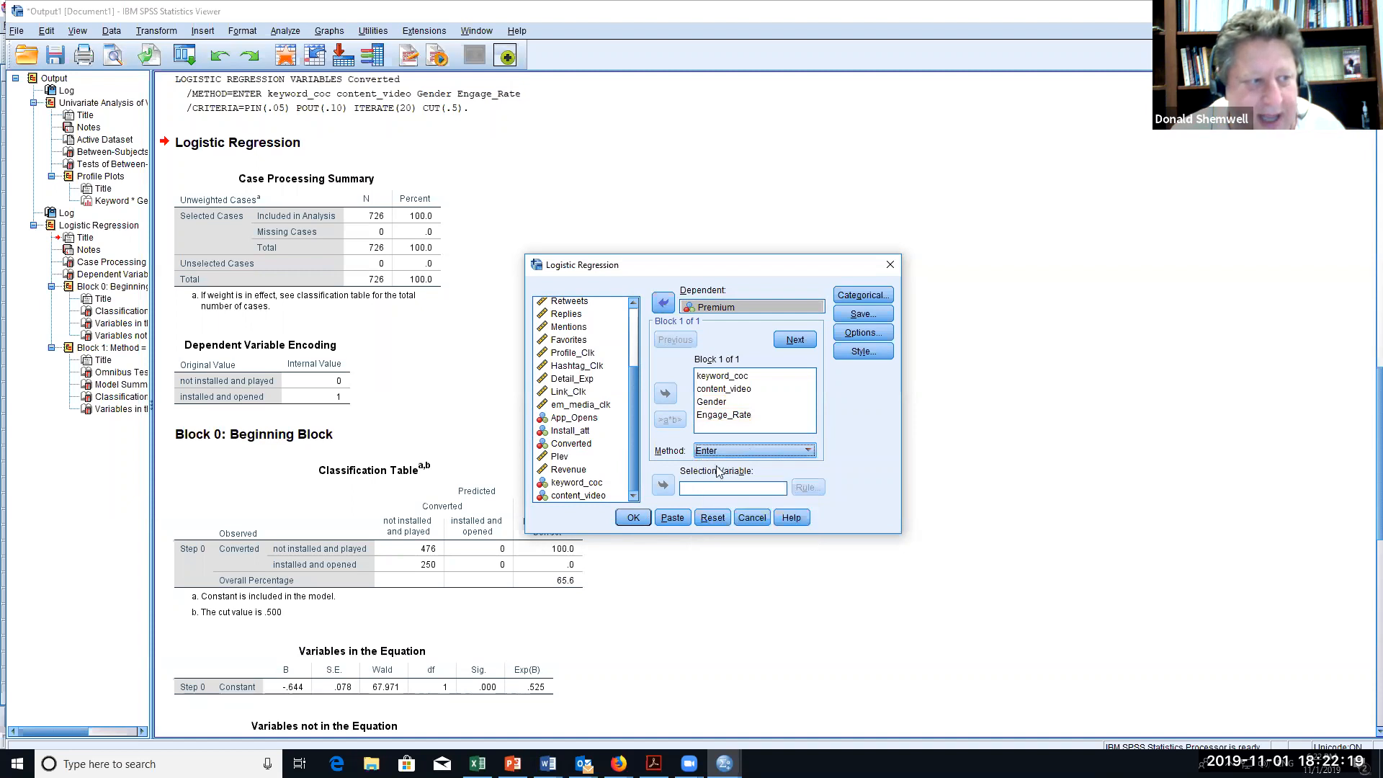
pyautogui.click(634, 518)
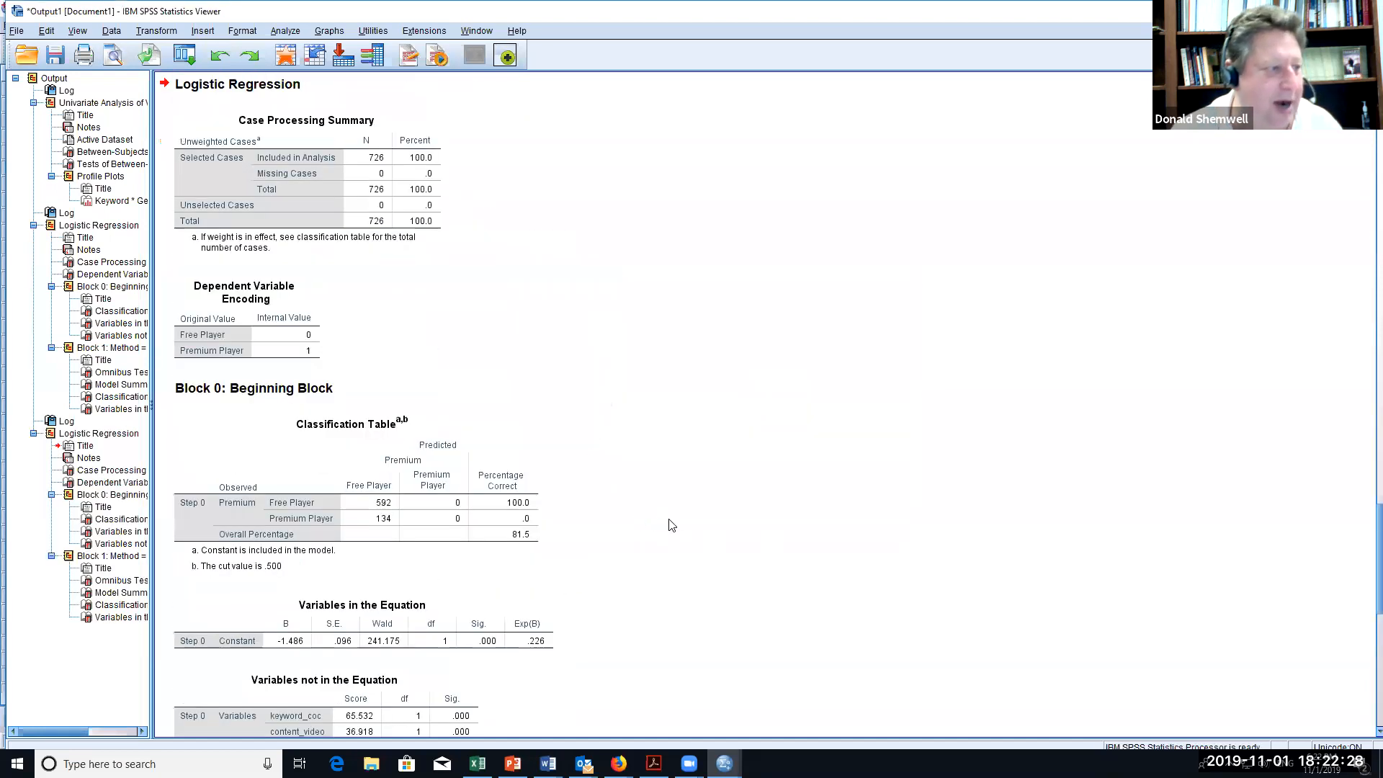
pyautogui.scroll(-5, 670, 526)
pyautogui.scroll(-1, 670, 526)
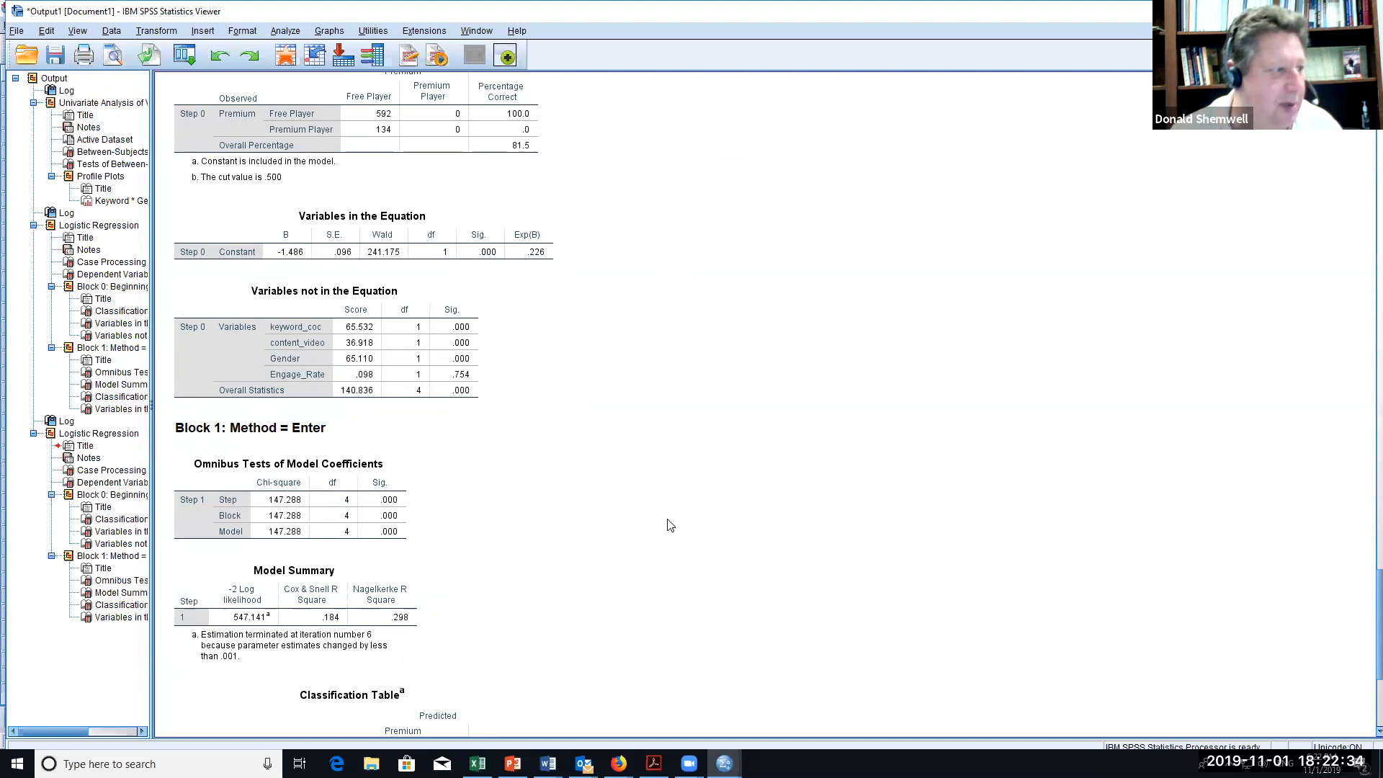
pyautogui.scroll(-4, 670, 526)
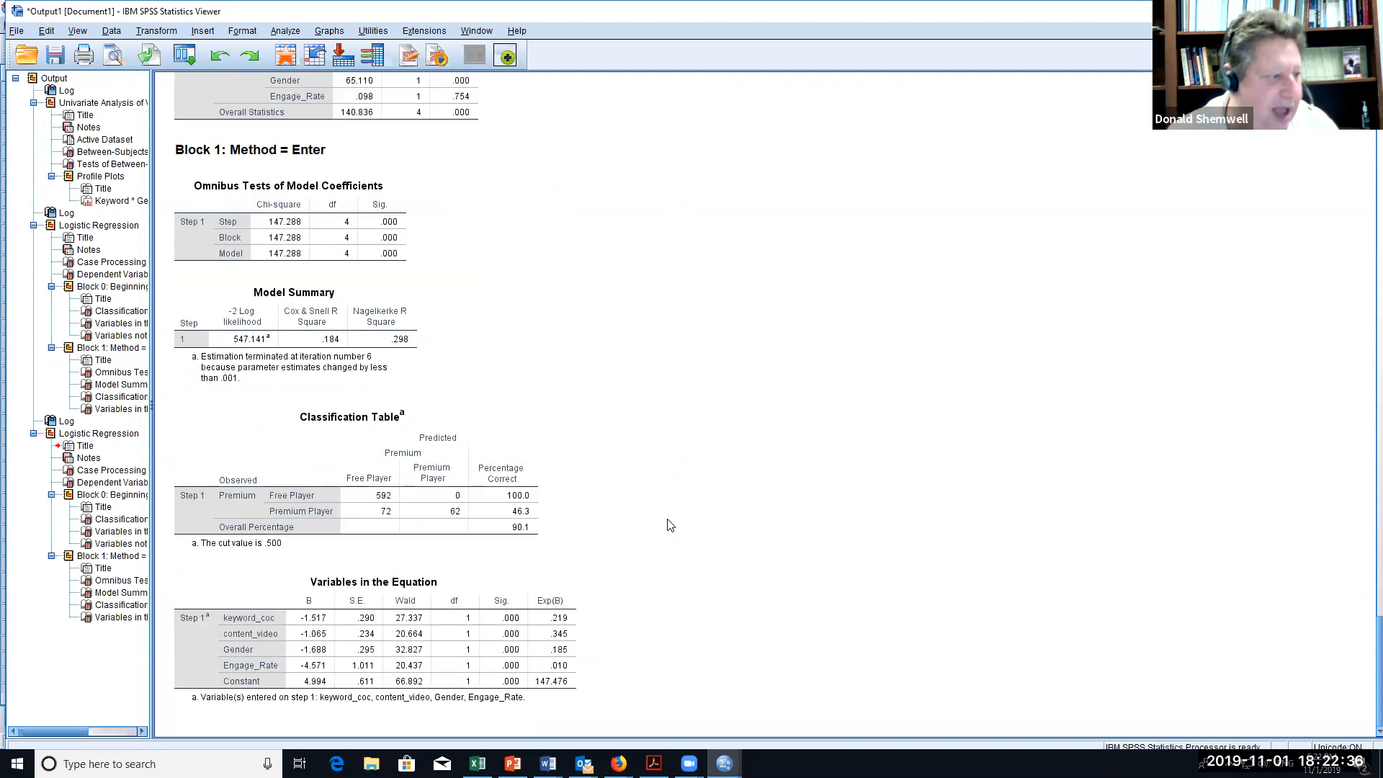
pyautogui.click(530, 689)
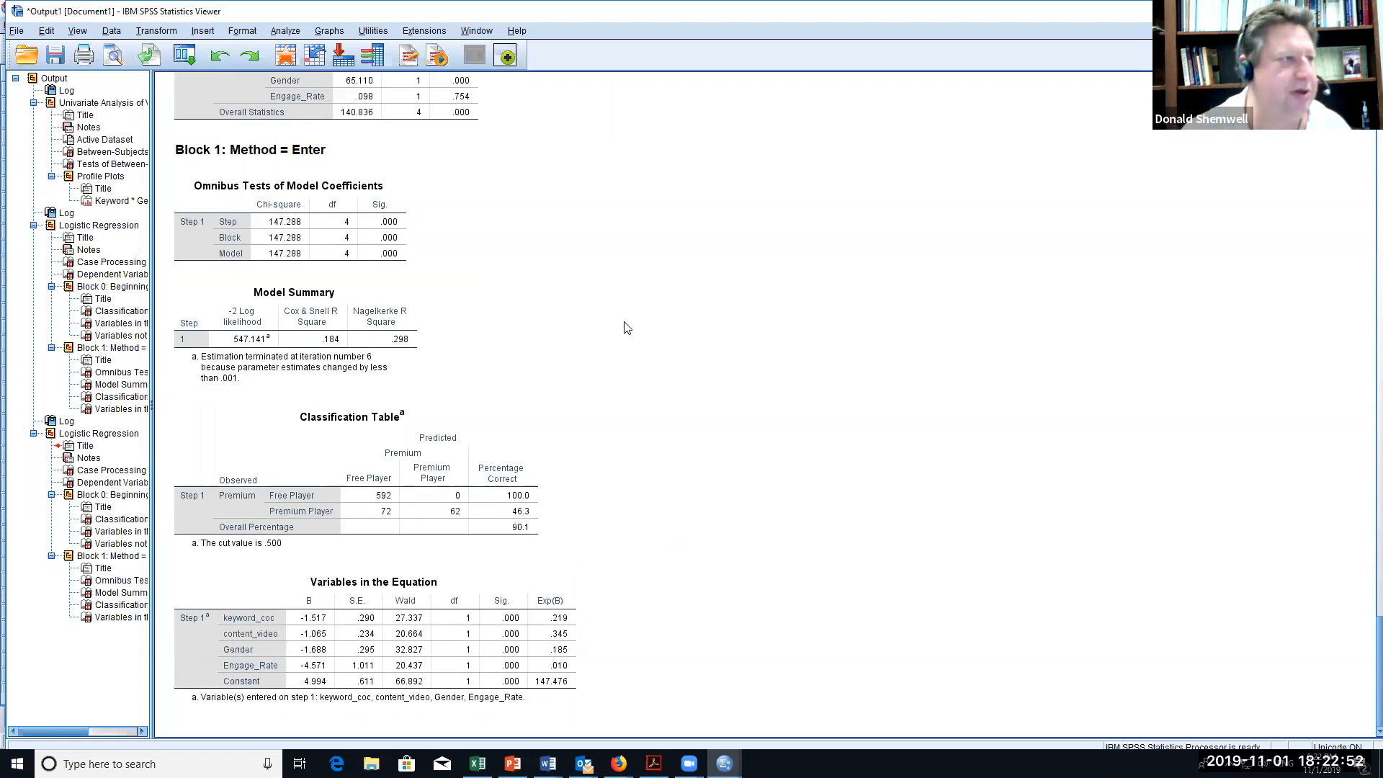
# - Start a linear regression and assign Revenue as its dependent variable
pyautogui.scroll(10, 620, 328)
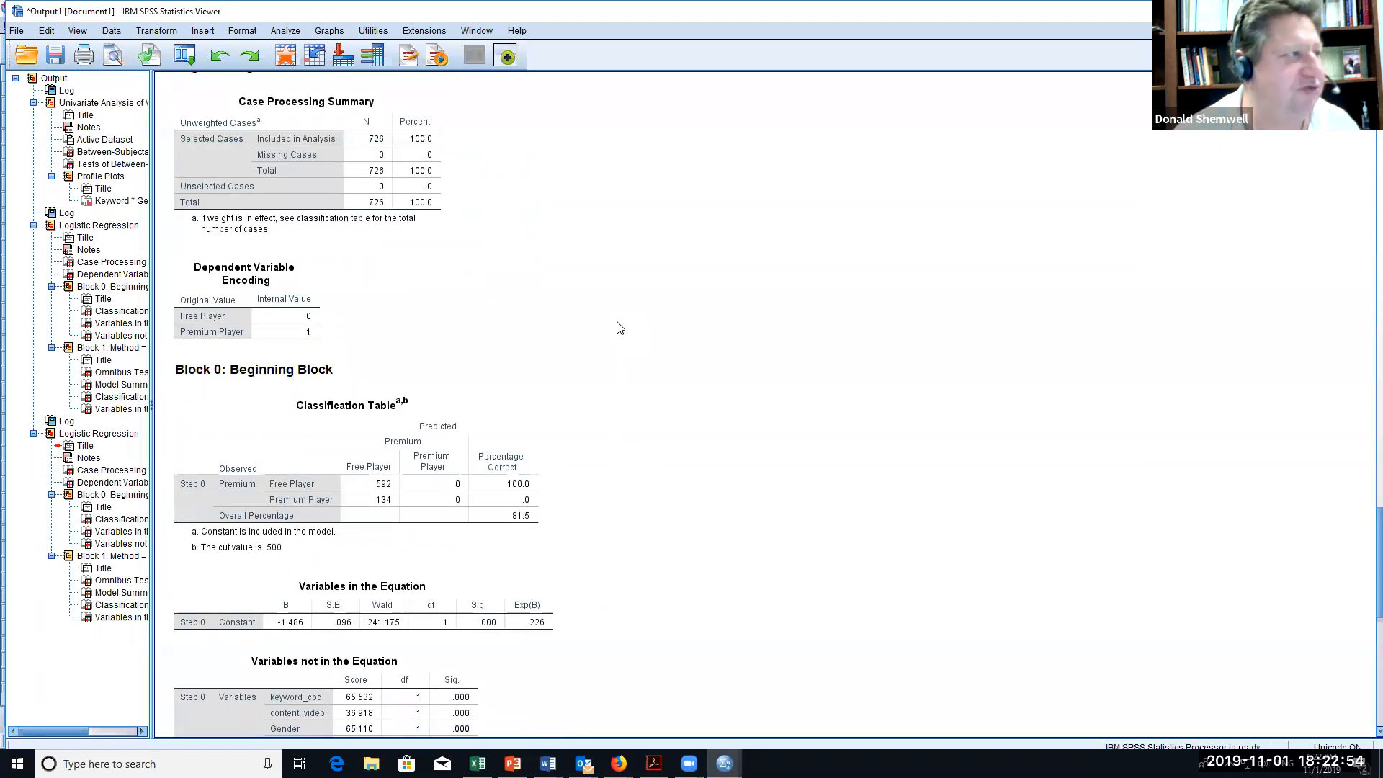
pyautogui.scroll(-10, 620, 328)
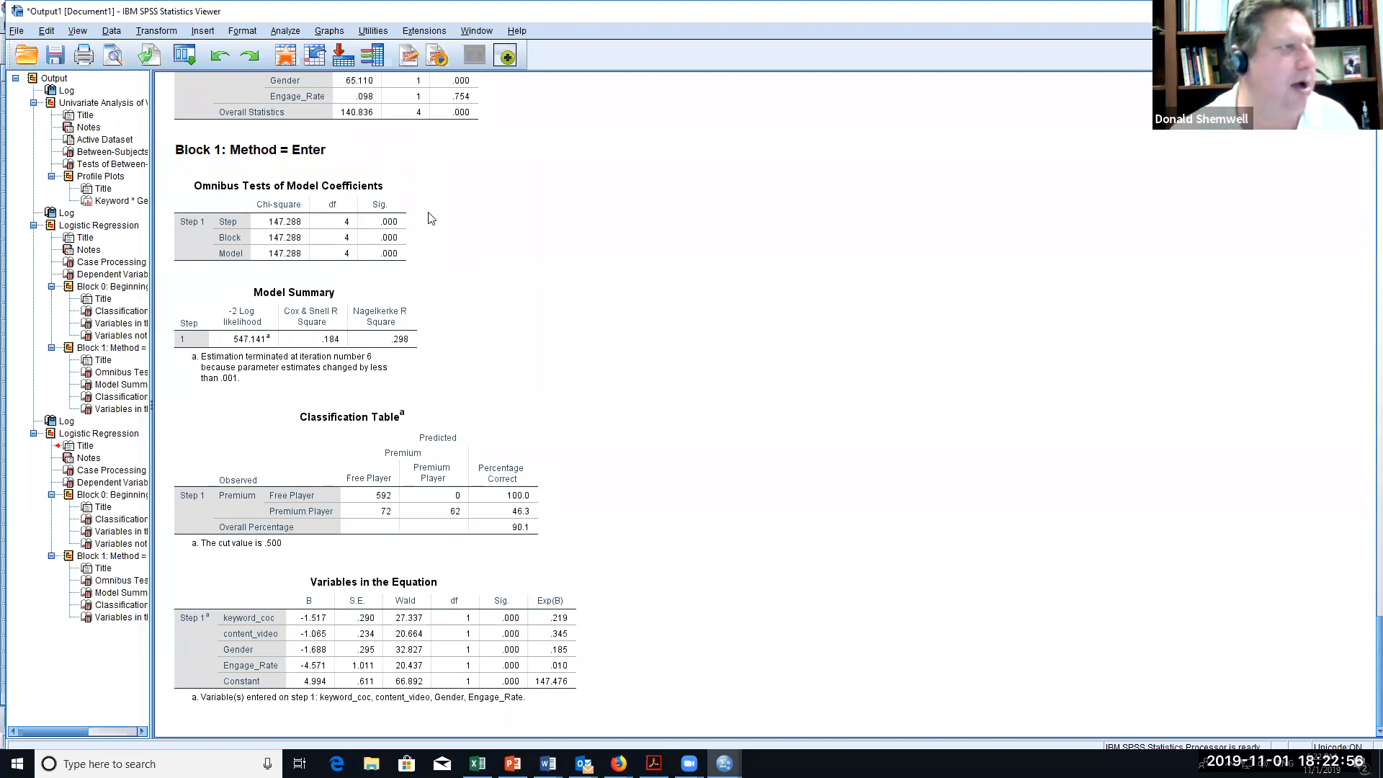
pyautogui.click(285, 31)
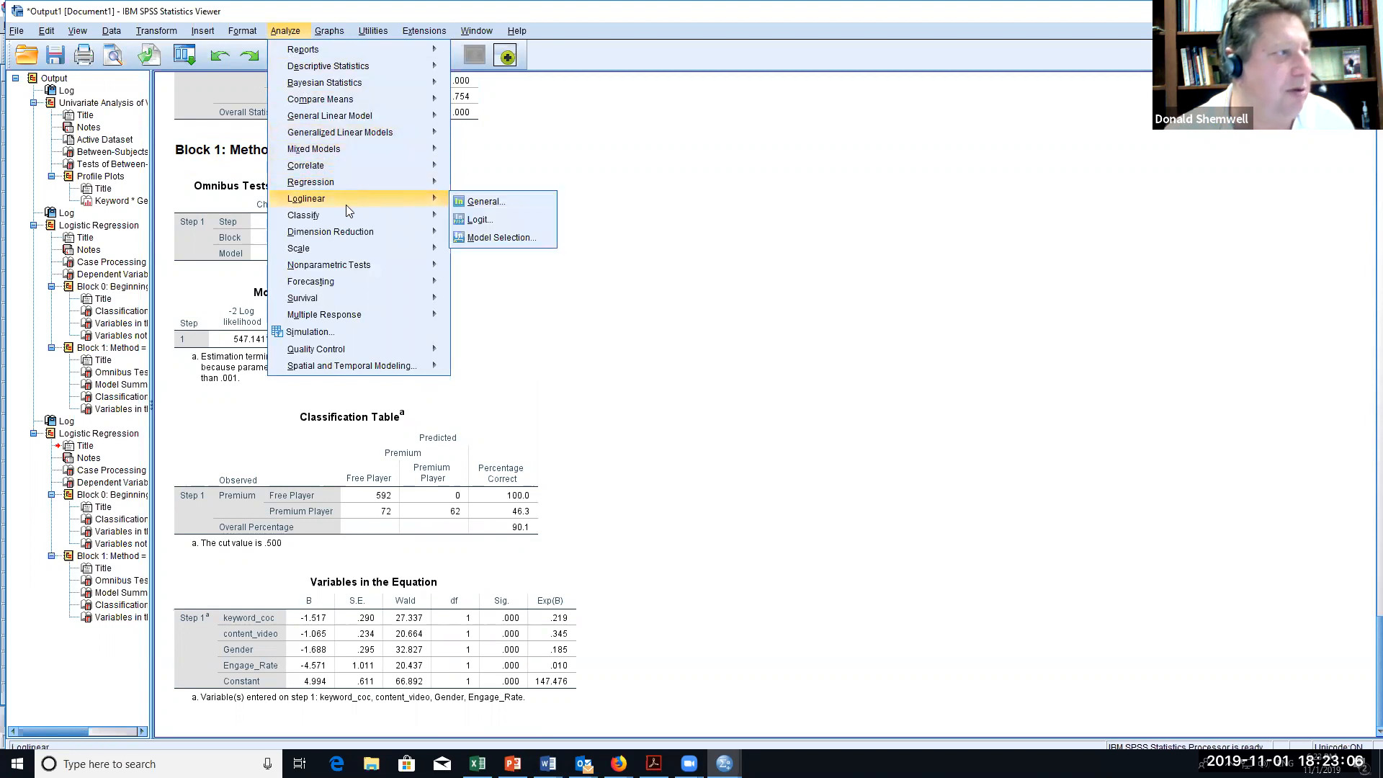
pyautogui.moveTo(388, 156)
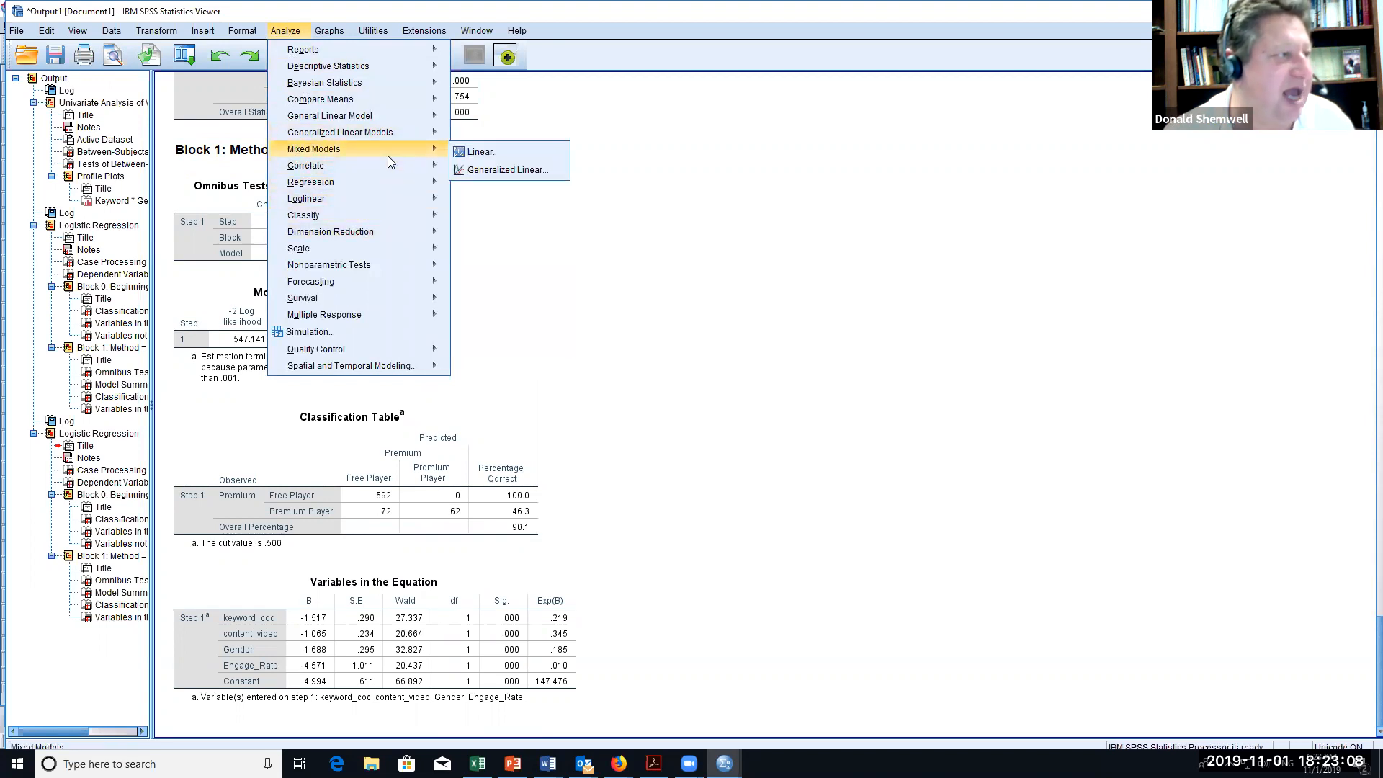
pyautogui.moveTo(406, 180)
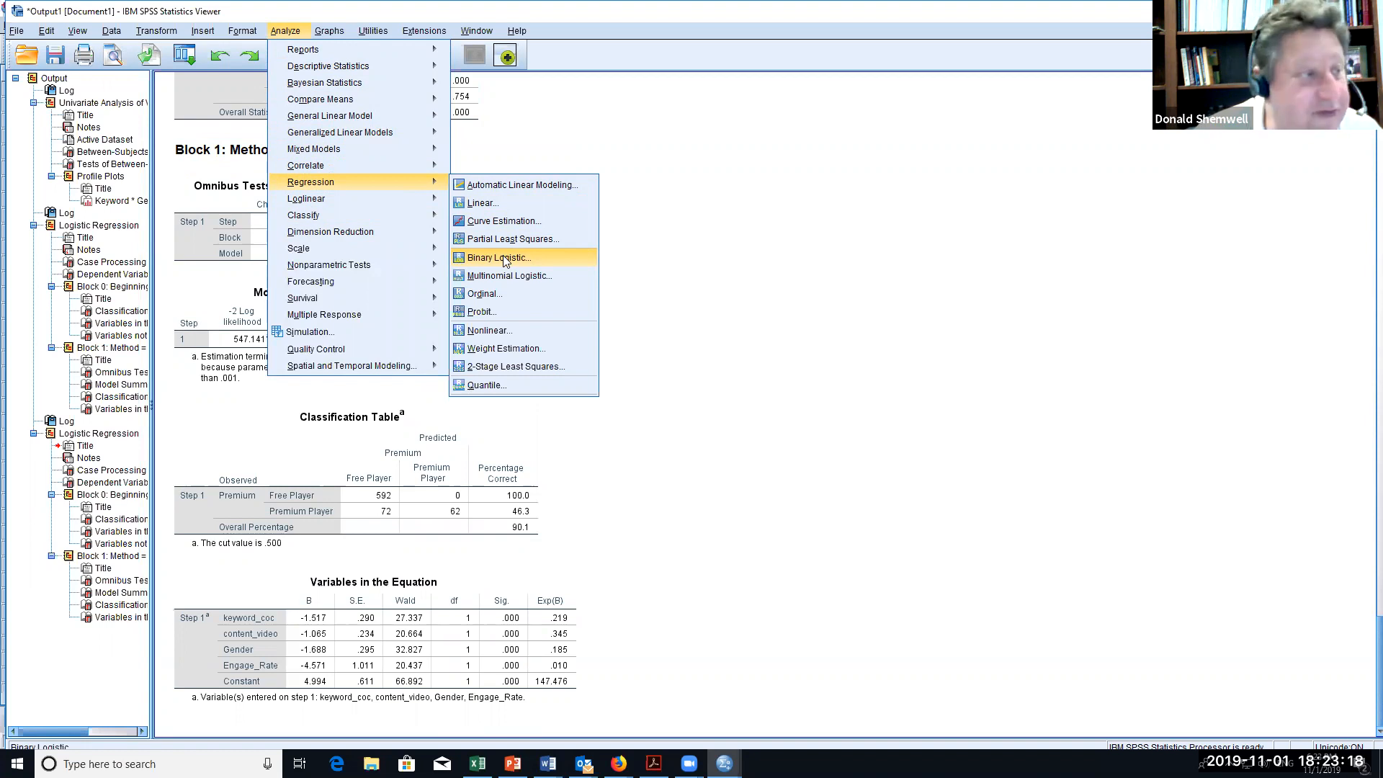
pyautogui.click(479, 205)
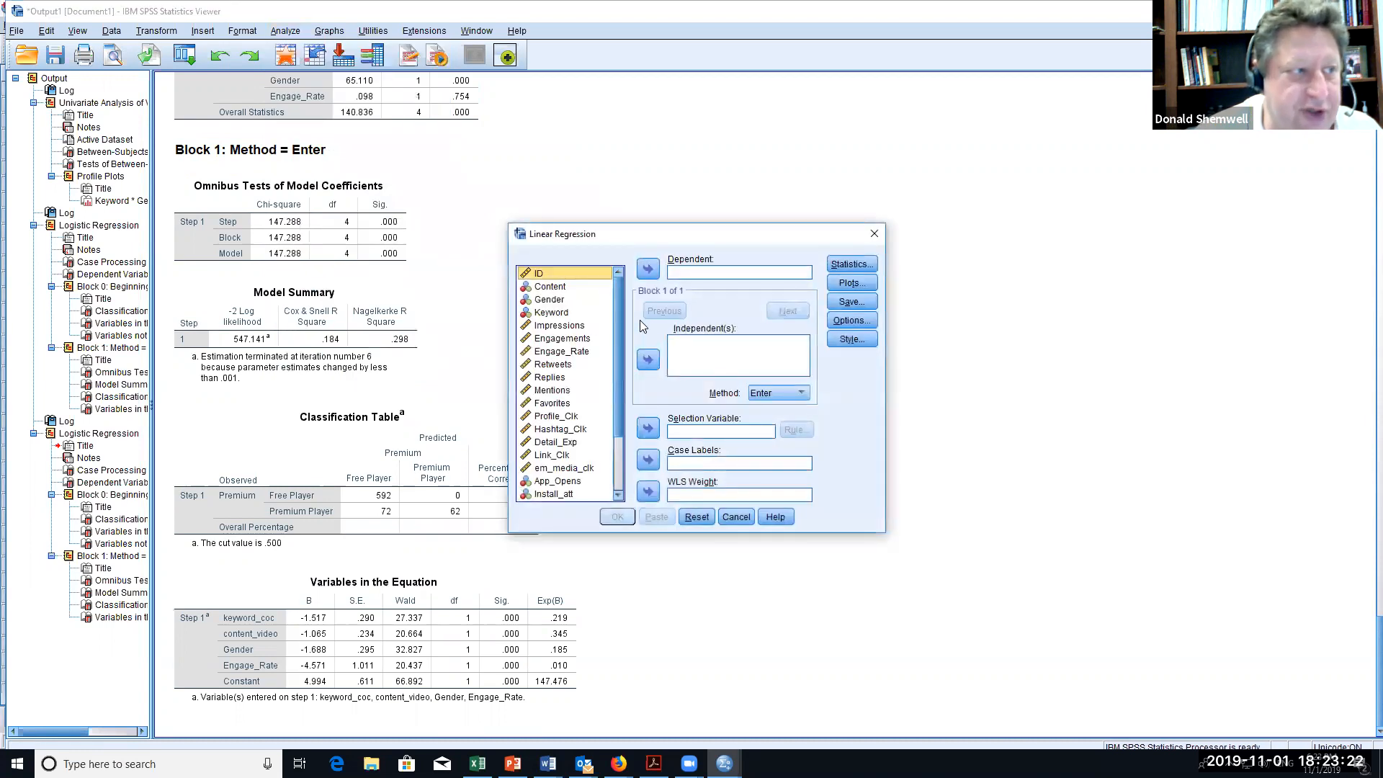
pyautogui.scroll(-2, 615, 366)
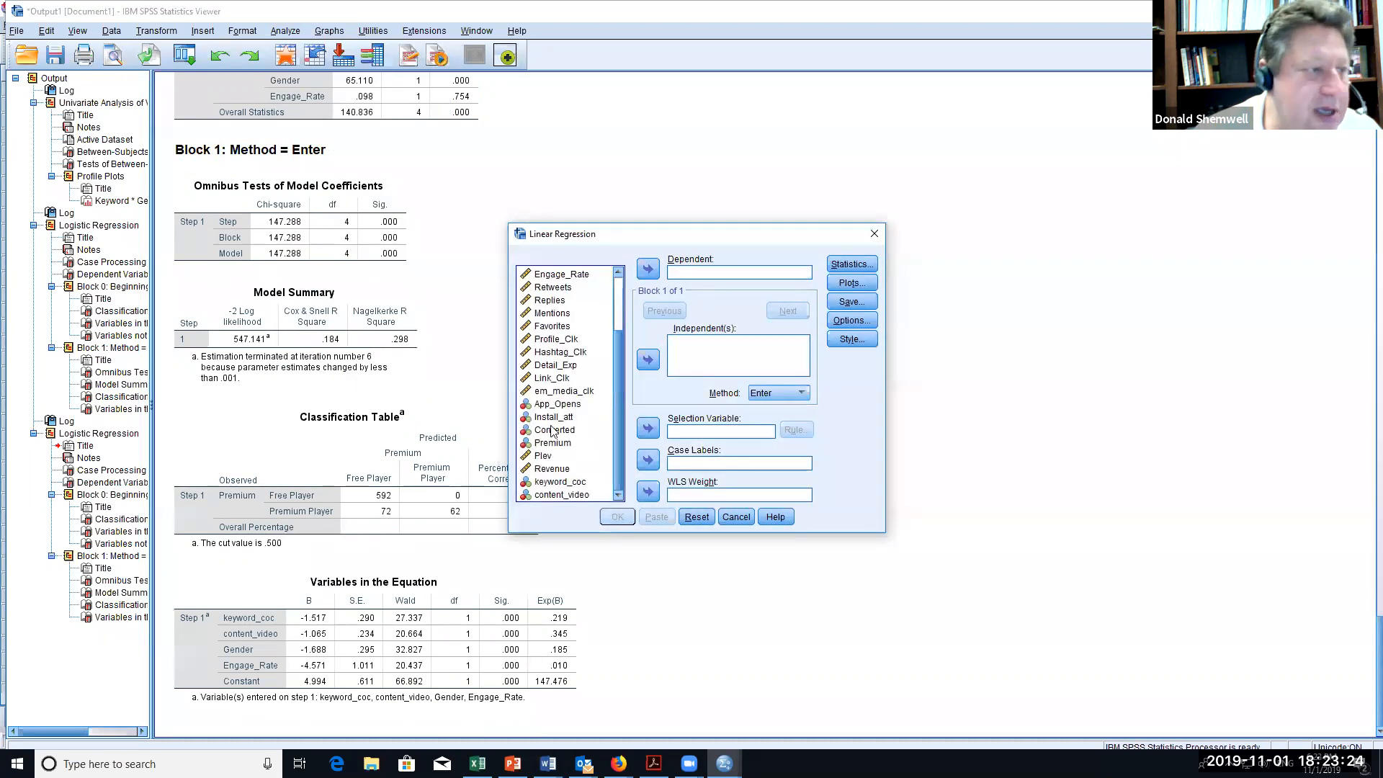
pyautogui.click(549, 469)
pyautogui.click(646, 269)
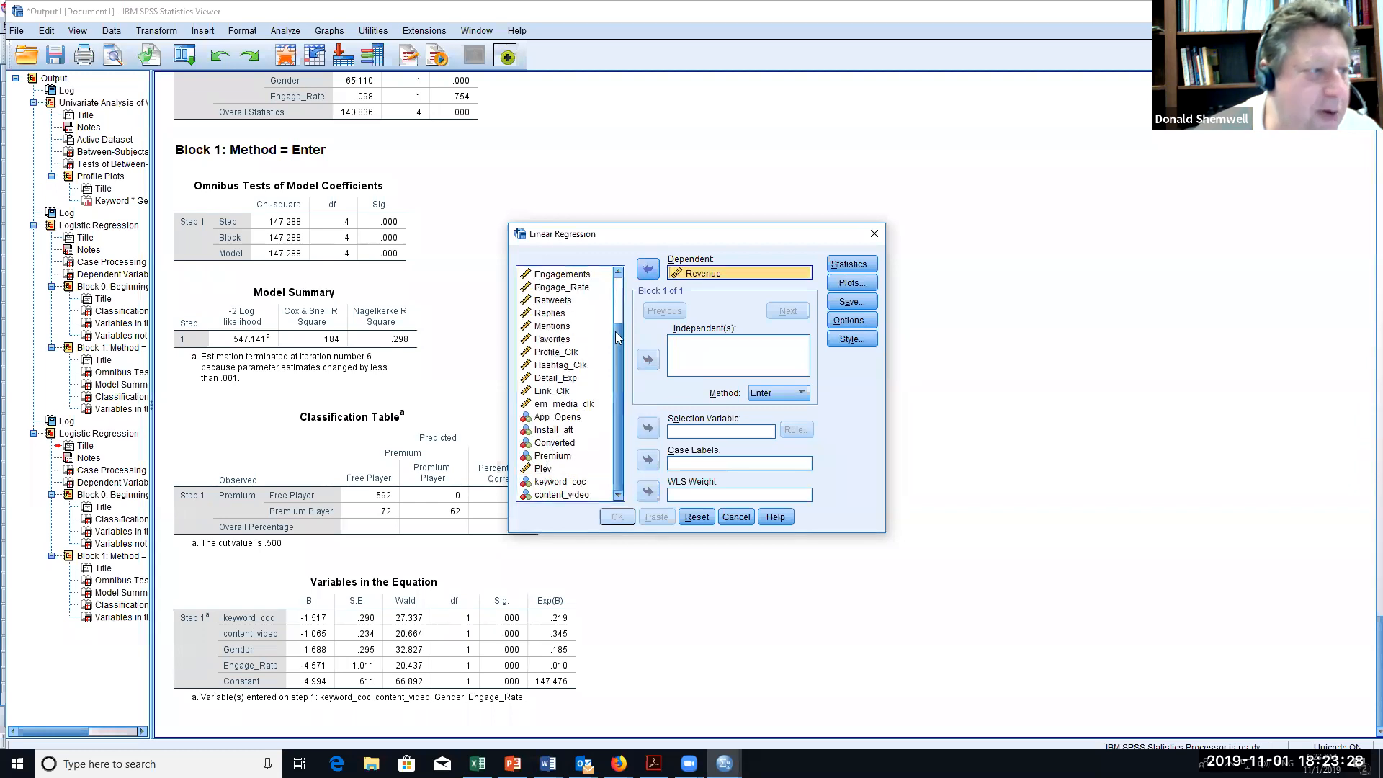
# - Add keyword_coc and content_video as independent variables of the Revenue regression
pyautogui.click(555, 484)
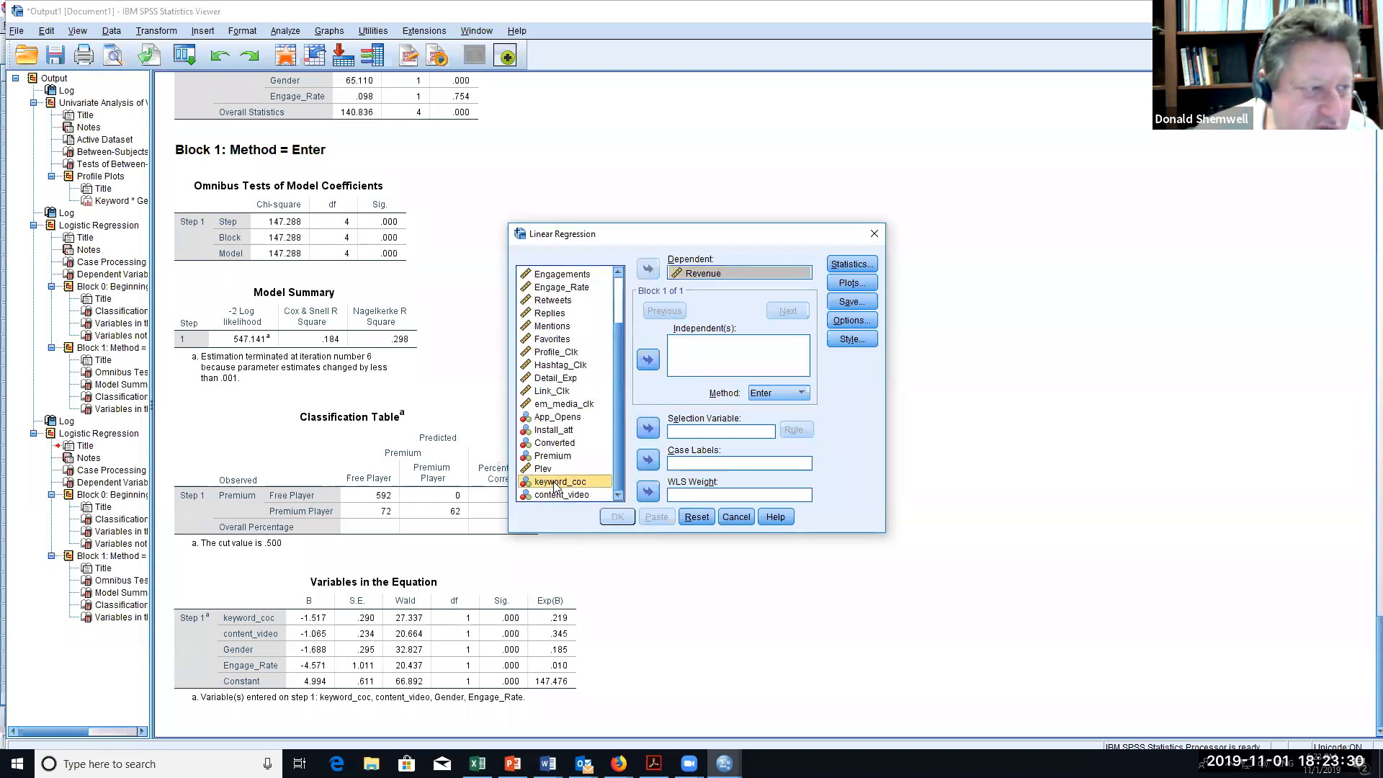
pyautogui.scroll(2, 616, 406)
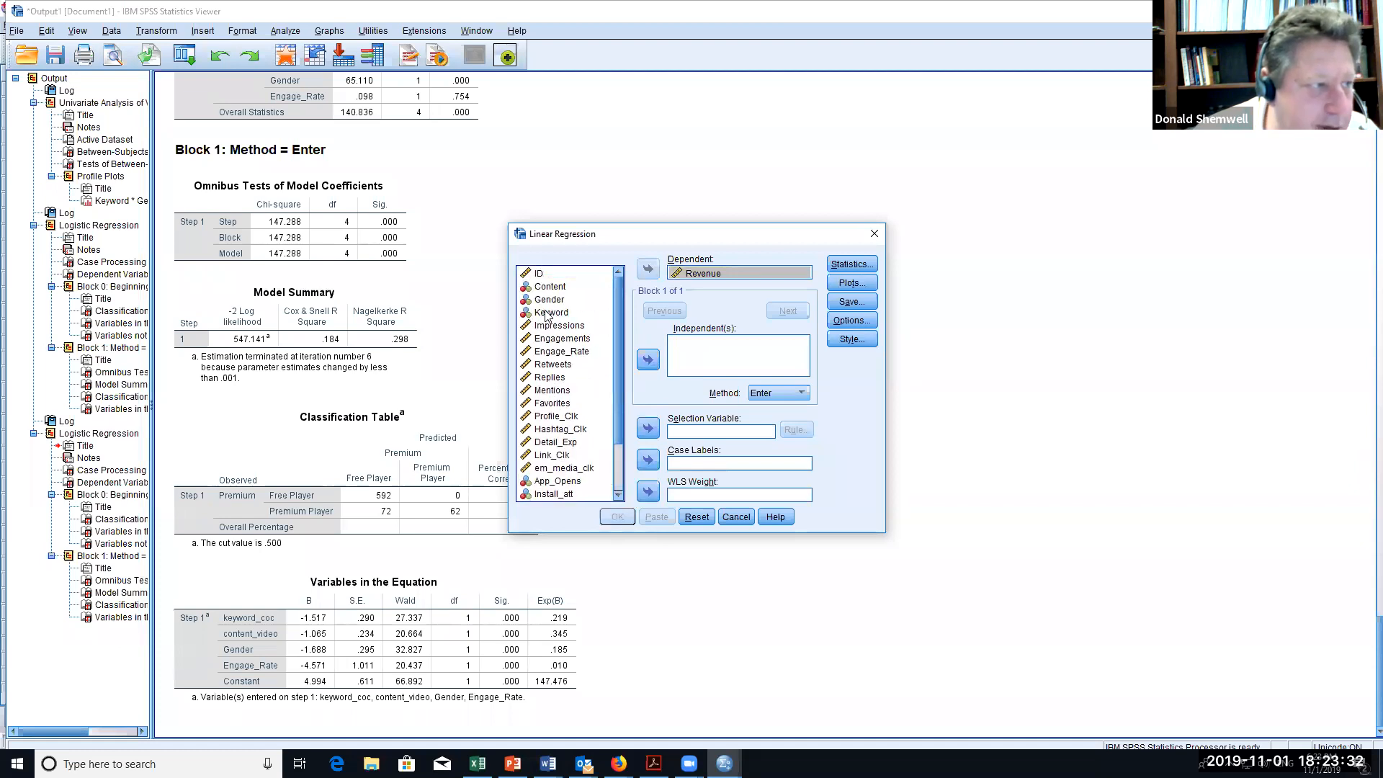
pyautogui.scroll(-2, 611, 373)
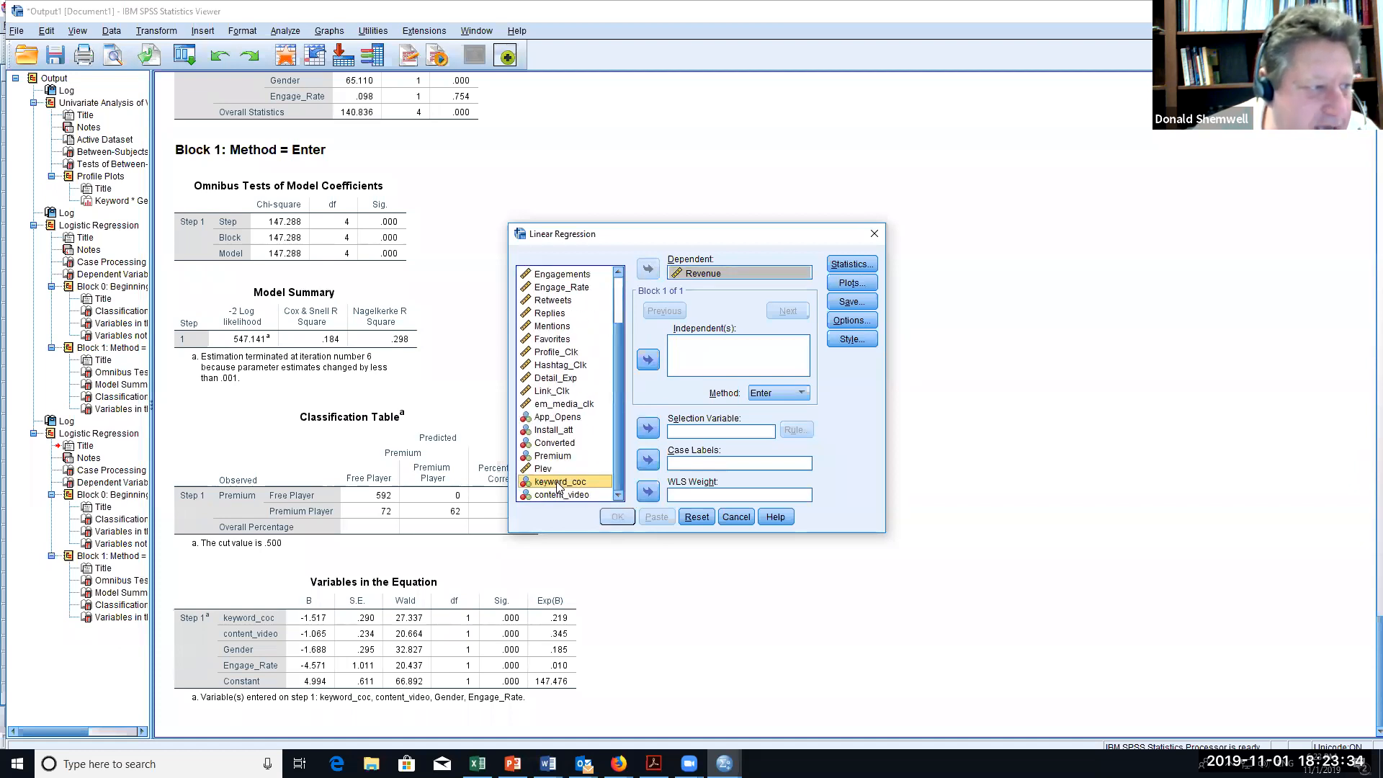
pyautogui.click(648, 359)
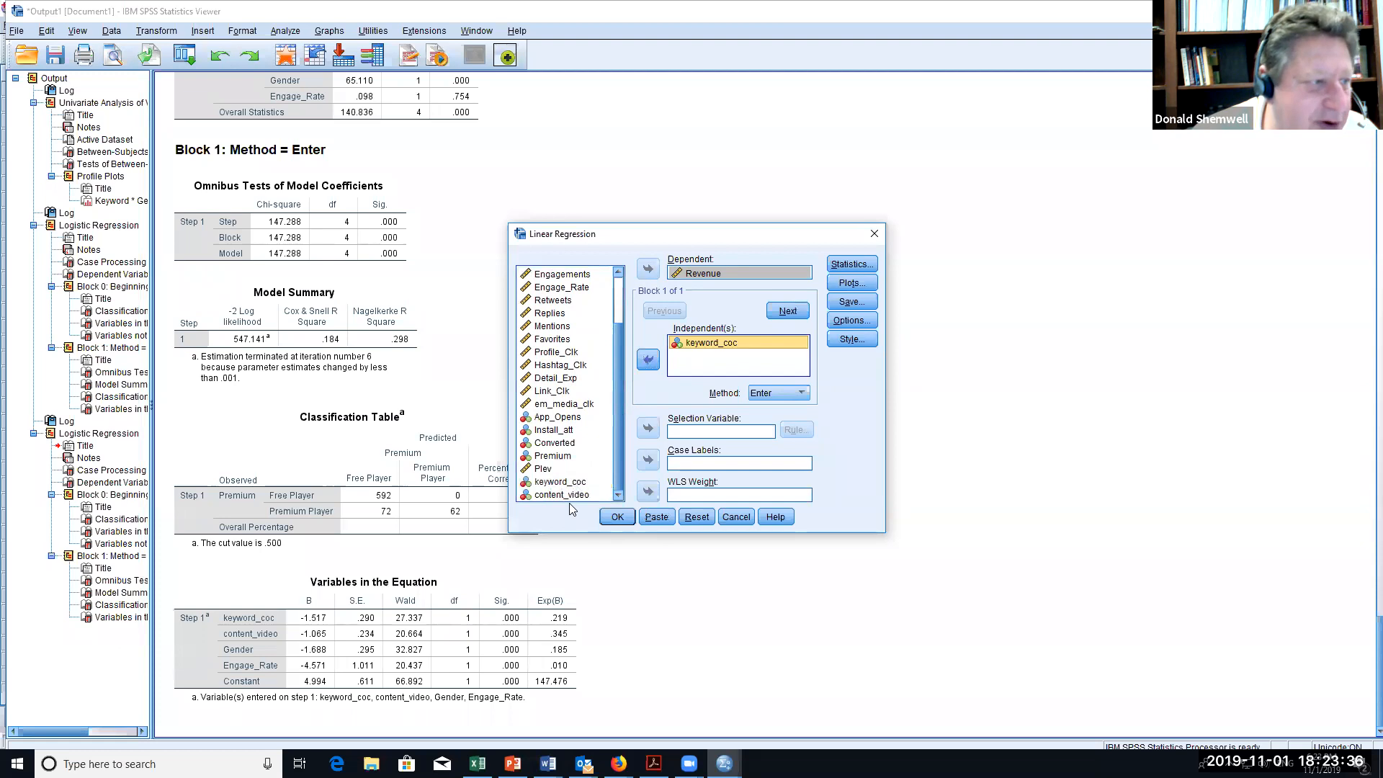
pyautogui.click(568, 495)
pyautogui.click(648, 360)
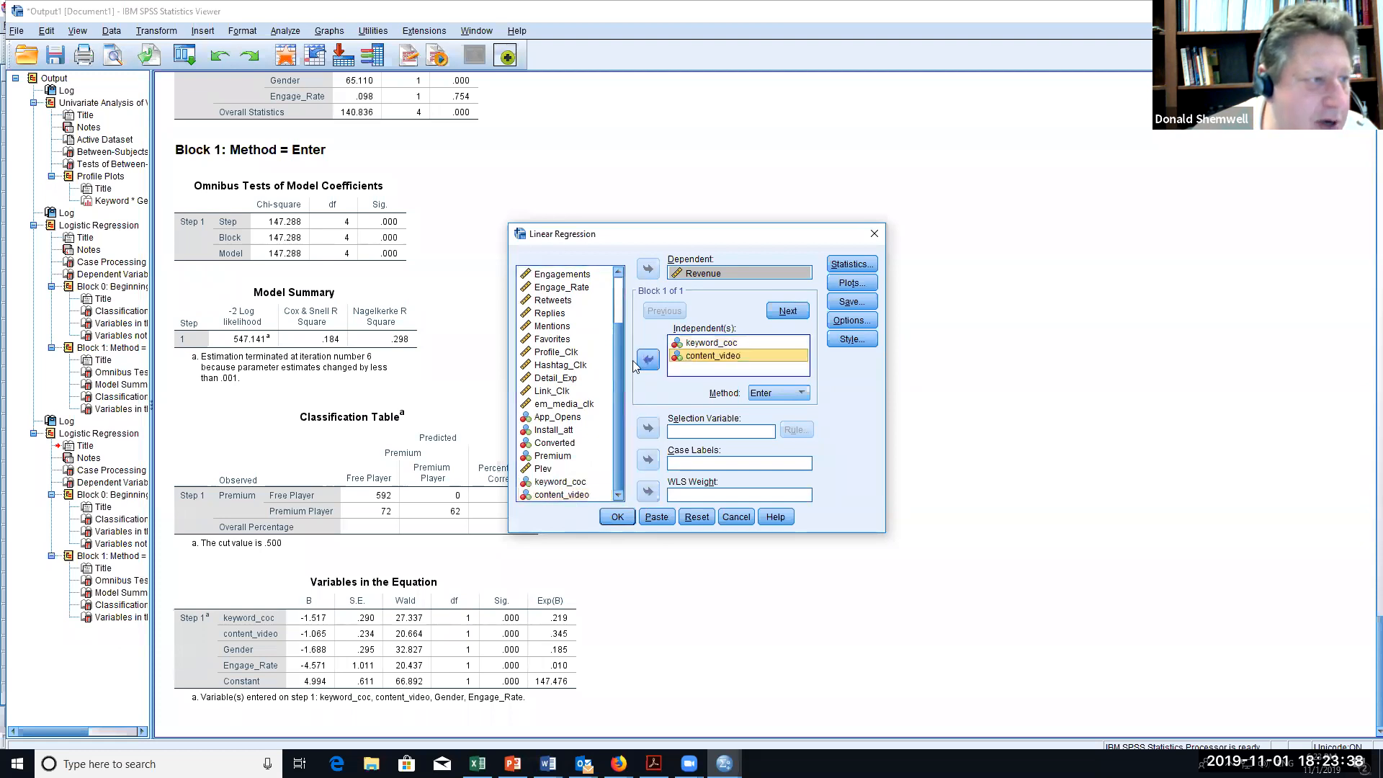
# - Add Gender and Engage_Rate to the independent variables and run the linear regression with the Enter method
pyautogui.moveTo(613, 372); pyautogui.dragTo(619, 349)
pyautogui.scroll(1, 619, 345)
pyautogui.click(549, 299)
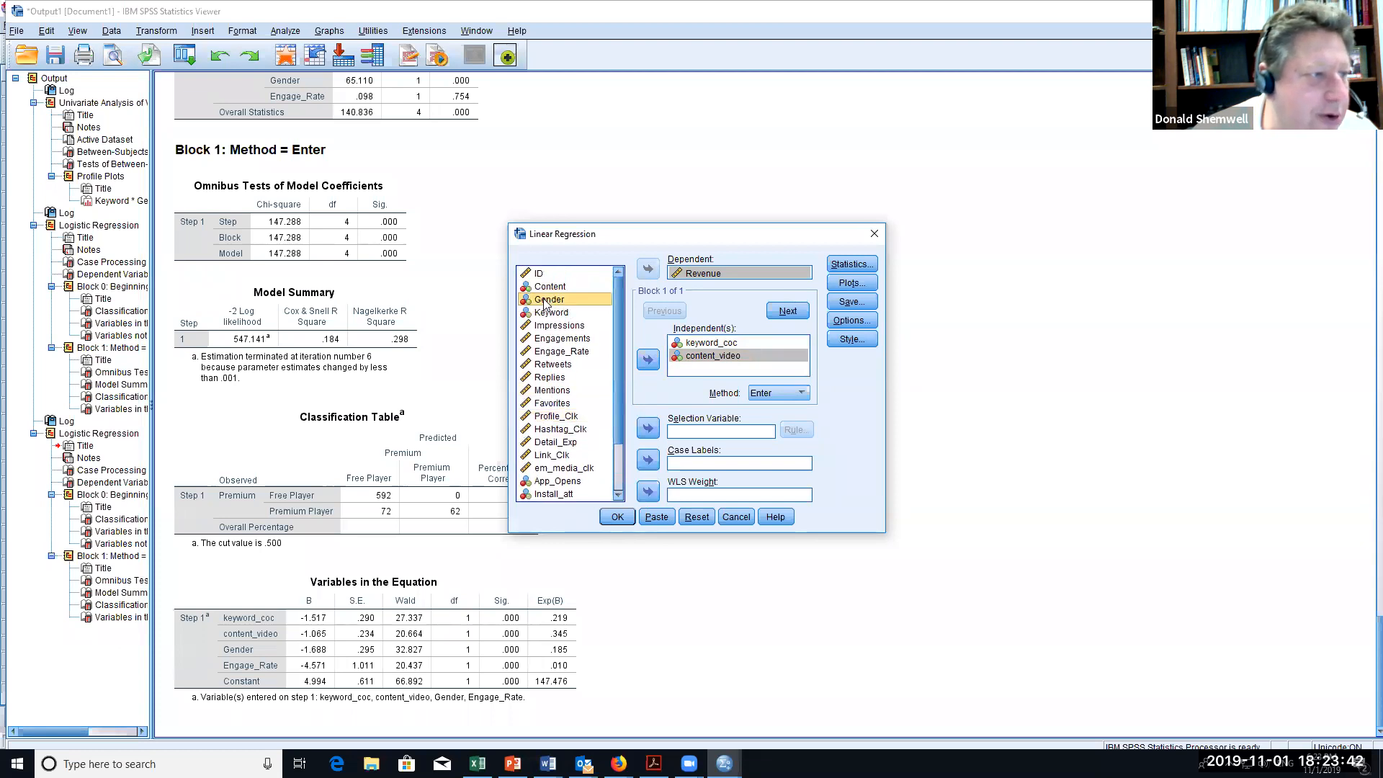
pyautogui.click(647, 361)
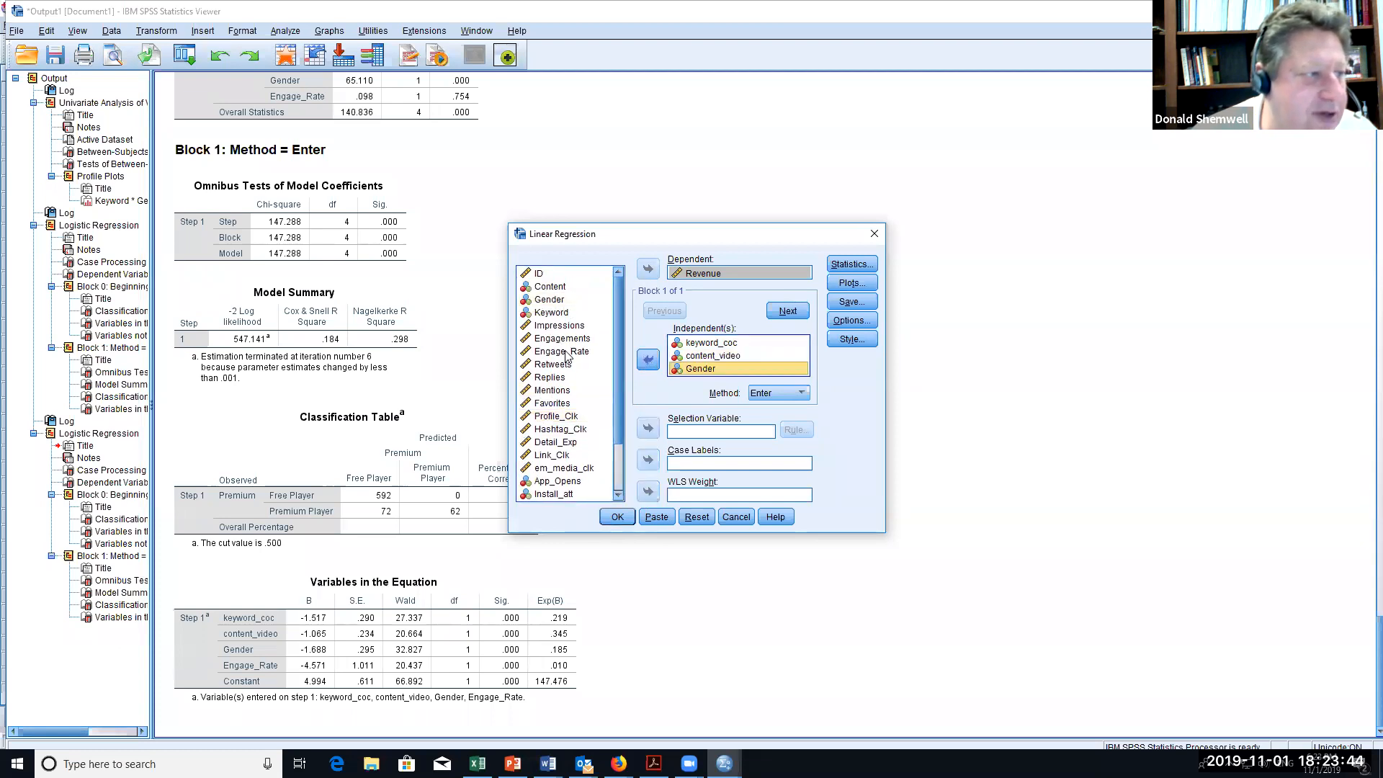
pyautogui.click(566, 351)
pyautogui.click(648, 363)
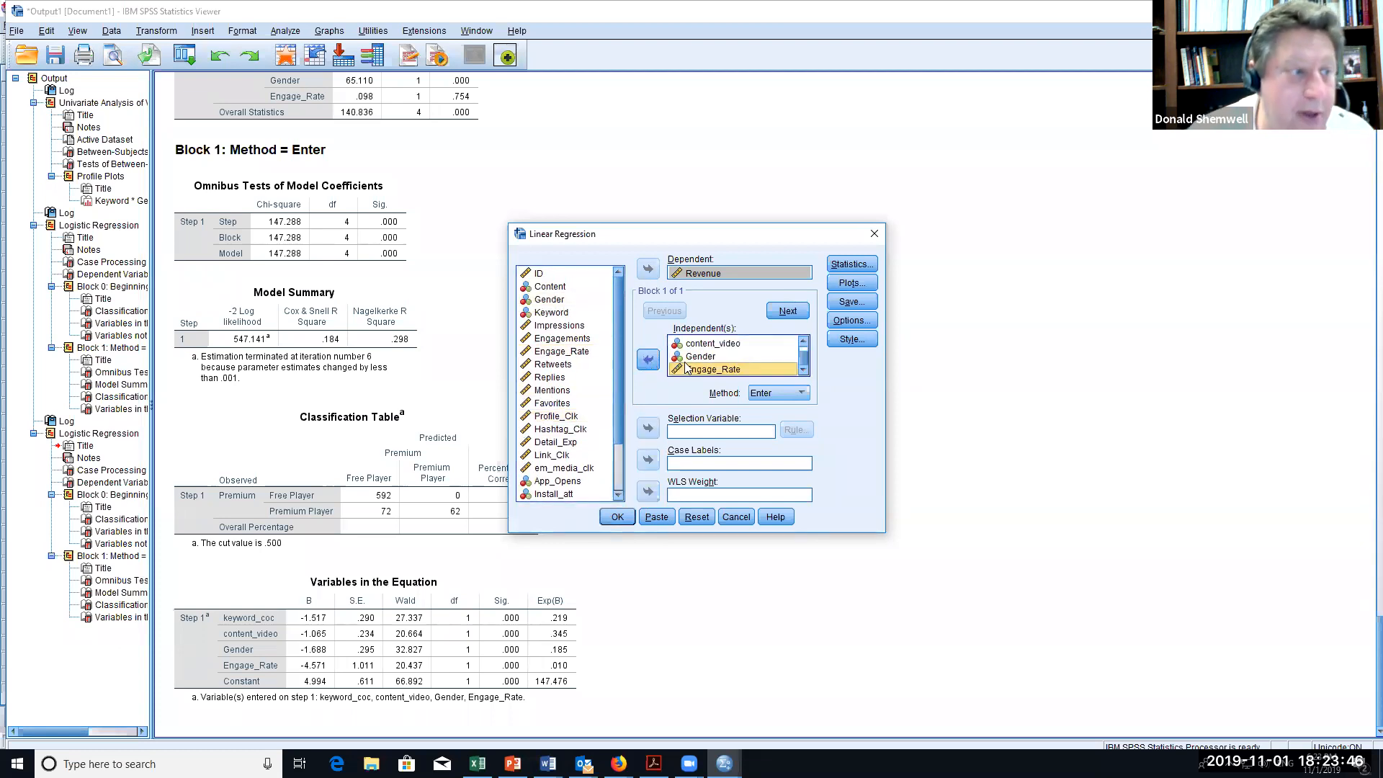
pyautogui.click(619, 517)
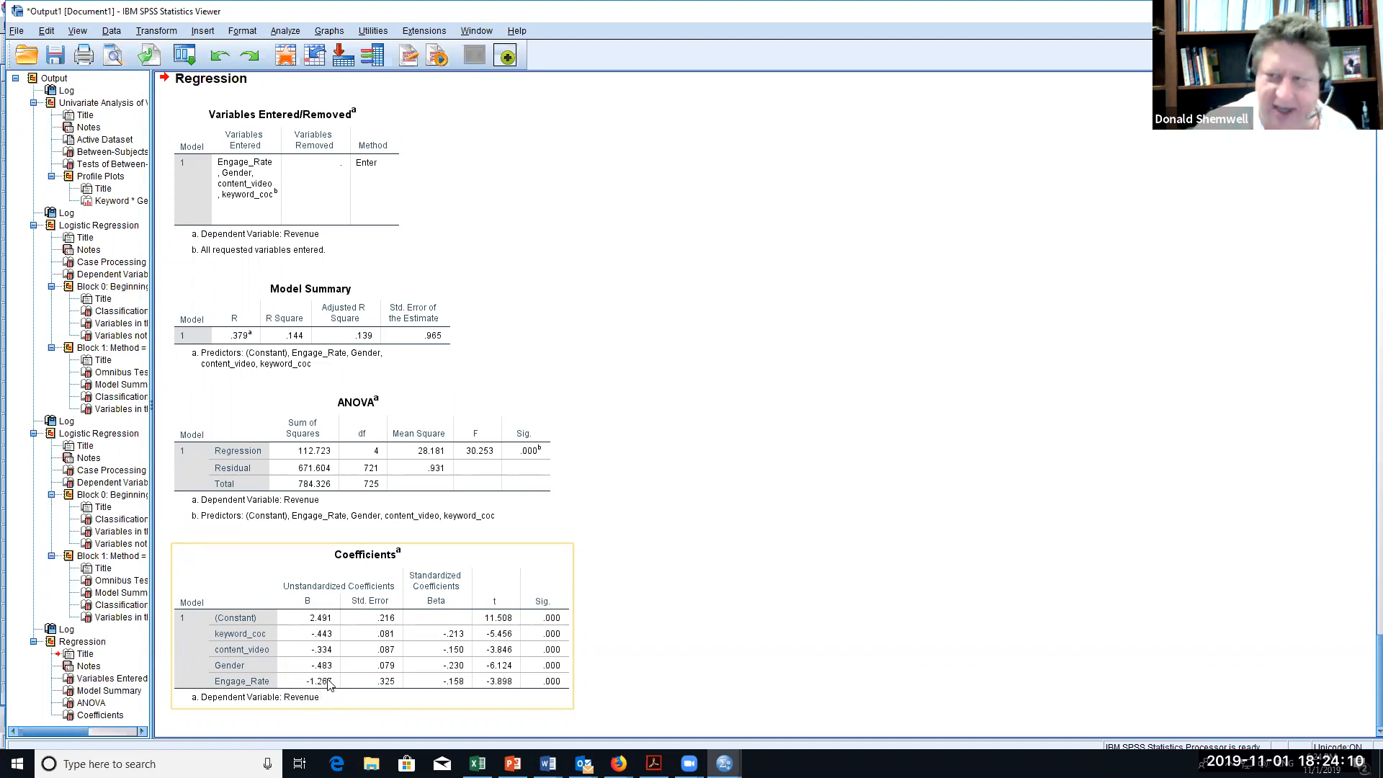
# - Examine the Revenue regression's Model Summary, ANOVA and Coefficients tables and compare them with the earlier Converted and Premium logistic regression output
pyautogui.click(683, 593)
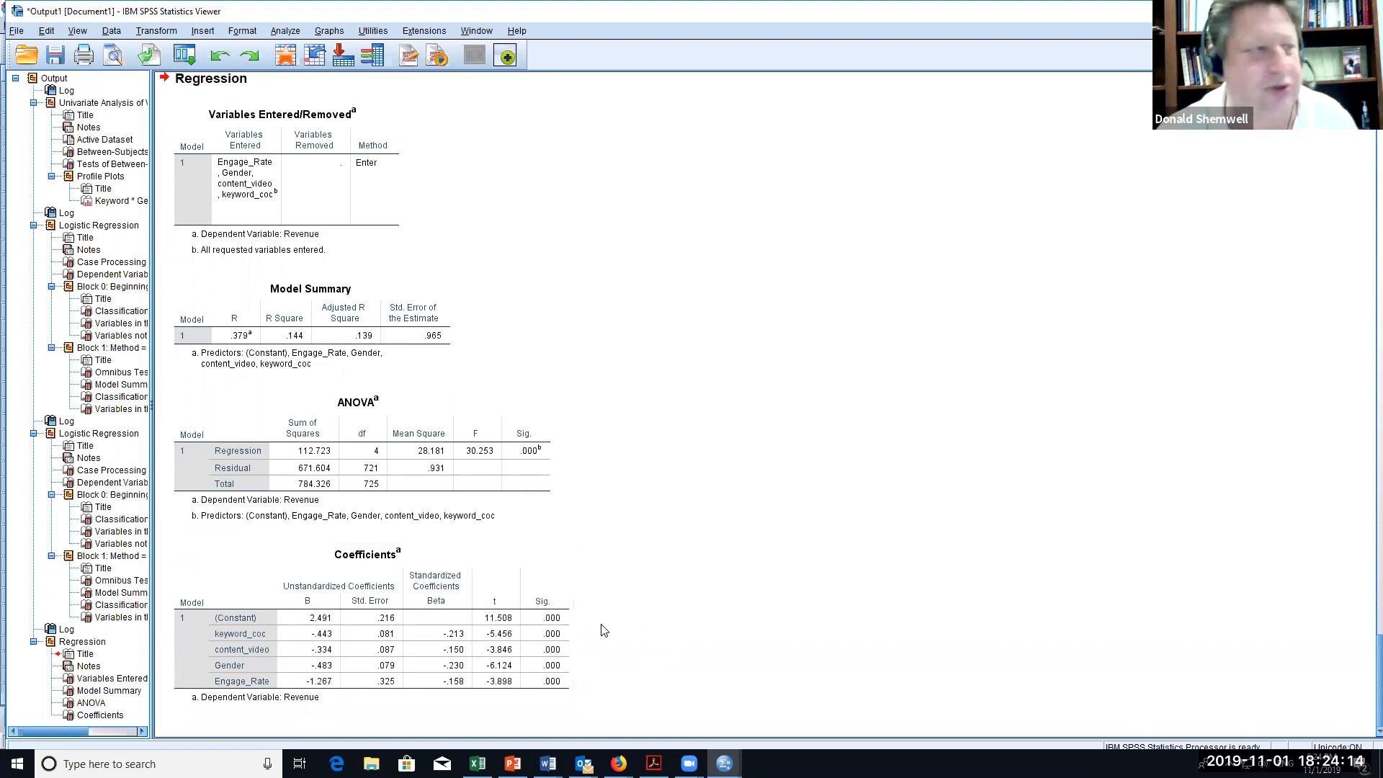
pyautogui.scroll(3, 622, 635)
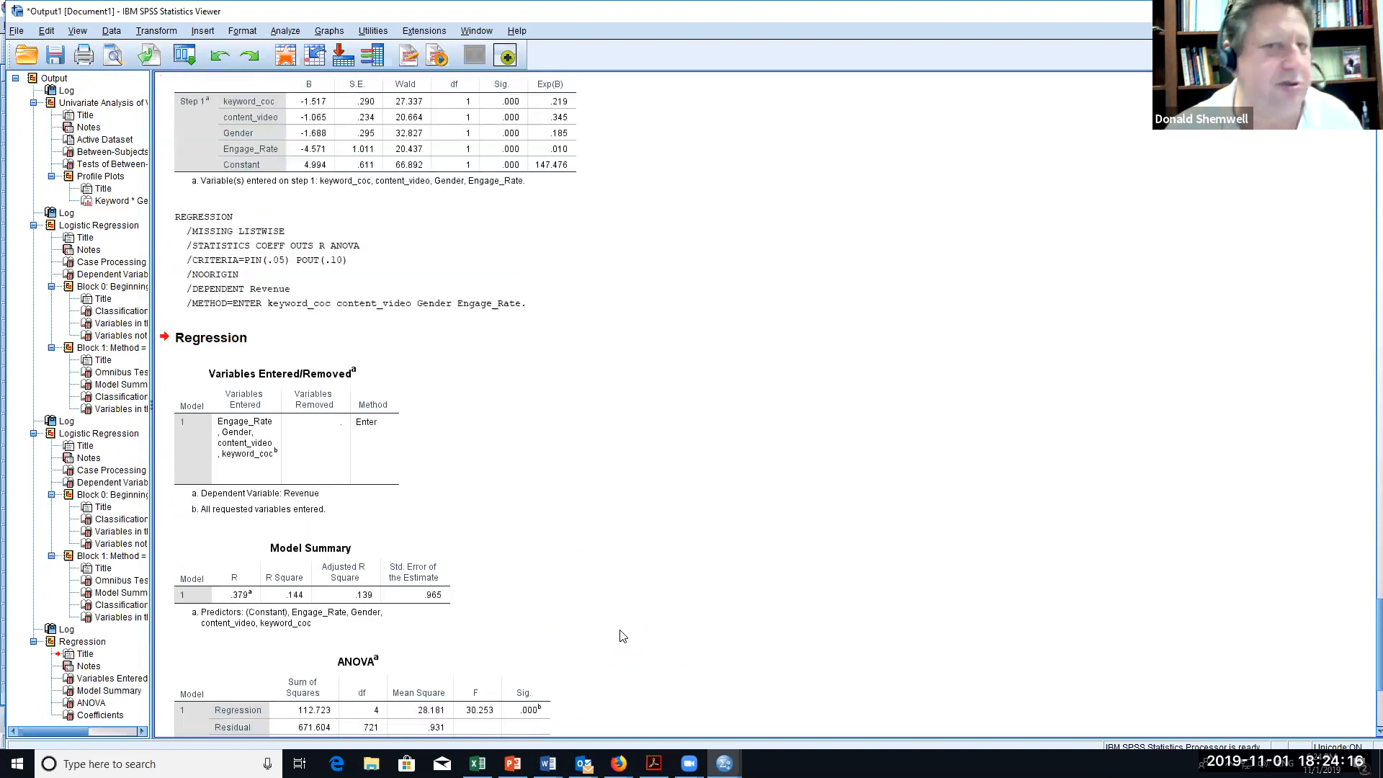
pyautogui.scroll(-3, 622, 635)
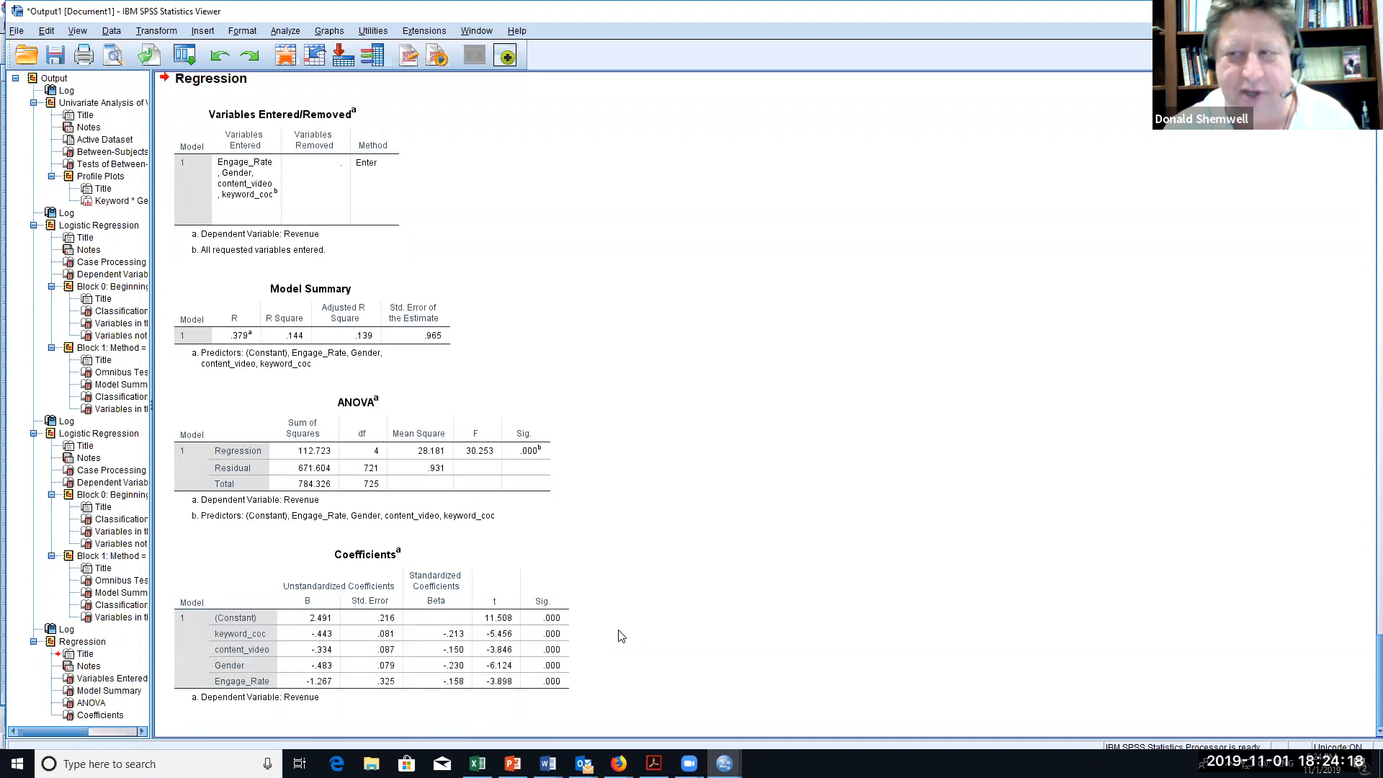
pyautogui.scroll(3, 621, 635)
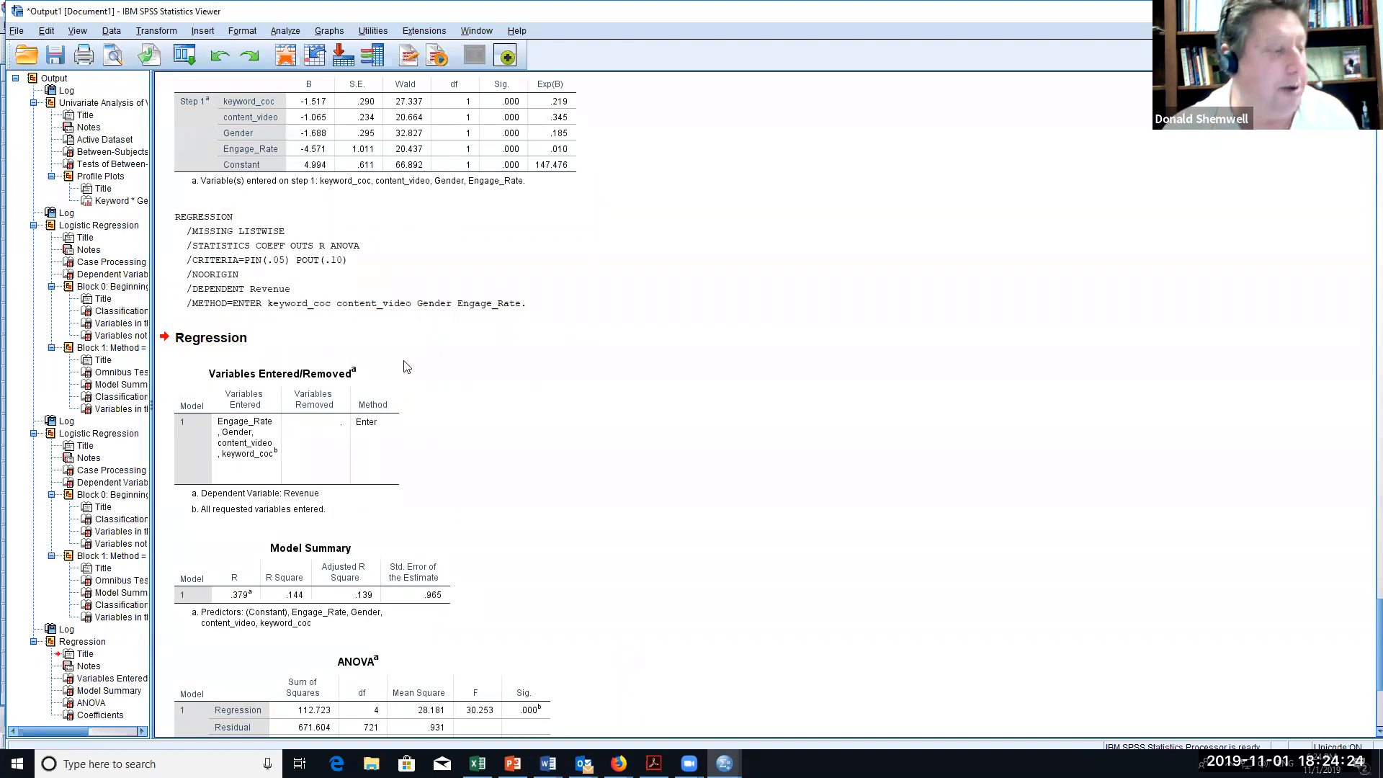
pyautogui.scroll(-3, 407, 368)
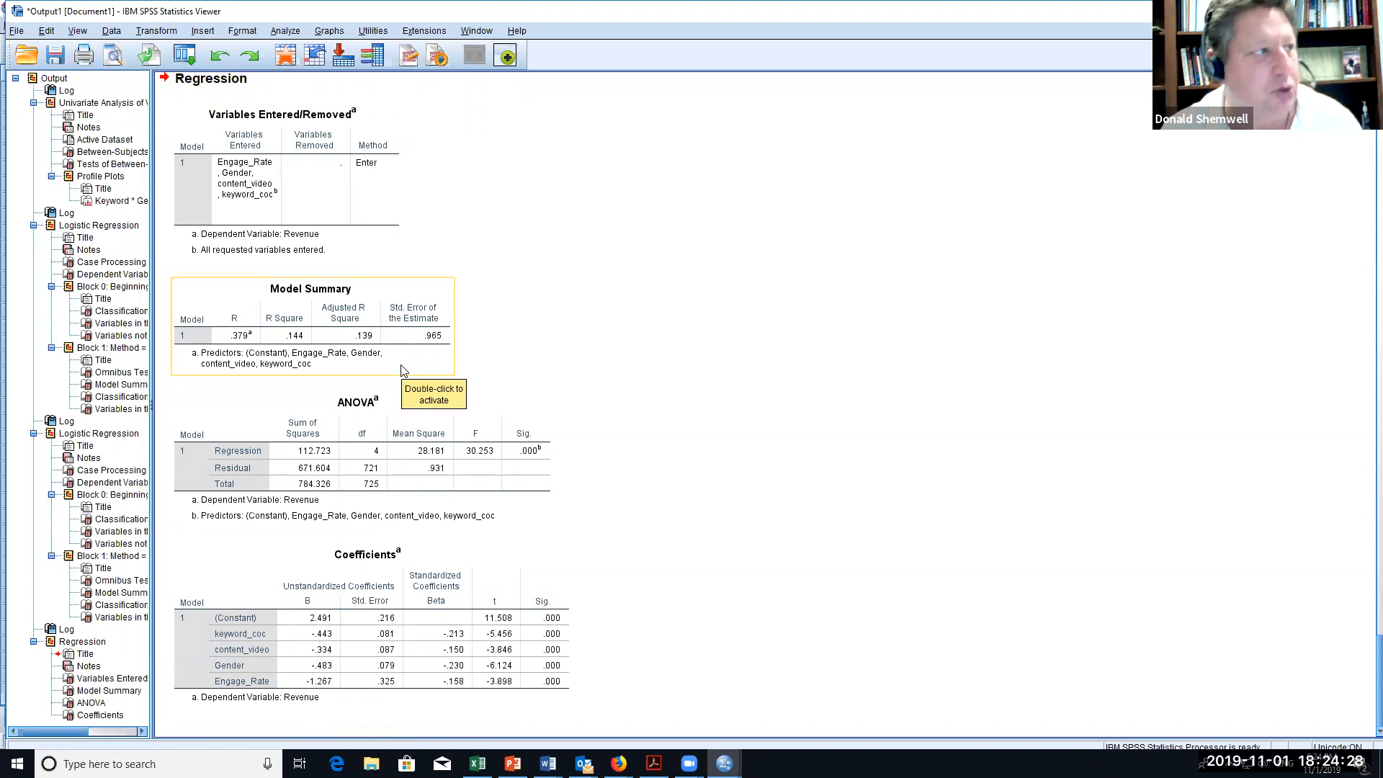
pyautogui.scroll(13, 402, 371)
pyautogui.scroll(15, 401, 370)
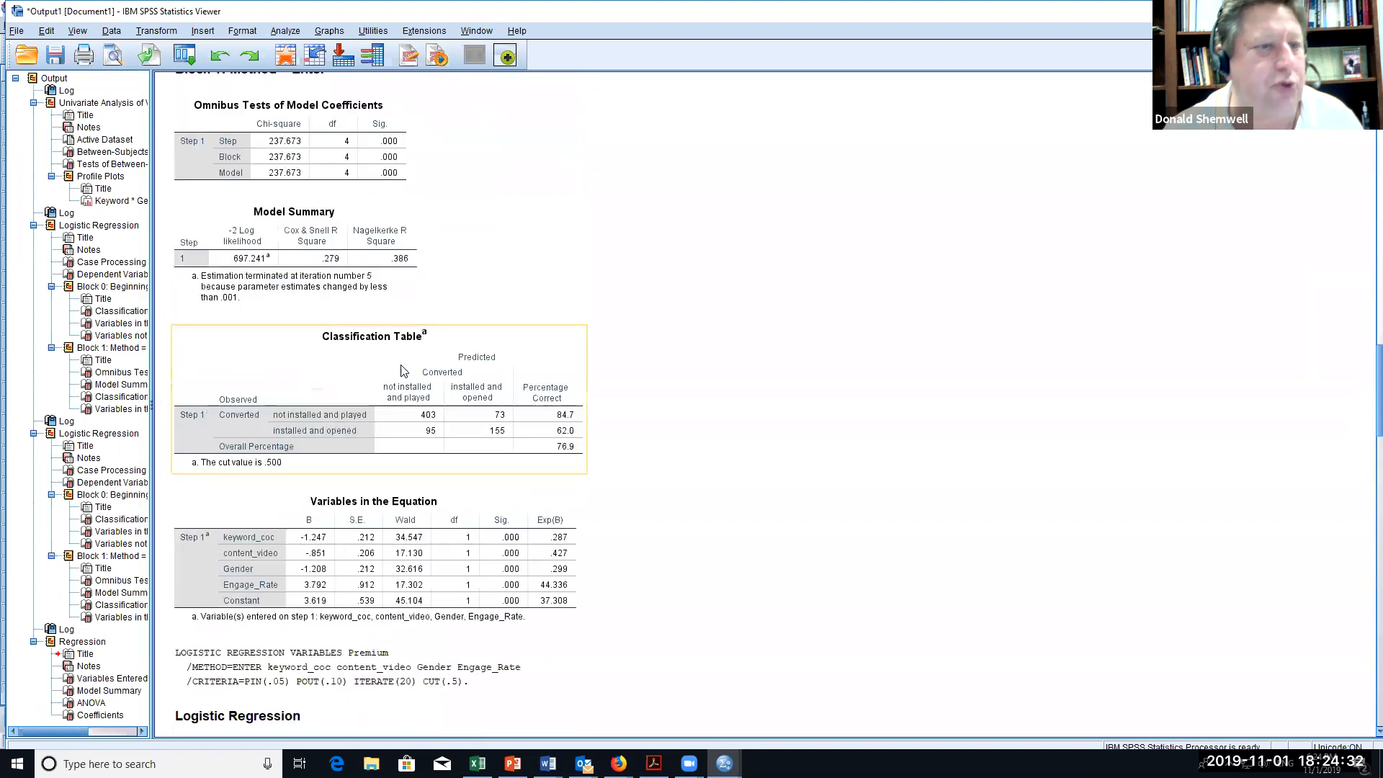
pyautogui.scroll(-15, 401, 370)
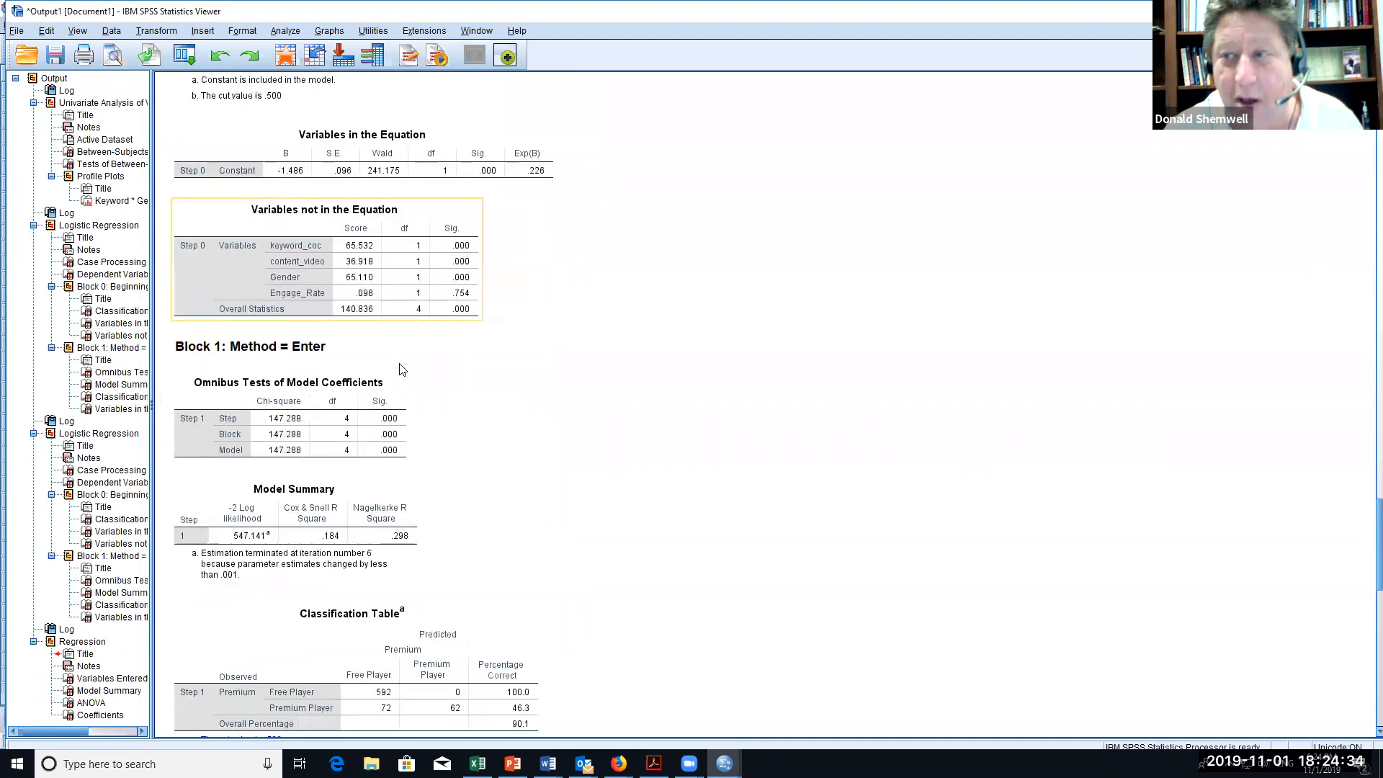
pyautogui.scroll(-15, 401, 370)
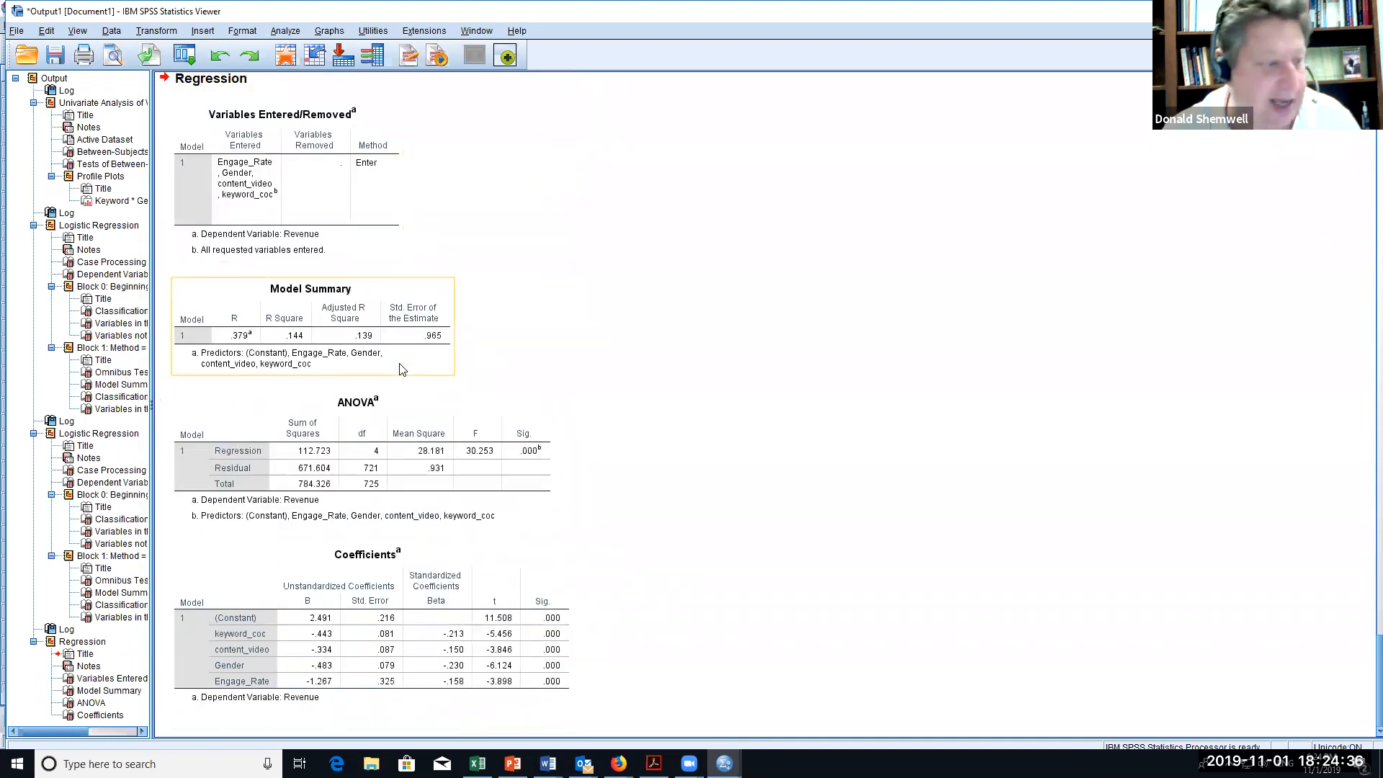
# - Switch to the Data Editor for data for assignment 3.sav and set Select Cases to use an If condition, filtering out unselected cases
pyautogui.click(709, 755)
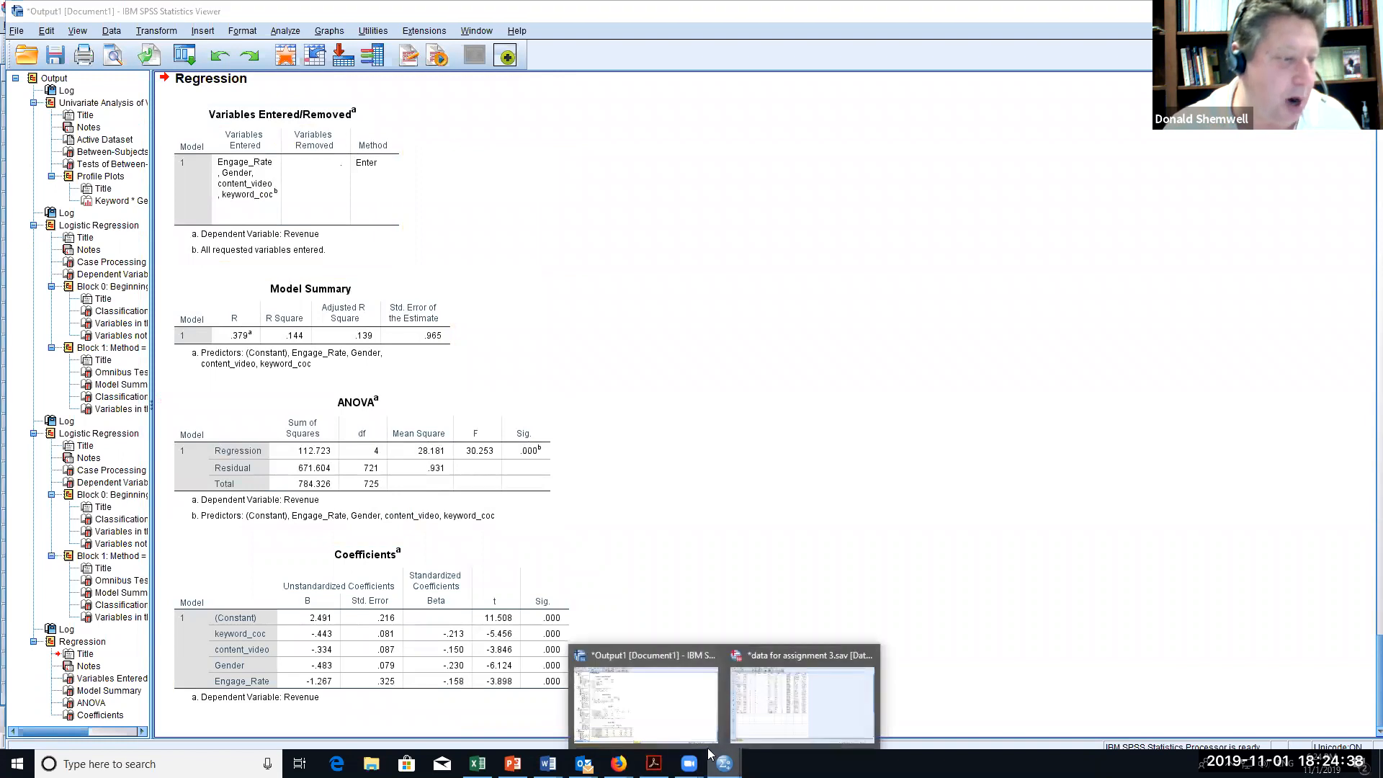
pyautogui.click(796, 702)
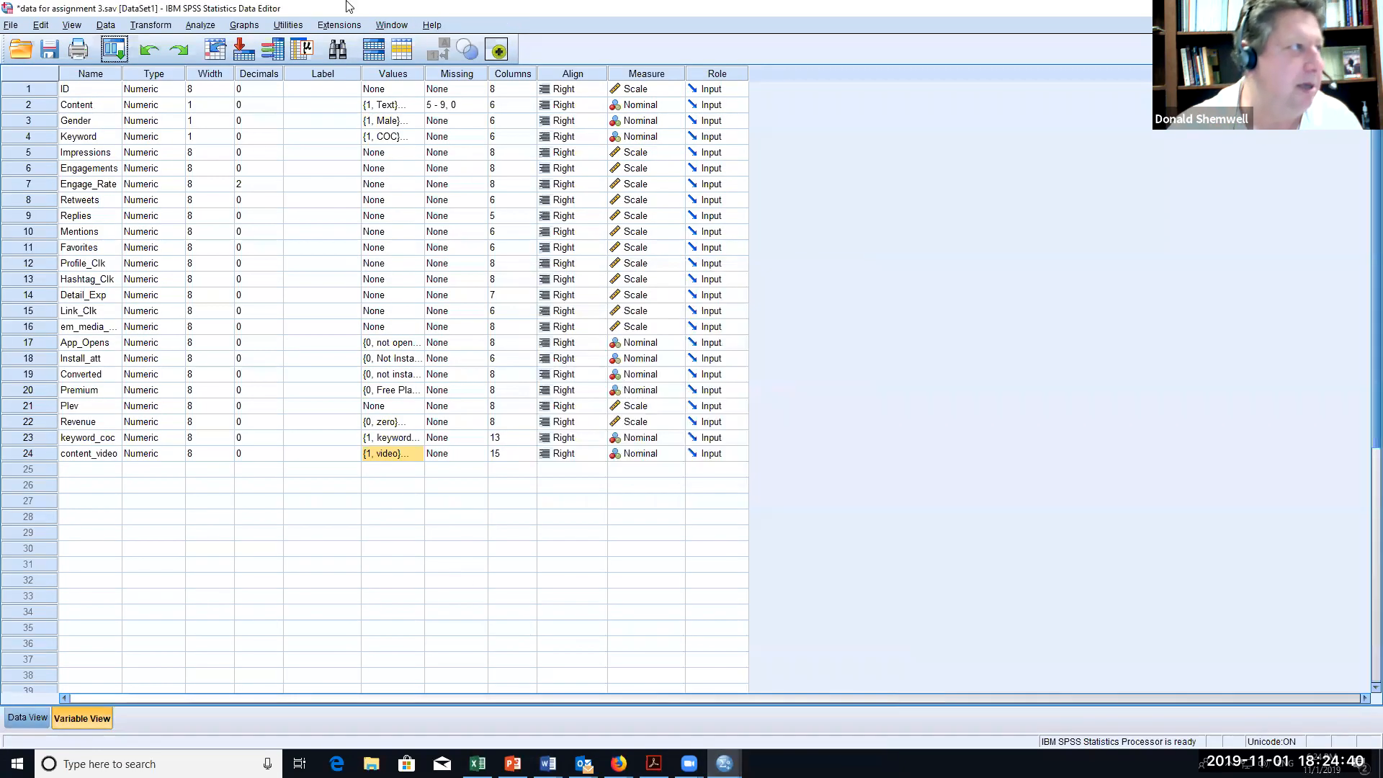
pyautogui.click(197, 26)
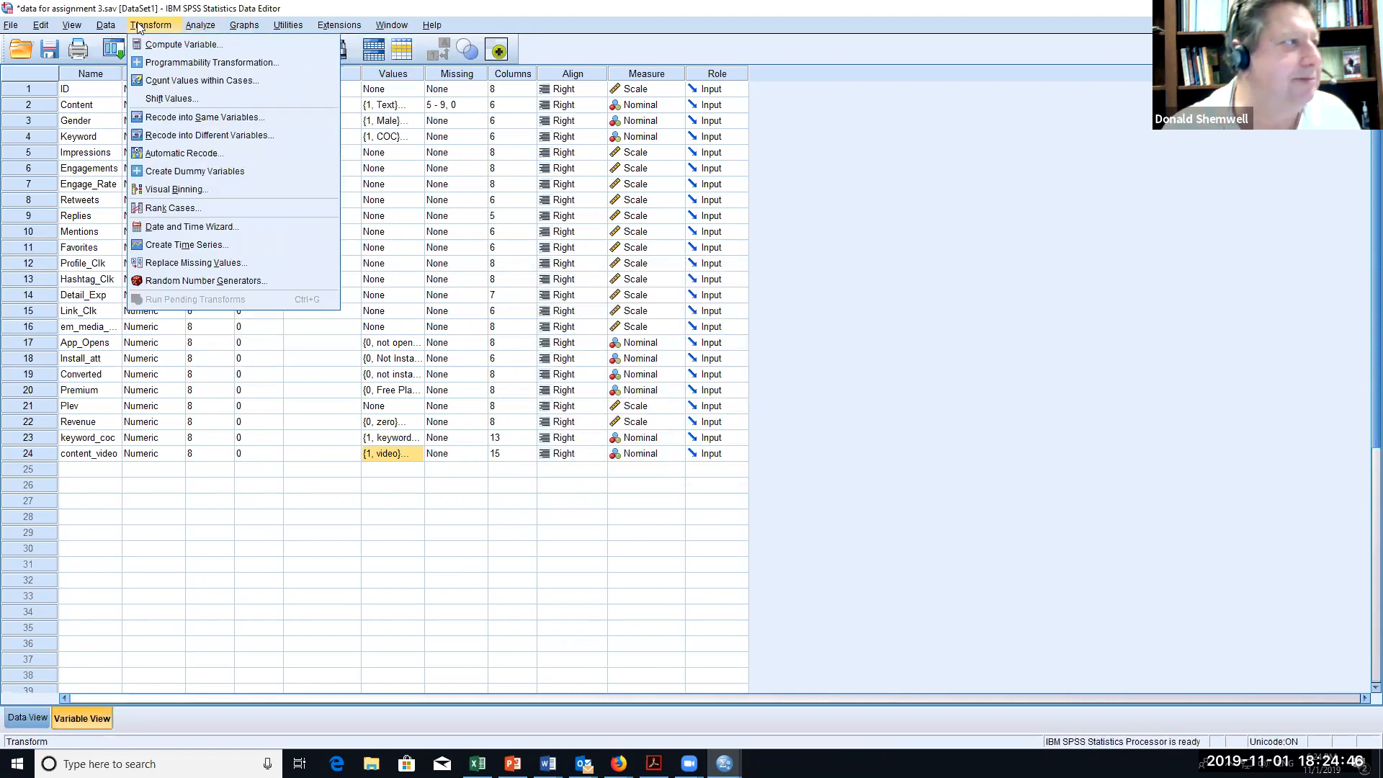
pyautogui.moveTo(101, 26)
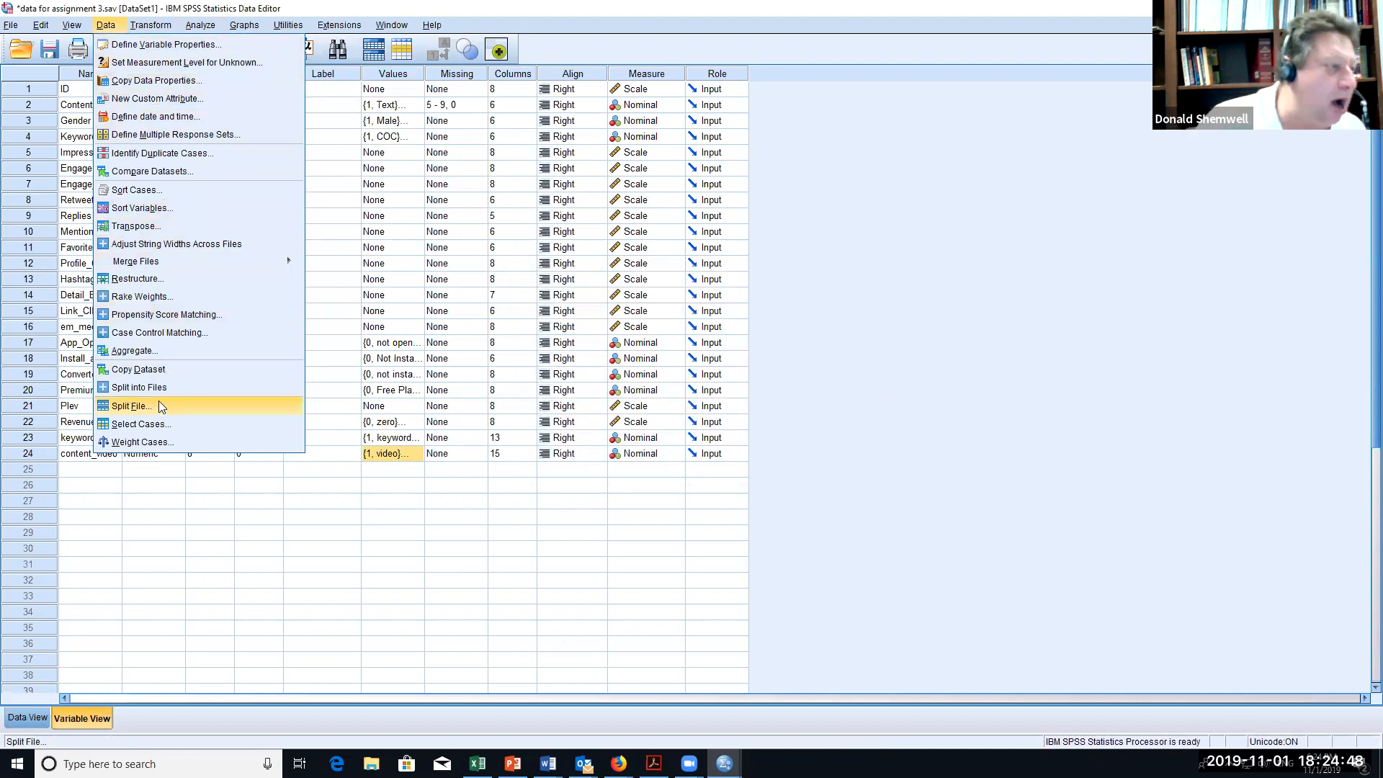
pyautogui.click(153, 425)
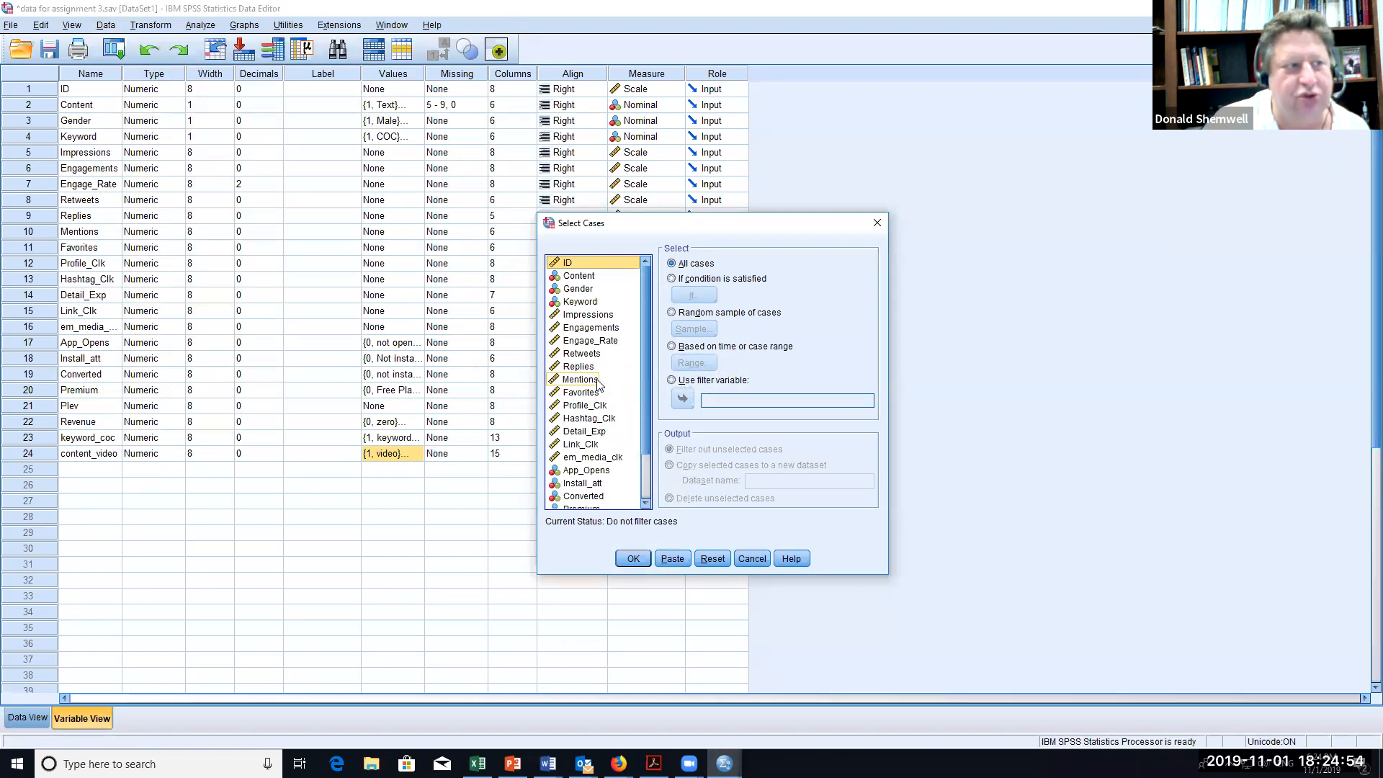
pyautogui.moveTo(644, 359); pyautogui.dragTo(645, 389)
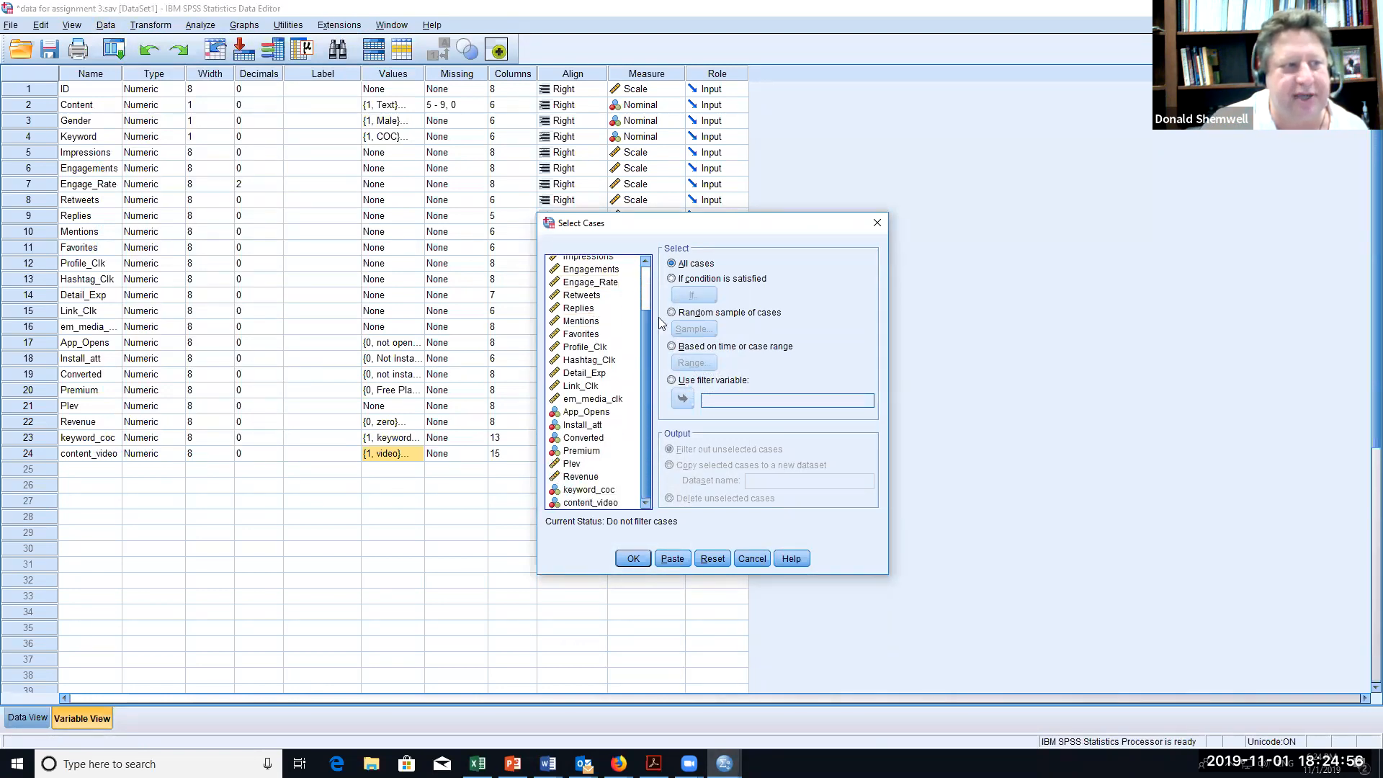
pyautogui.click(670, 280)
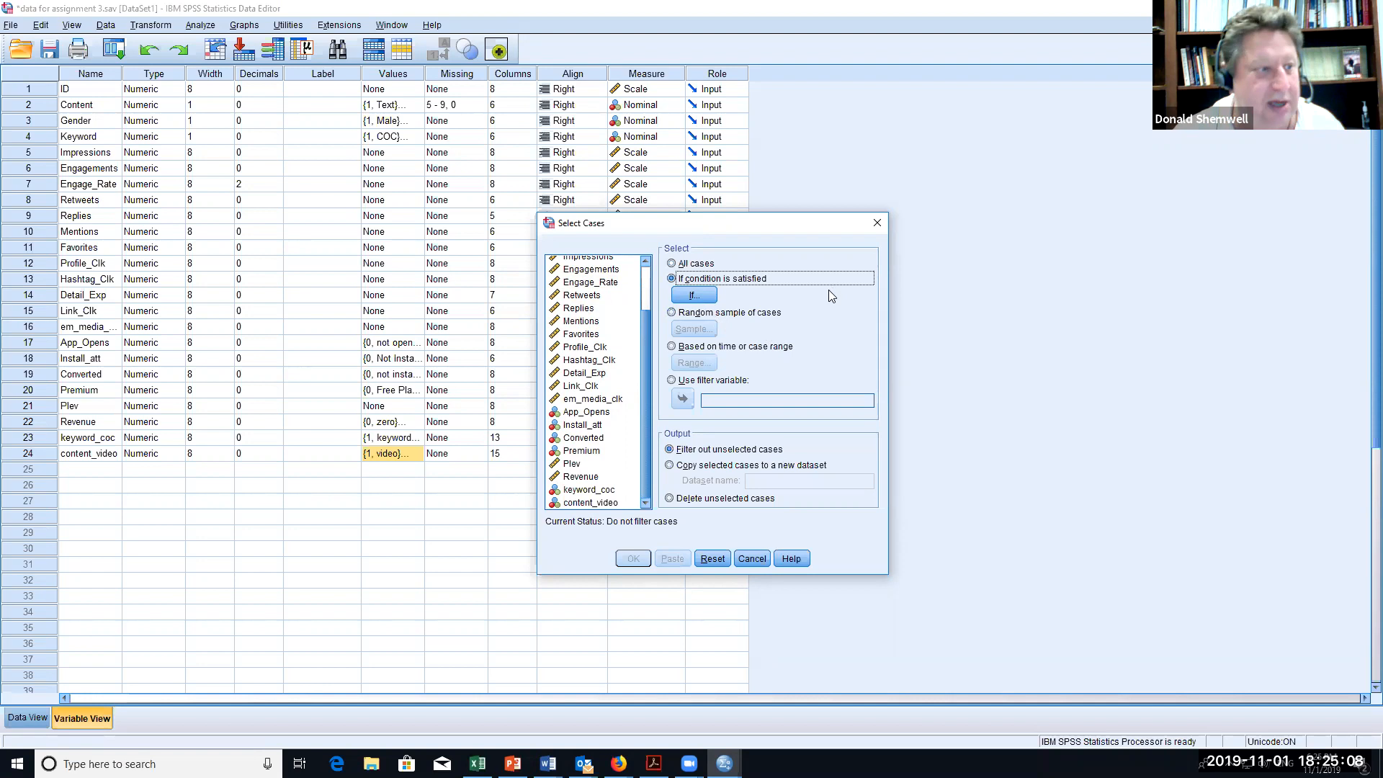
# - Define the case selection condition as Converted = 1 and apply the filter to the dataset
pyautogui.click(696, 296)
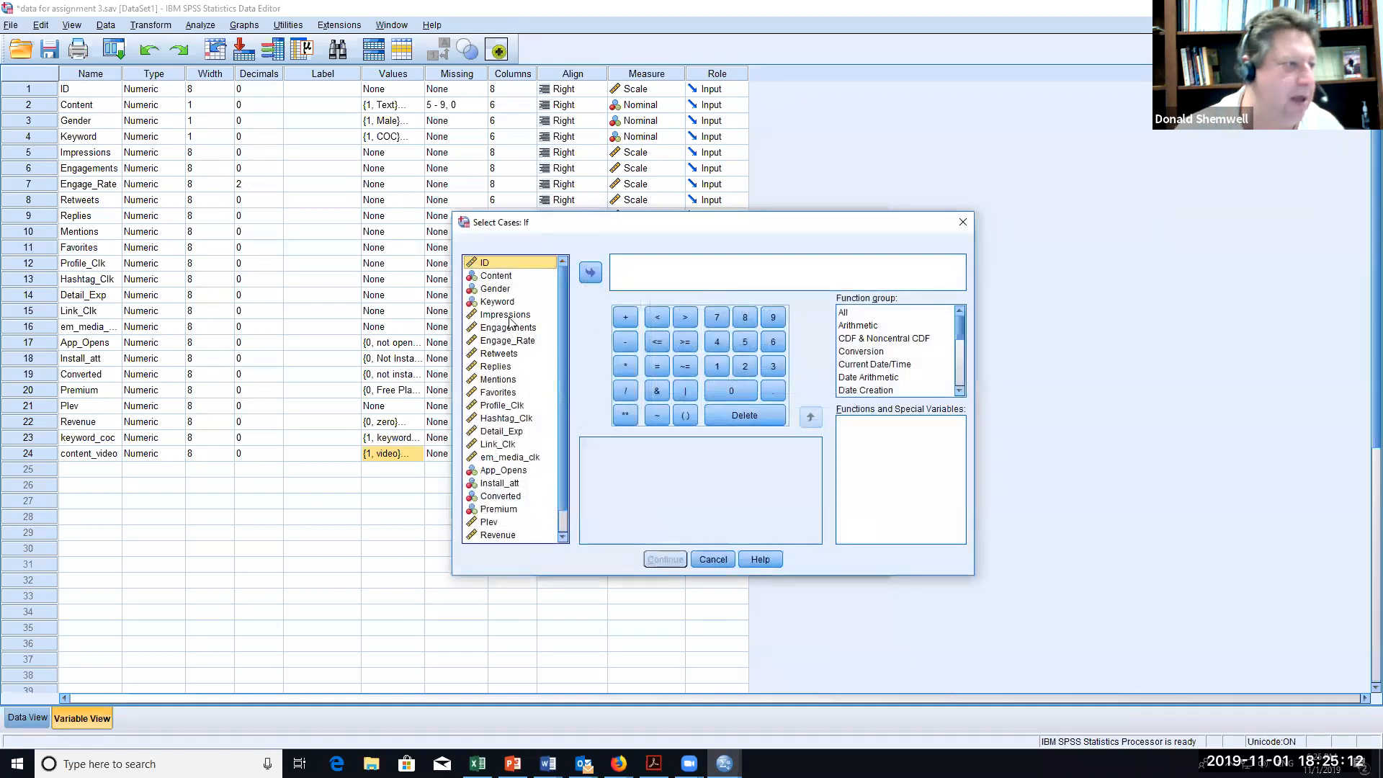
pyautogui.scroll(-1, 505, 317)
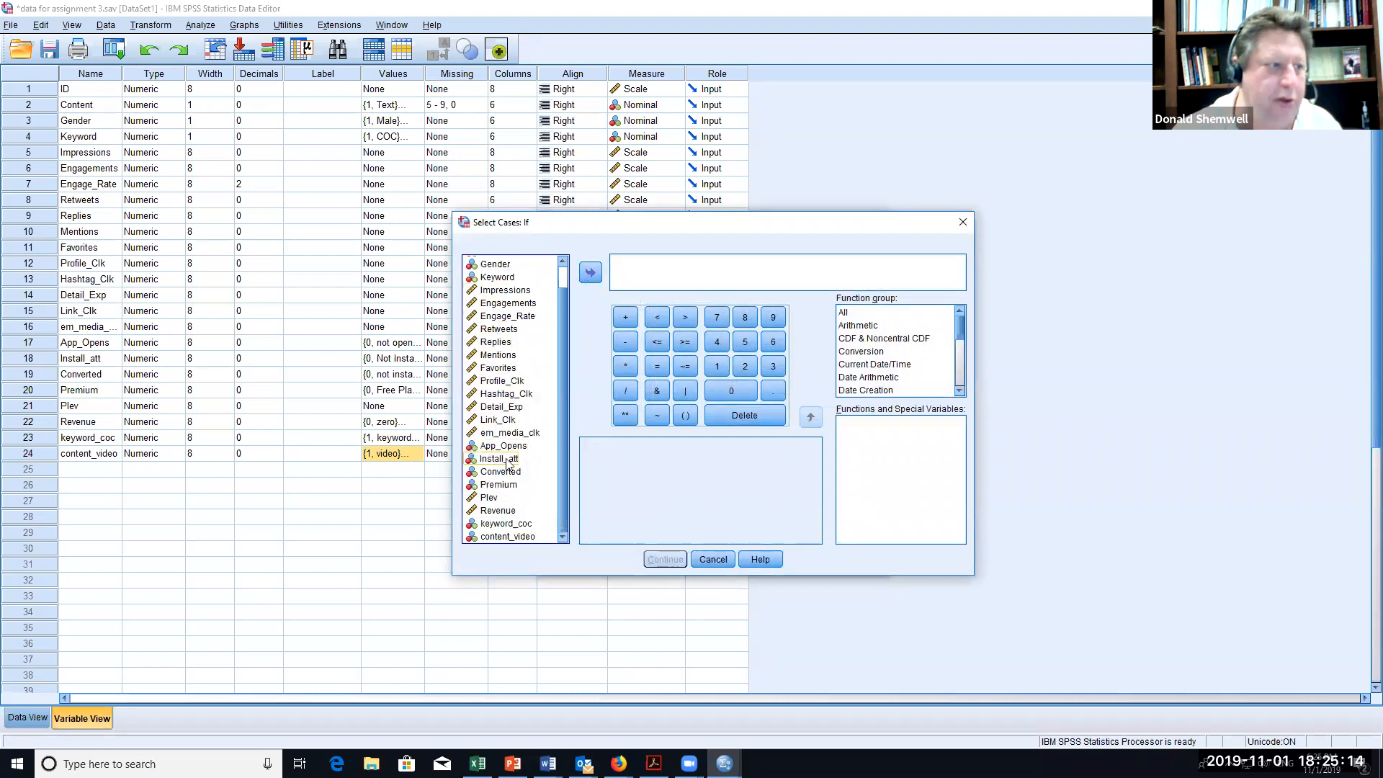
pyautogui.click(504, 472)
pyautogui.click(590, 272)
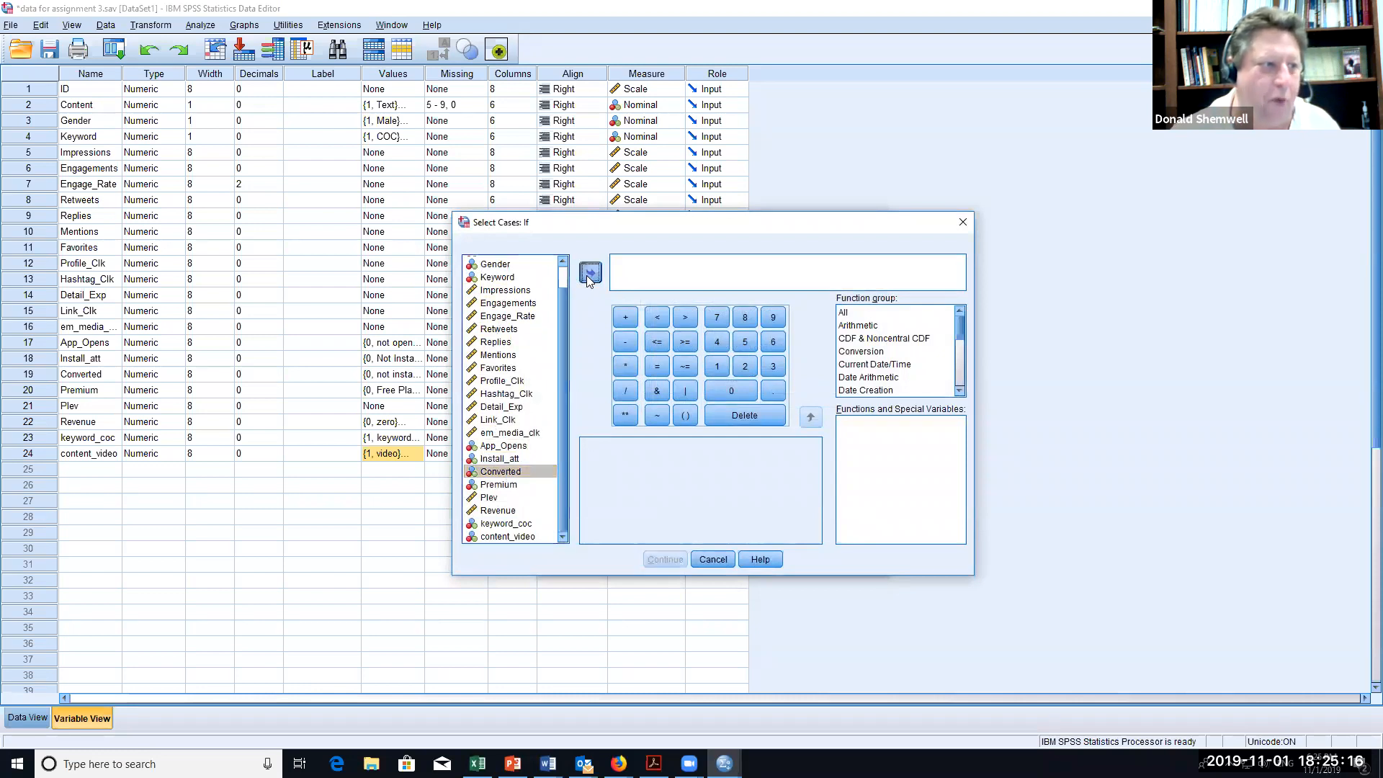
pyautogui.click(656, 366)
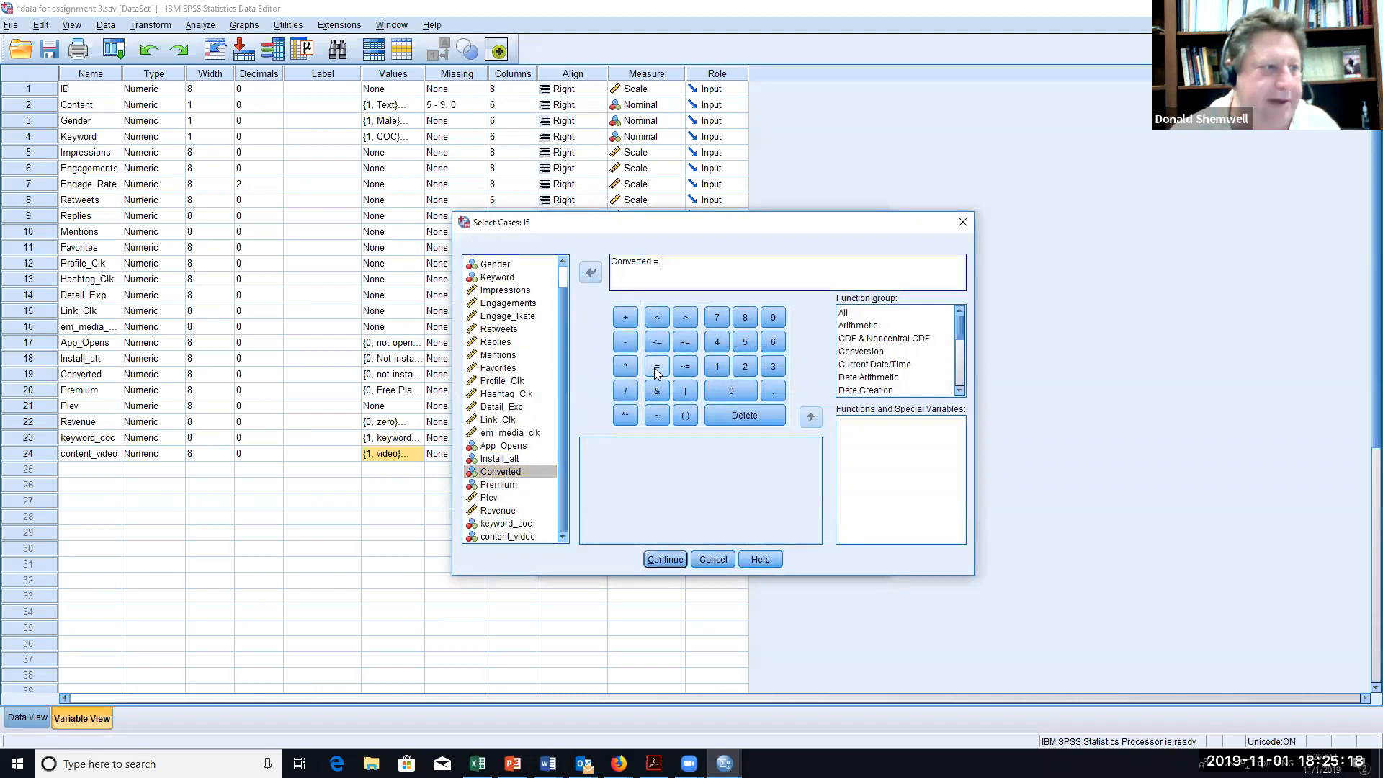
pyautogui.click(713, 368)
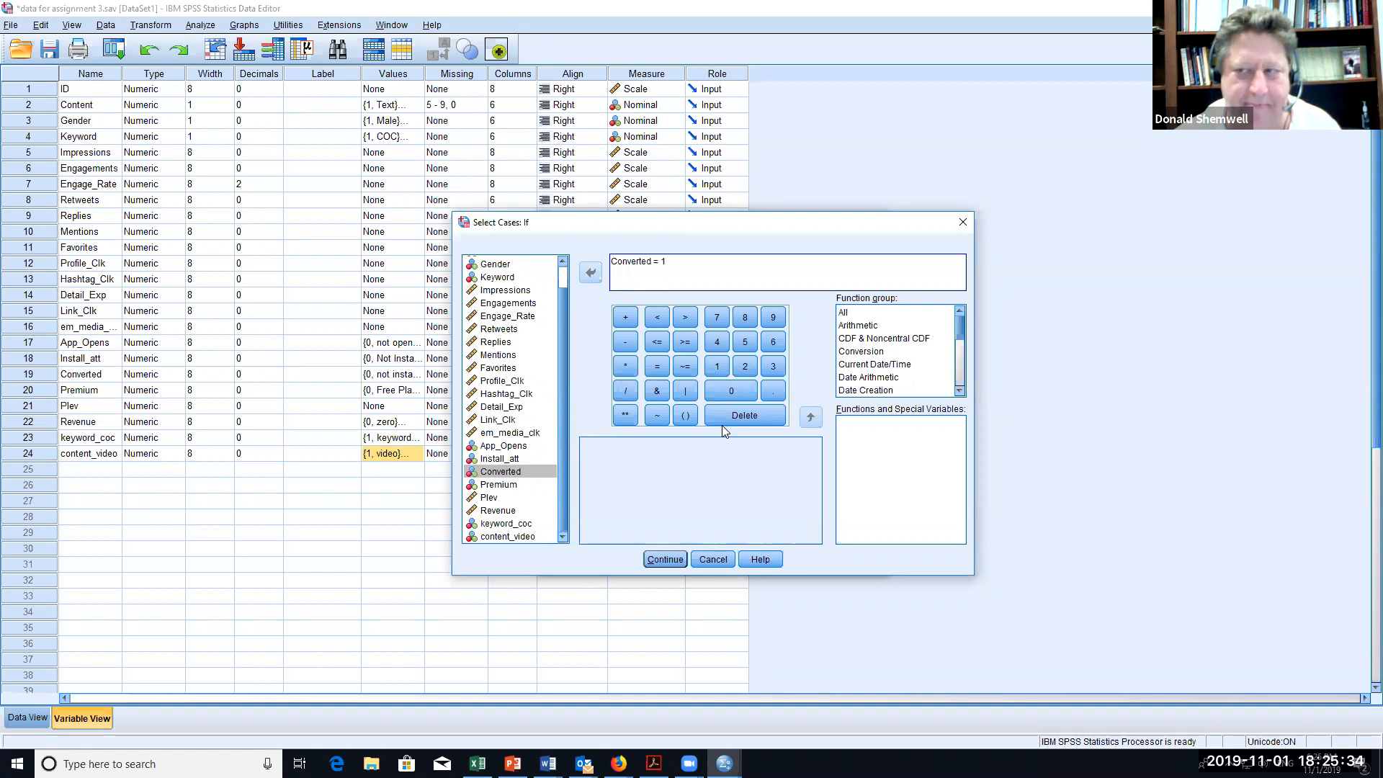
pyautogui.click(667, 560)
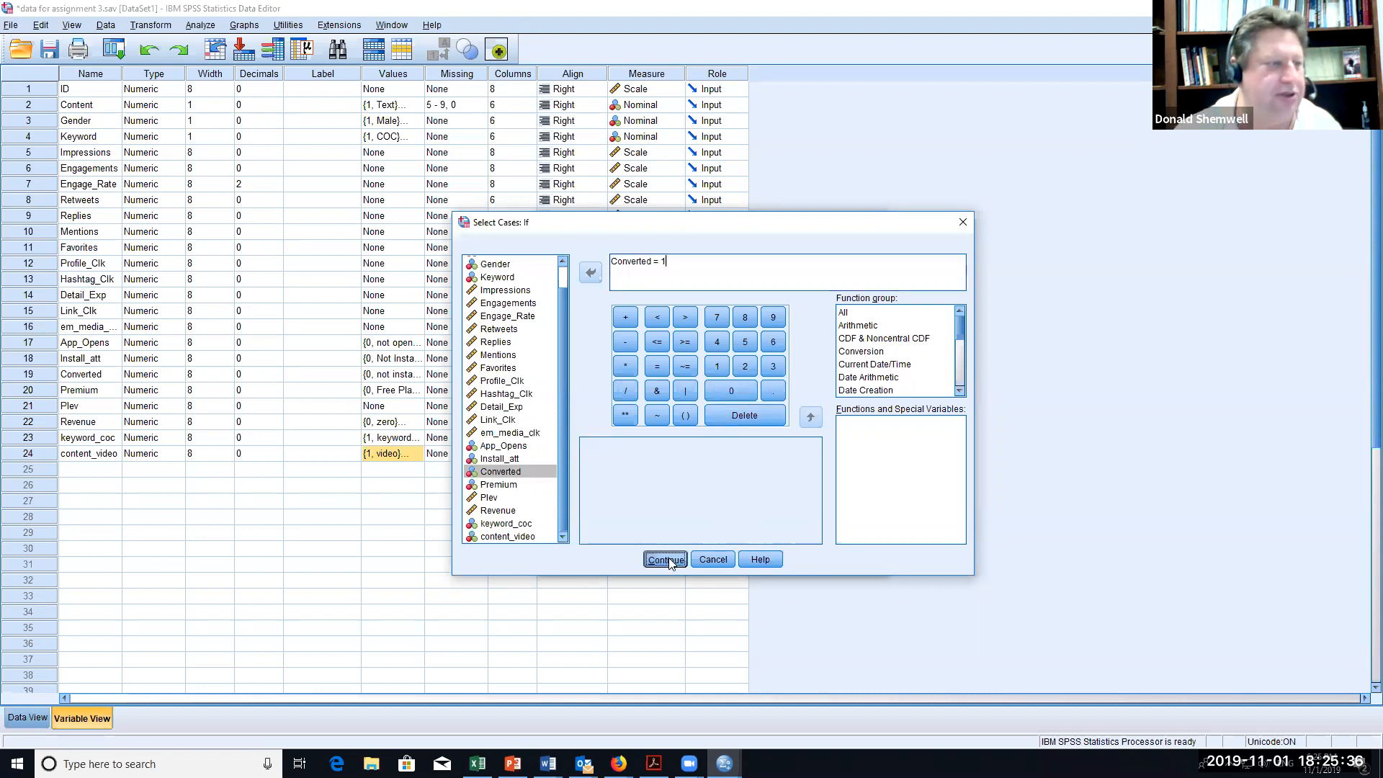
pyautogui.click(634, 560)
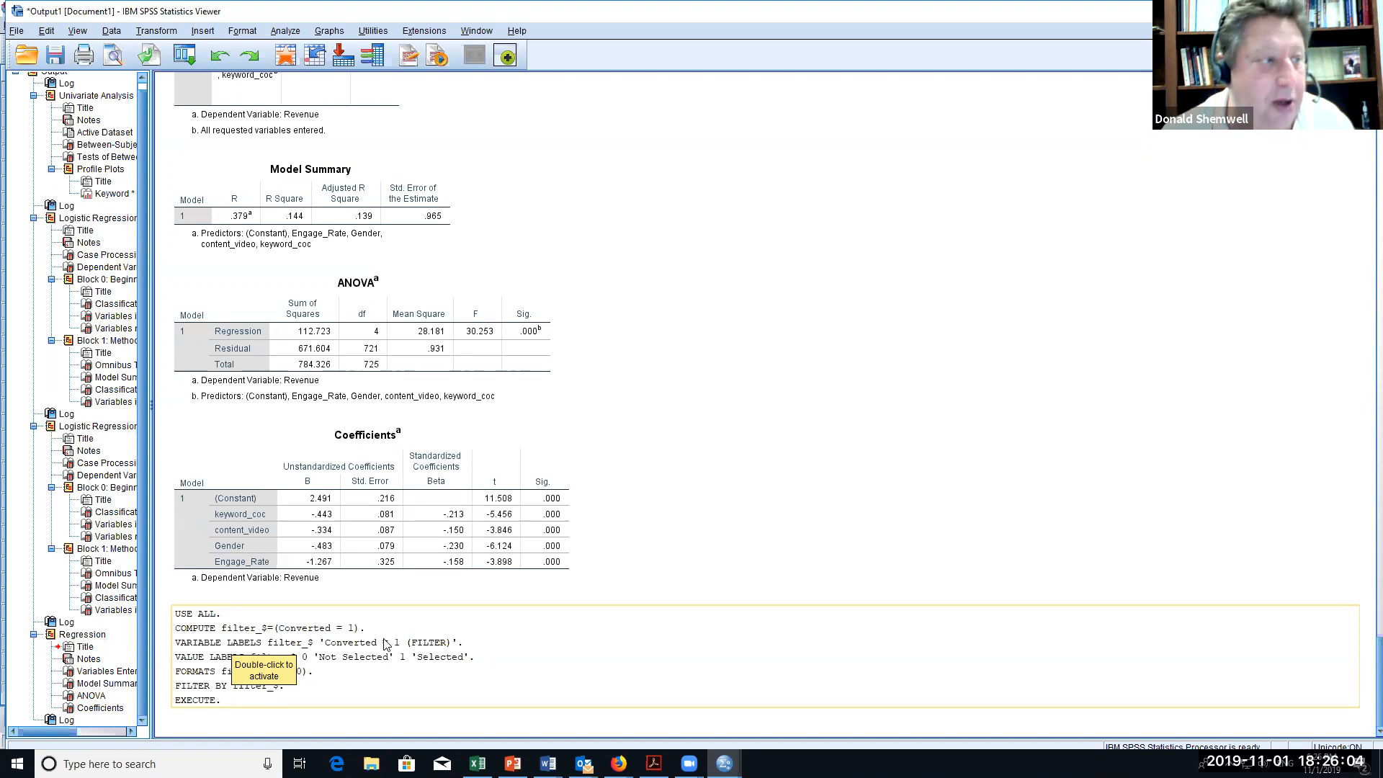
# - Rerun the Enter-method linear regression of Revenue on keyword_coc, content_video, Gender and Engage_Rate for the filtered cases and review its Coefficients table
pyautogui.click(278, 31)
pyautogui.moveTo(342, 166)
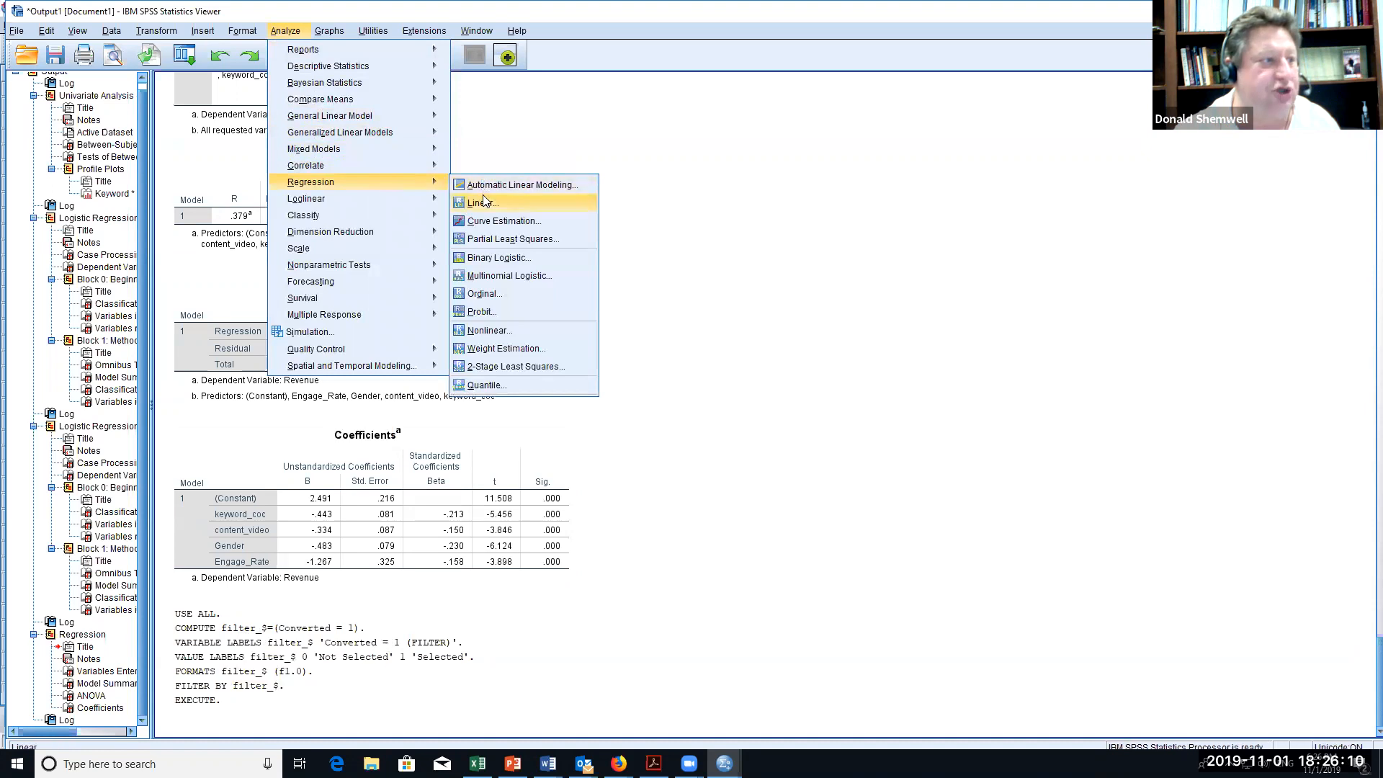
pyautogui.click(481, 203)
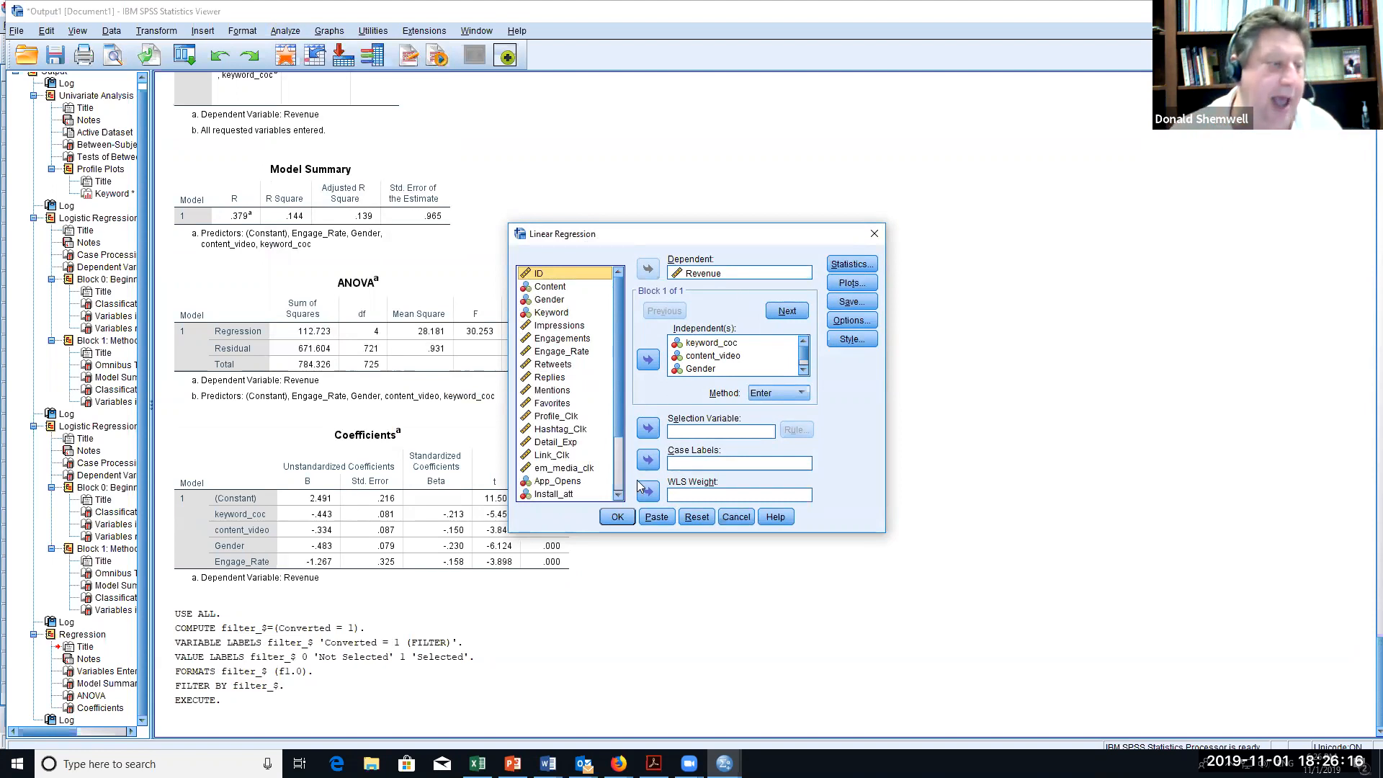
pyautogui.click(618, 517)
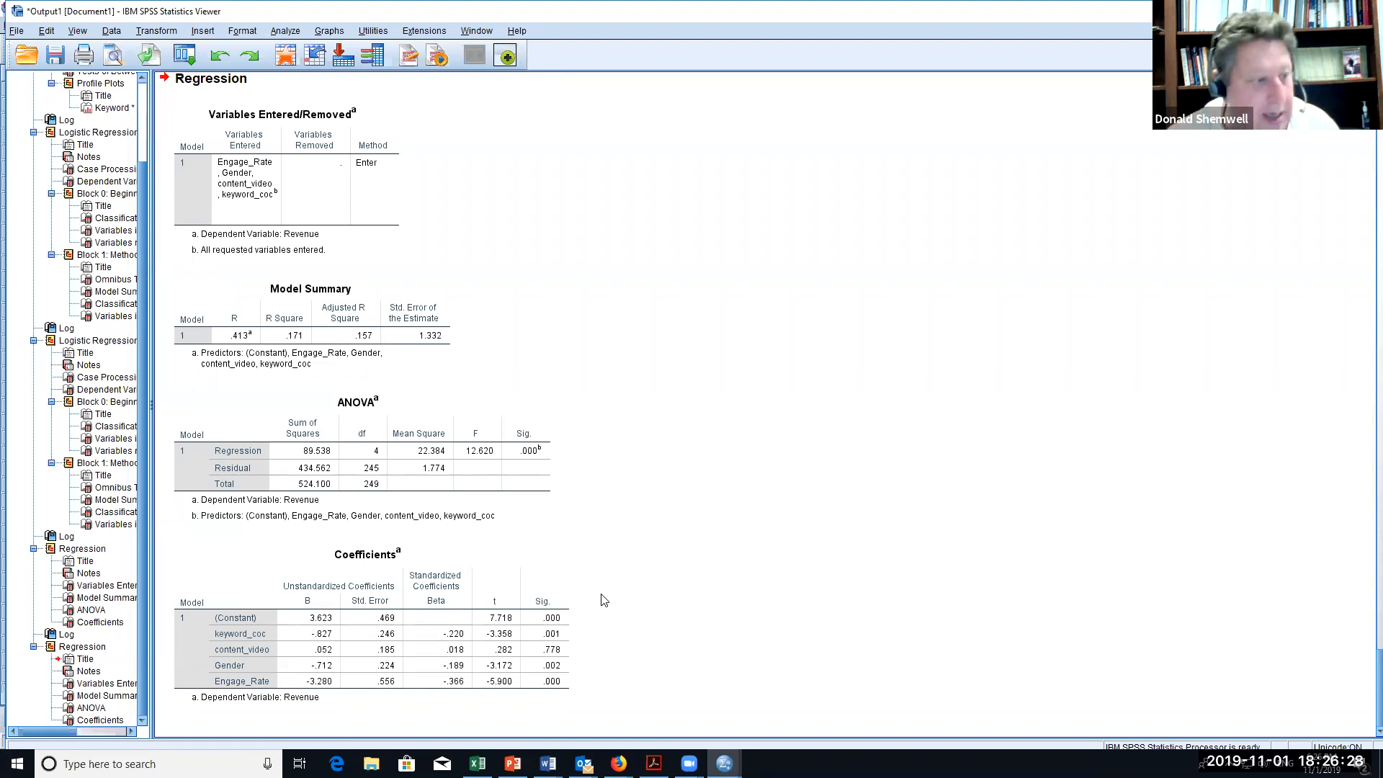
pyautogui.click(559, 653)
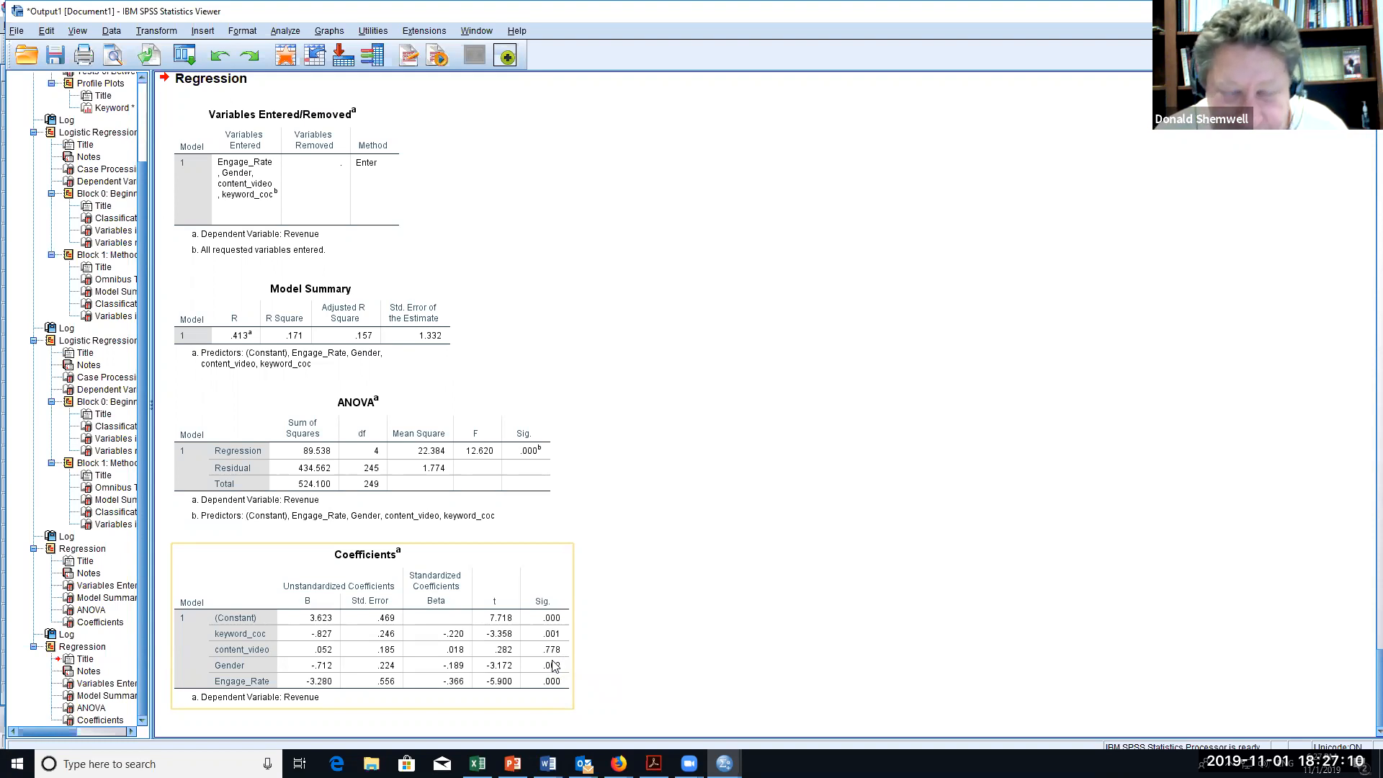
pyautogui.click(644, 660)
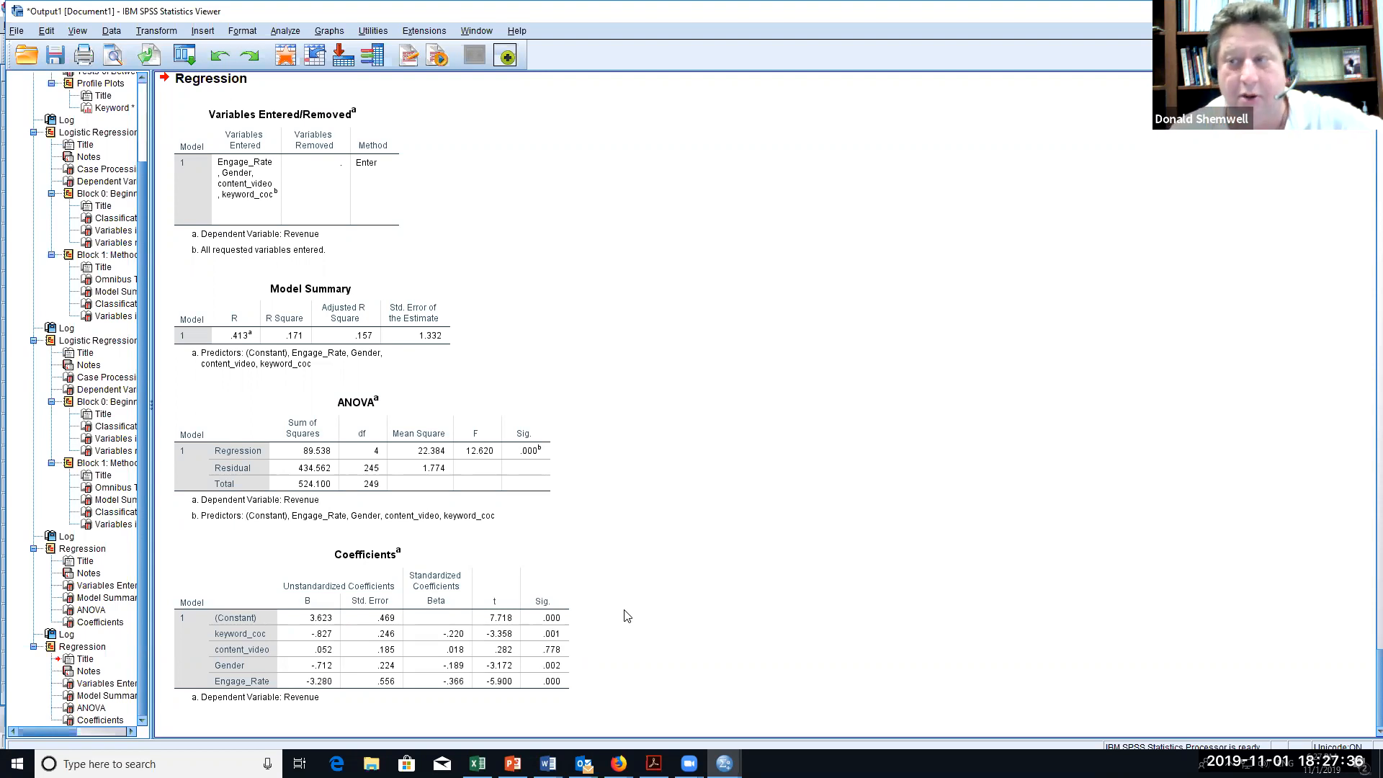
pyautogui.scroll(3, 626, 616)
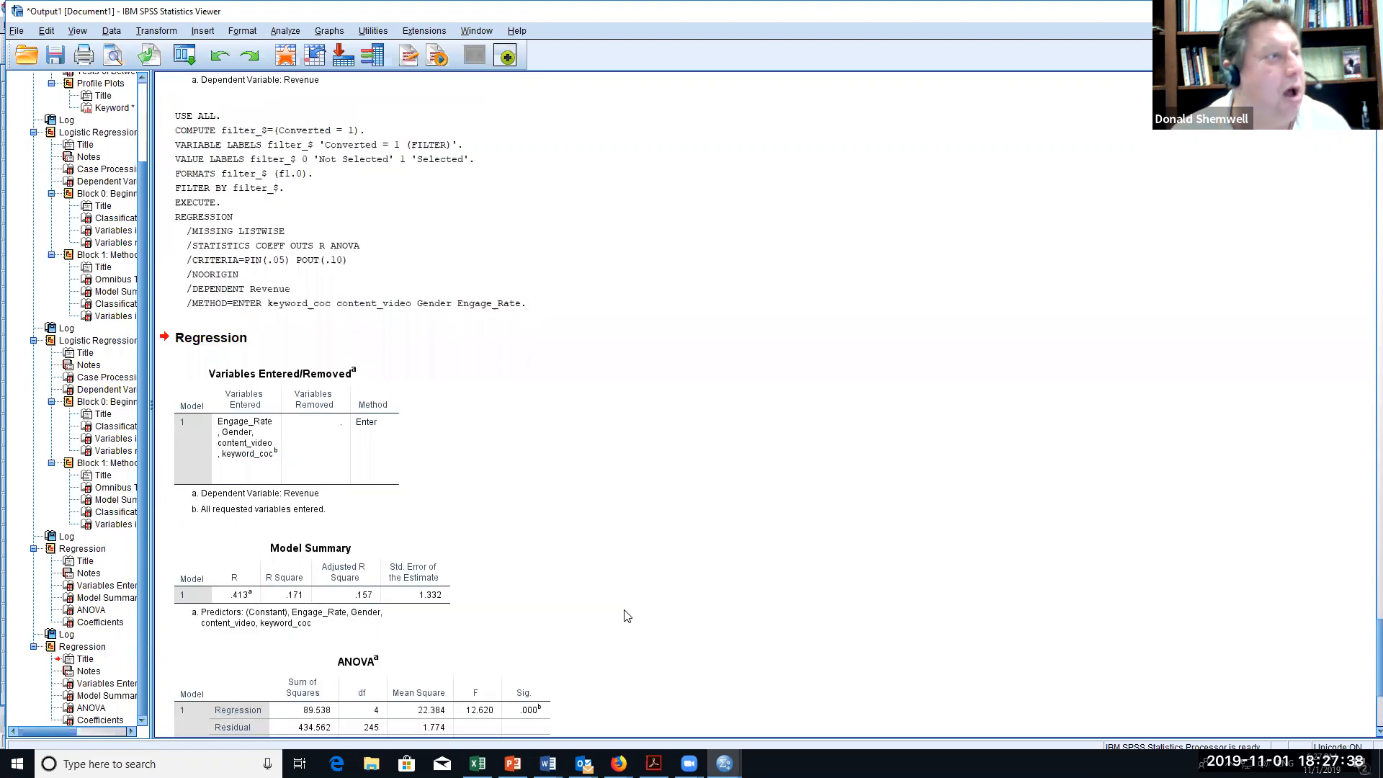